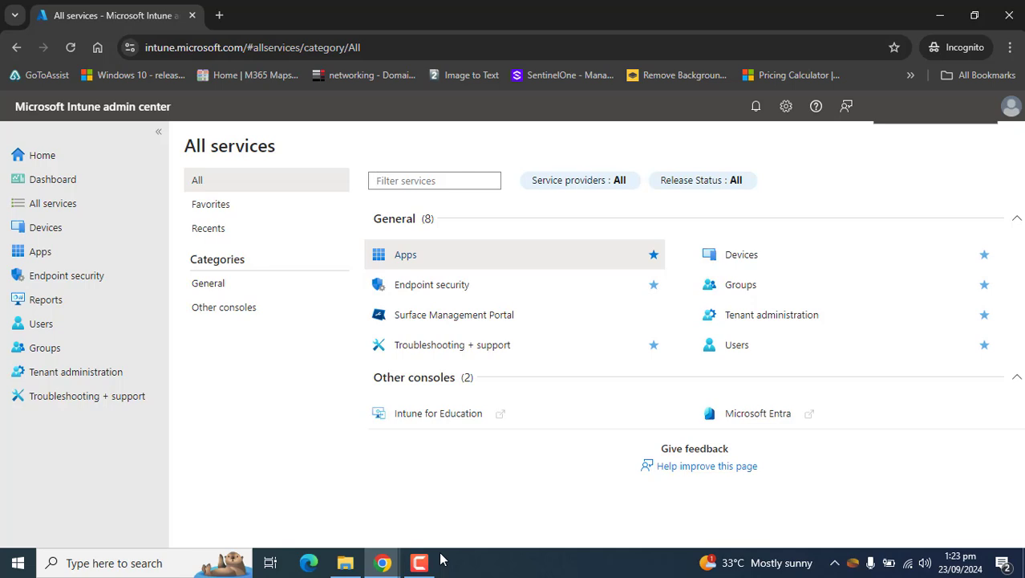
{"action": "left_click", "coordinate": [420, 562]}
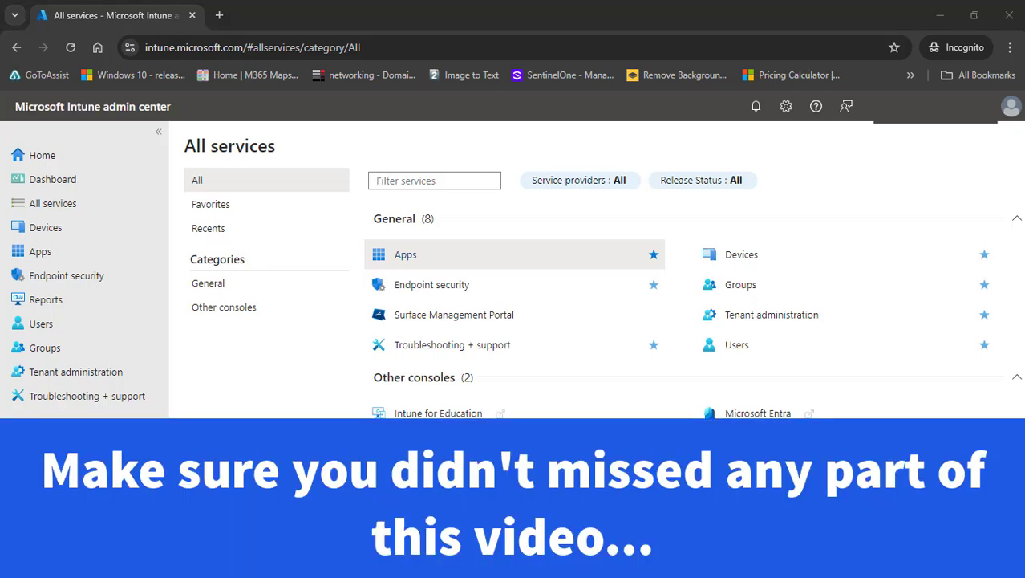
{"action": "left_click", "coordinate": [382, 562]}
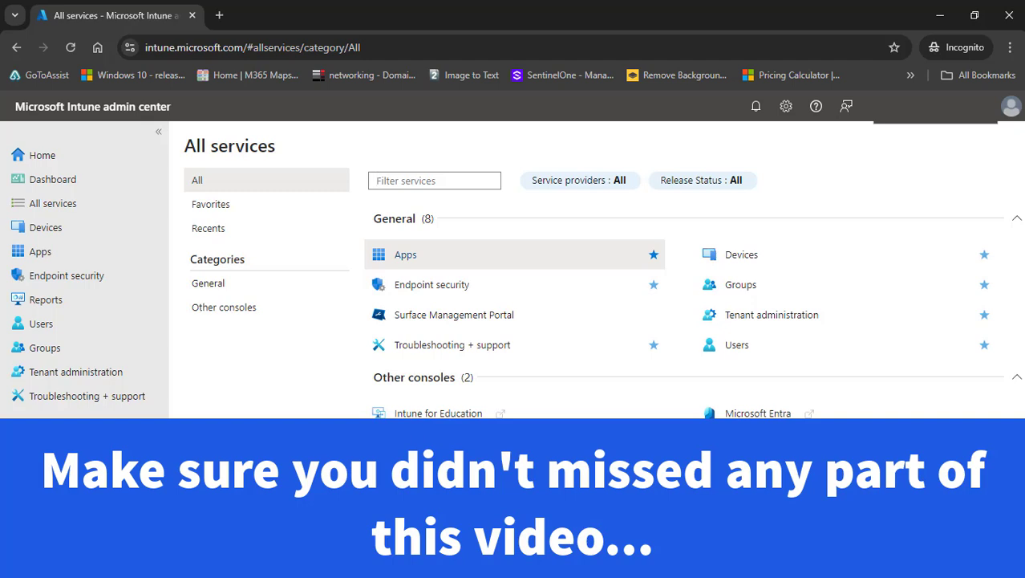
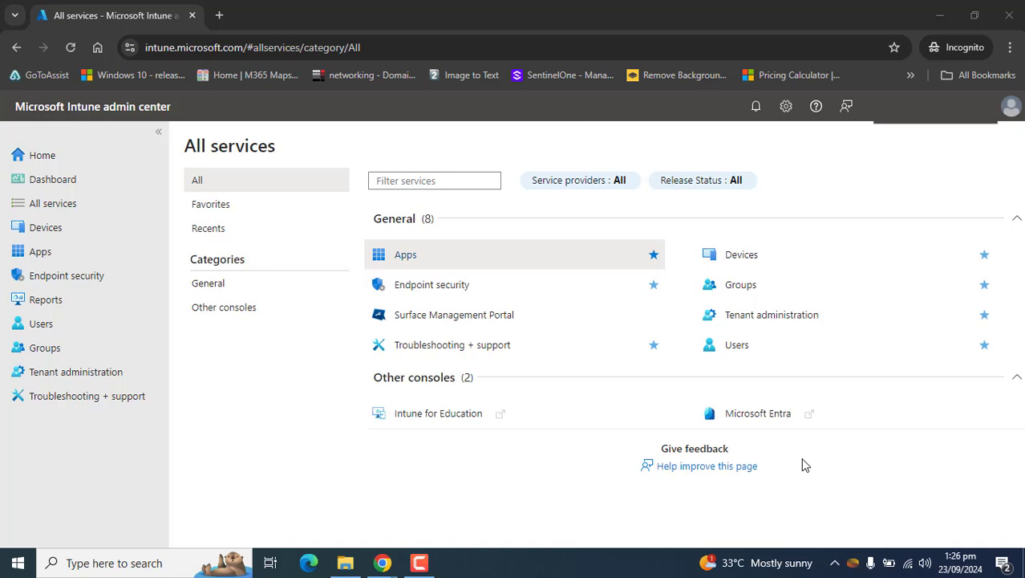
{"action": "left_click", "coordinate": [423, 562]}
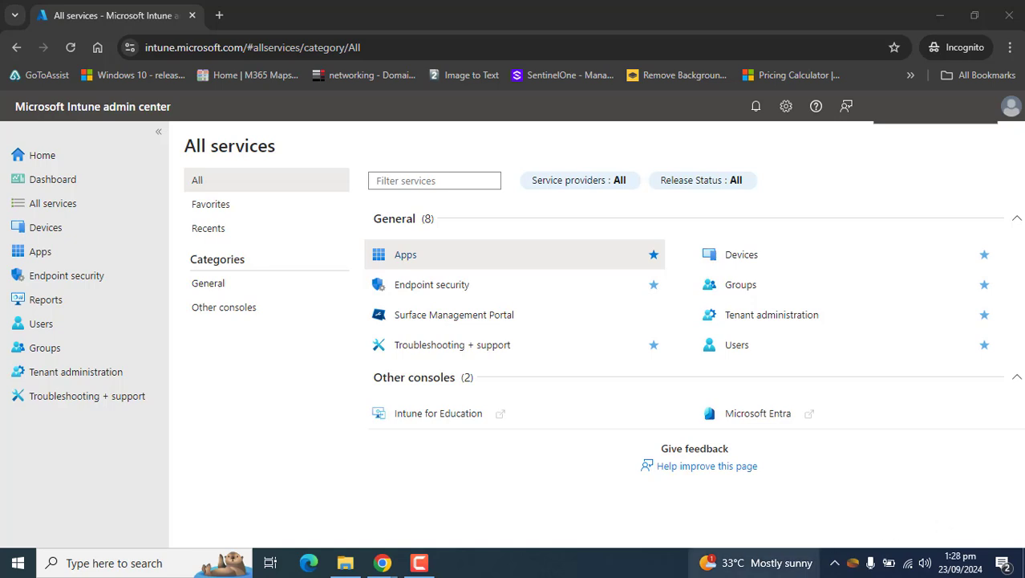
{"action": "left_click", "coordinate": [419, 562]}
{"action": "left_click", "coordinate": [229, 47]}
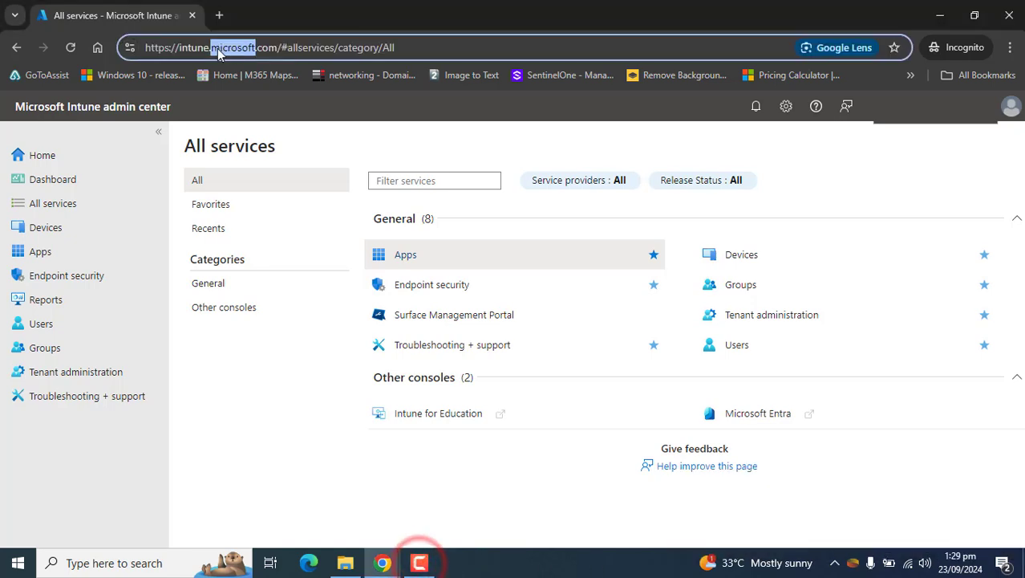
{"action": "left_click_drag", "start_coordinate": [149, 47], "coordinate": [275, 47]}
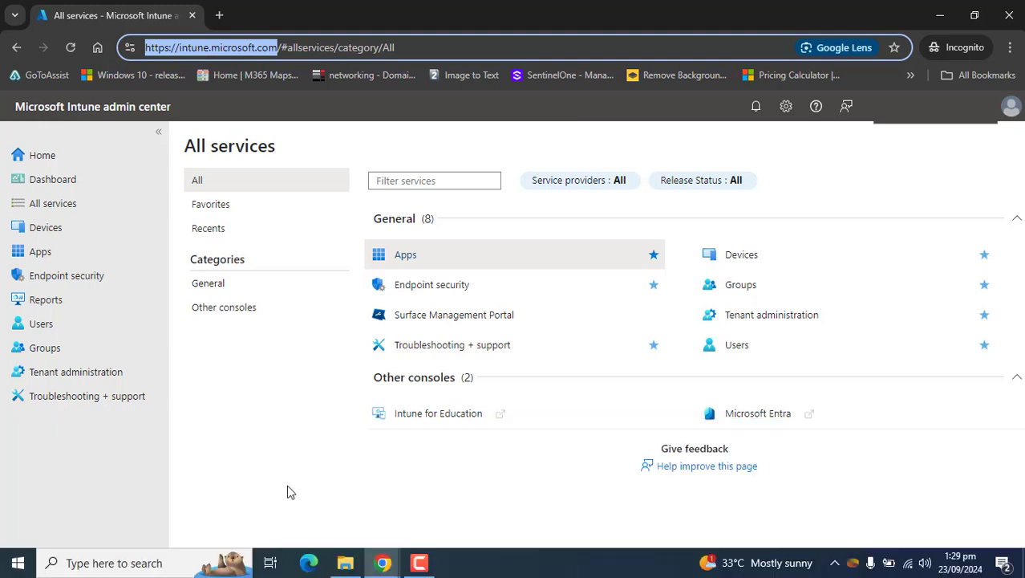
{"action": "left_click", "coordinate": [290, 487]}
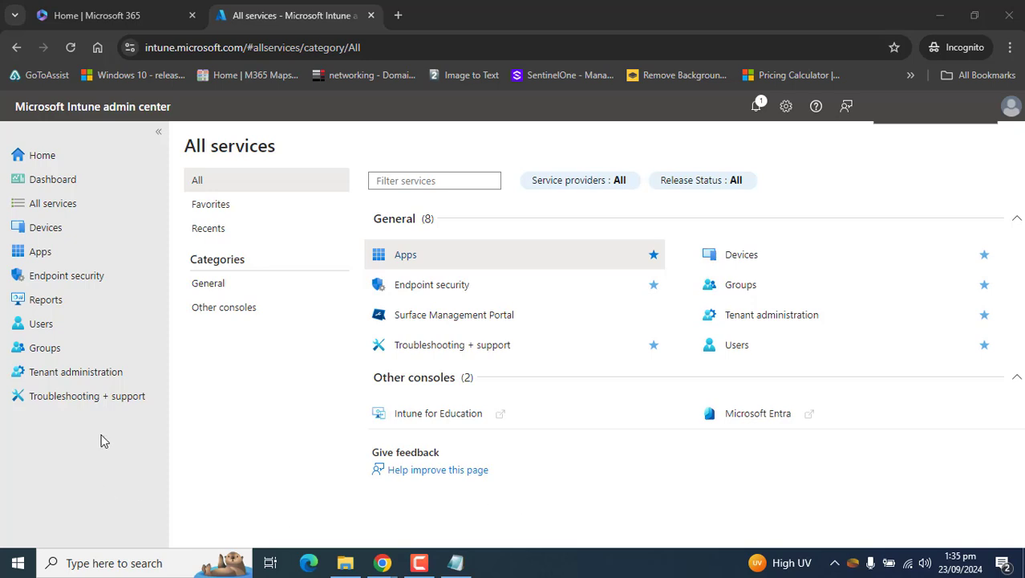
- Go to the device configuration policies and start creating a new policy
{"action": "left_click", "coordinate": [44, 230]}
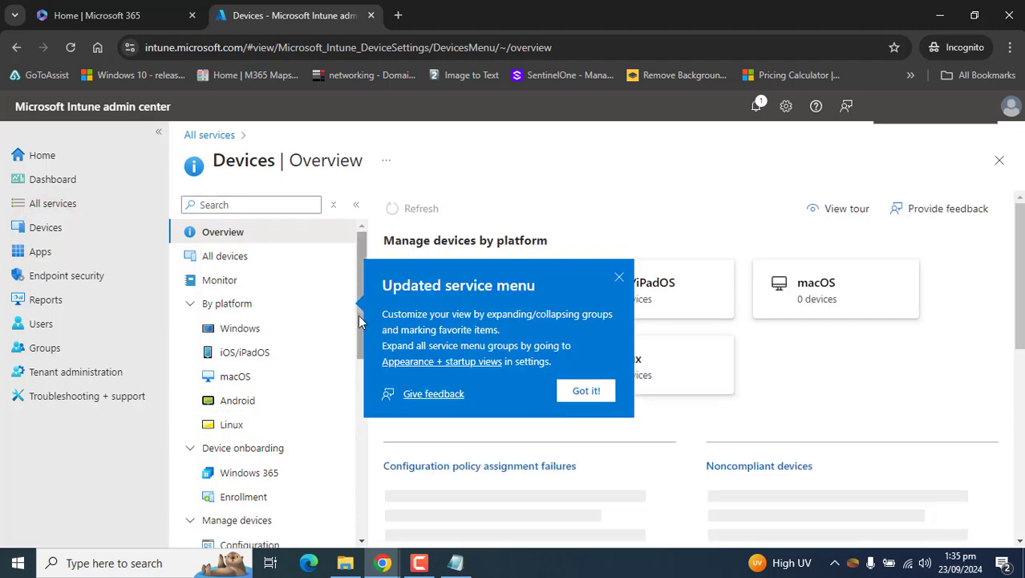
{"action": "left_click", "coordinate": [356, 382]}
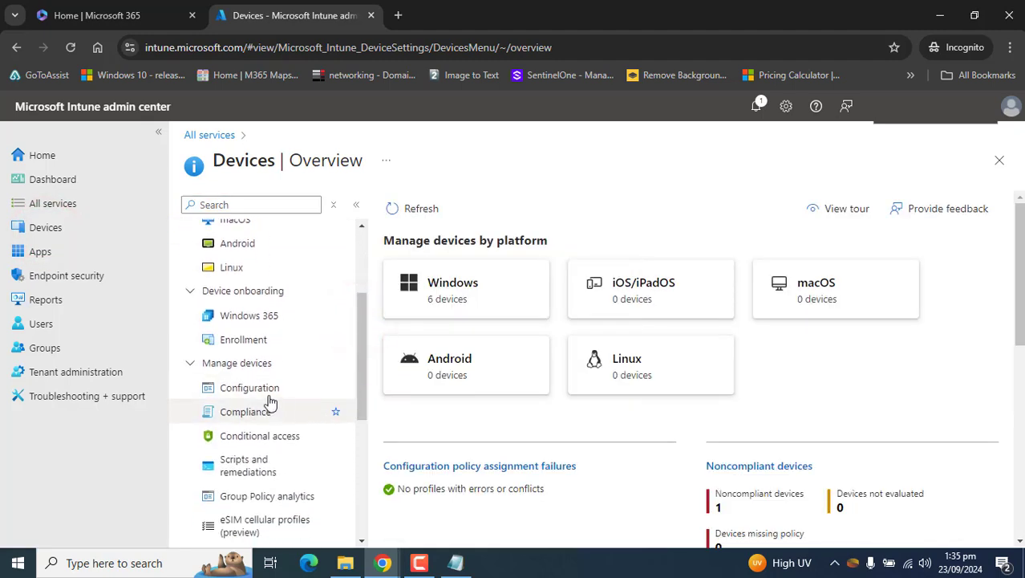
{"action": "left_click", "coordinate": [267, 387]}
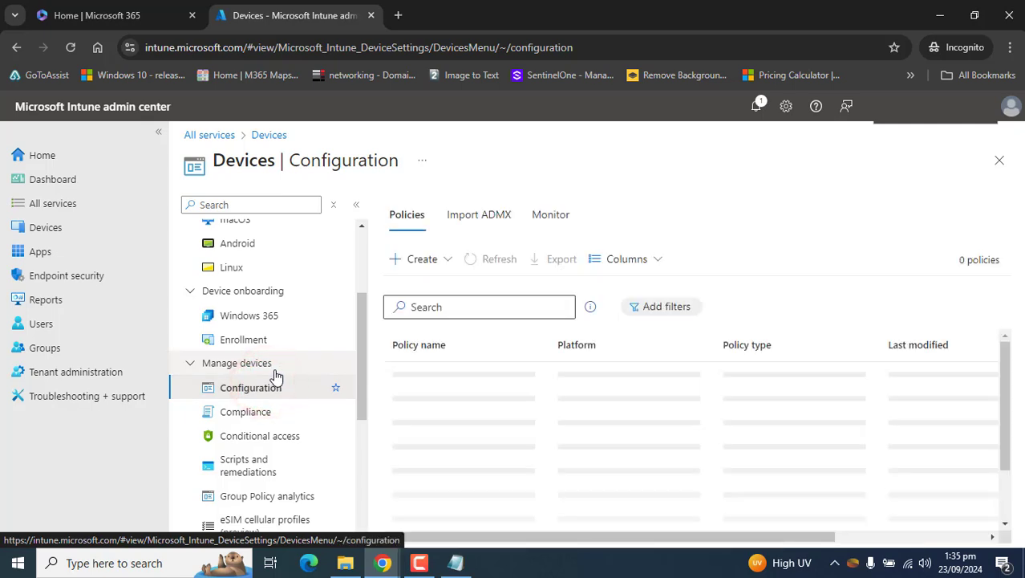
{"action": "left_click", "coordinate": [447, 269]}
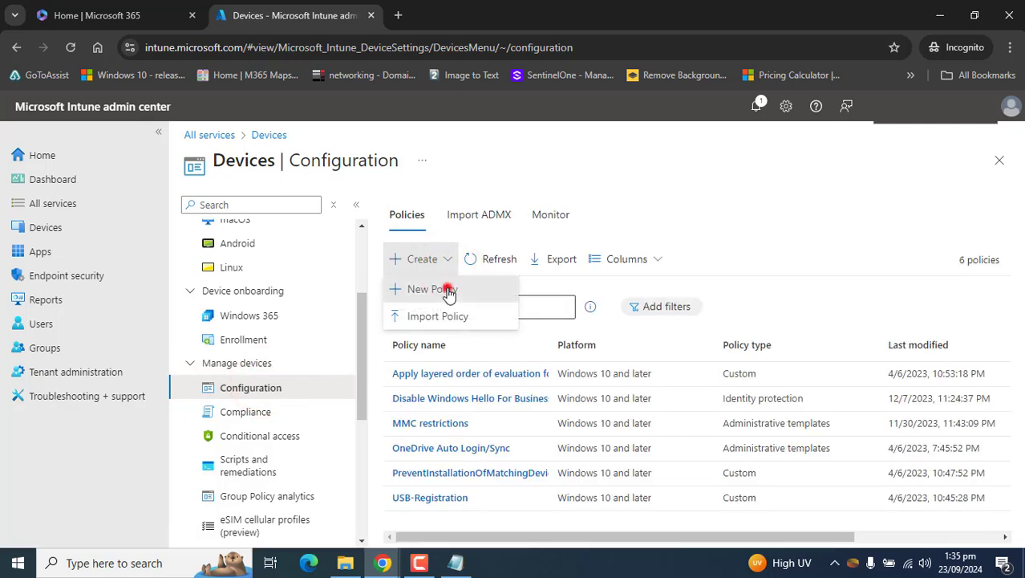
{"action": "left_click", "coordinate": [447, 290]}
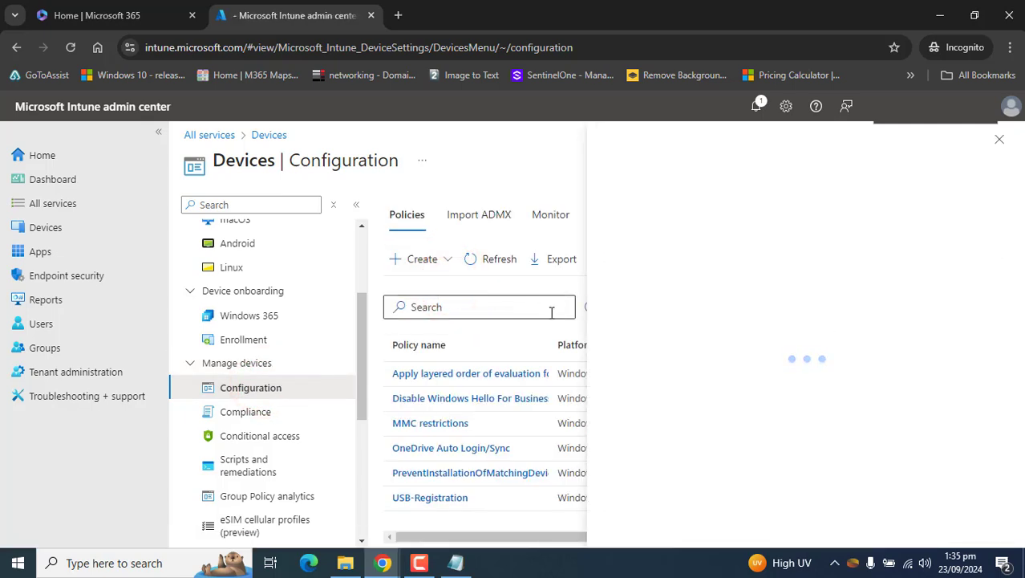
- Create a profile for the Windows 10 and later platform using the Endpoint protection template
{"action": "left_click", "coordinate": [698, 209]}
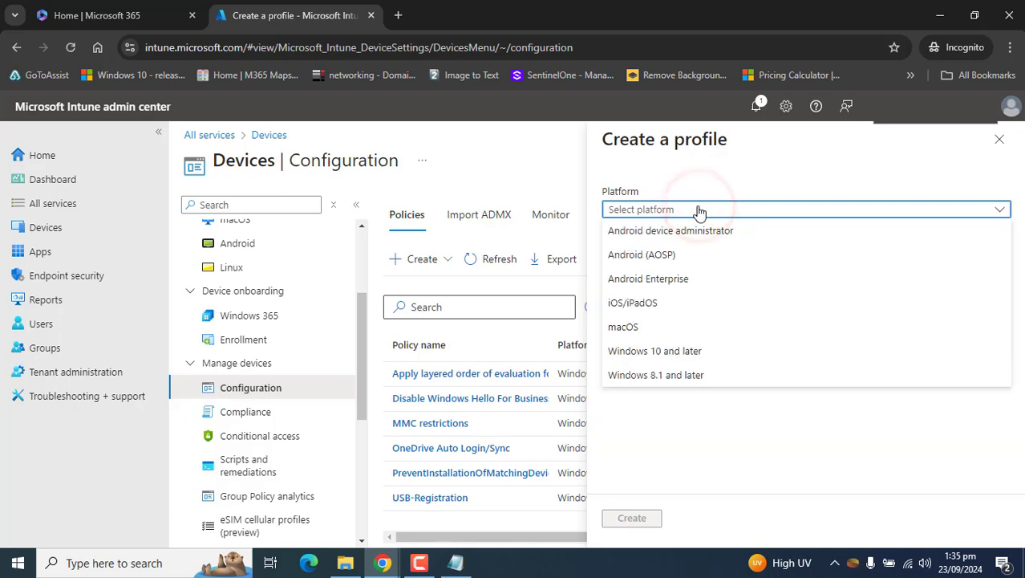
{"action": "left_click", "coordinate": [697, 349]}
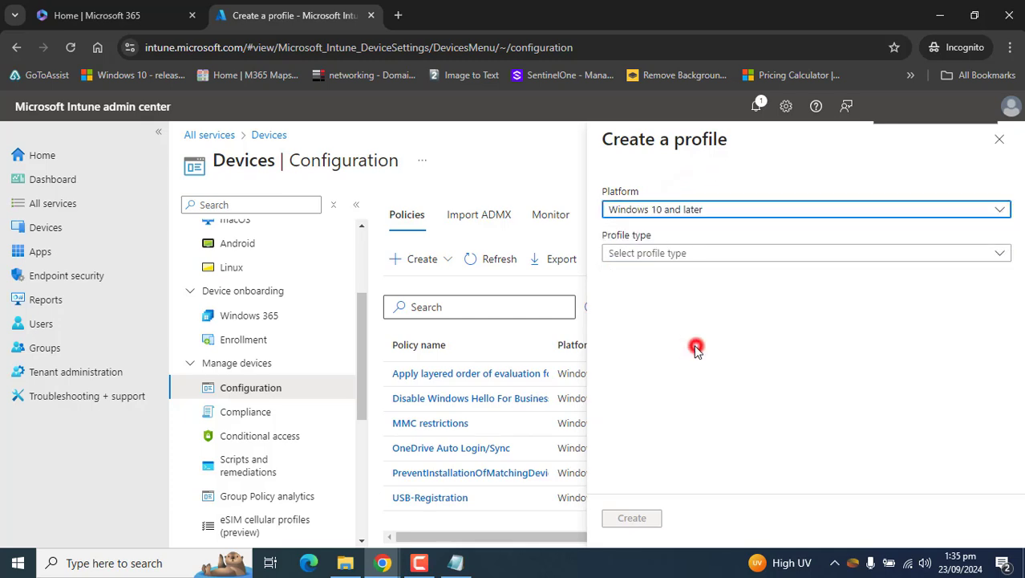
{"action": "left_click", "coordinate": [713, 253]}
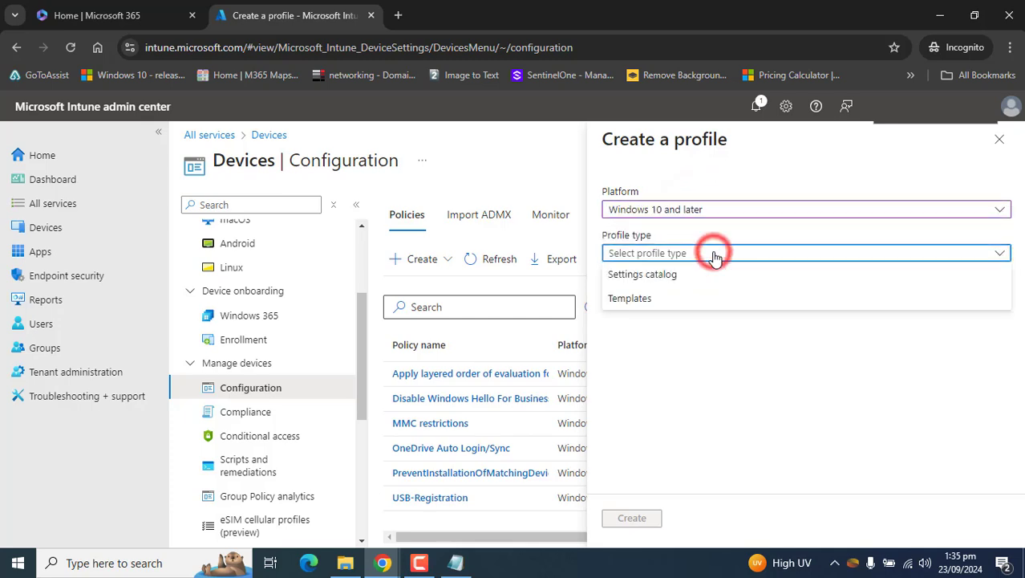
{"action": "left_click", "coordinate": [630, 299]}
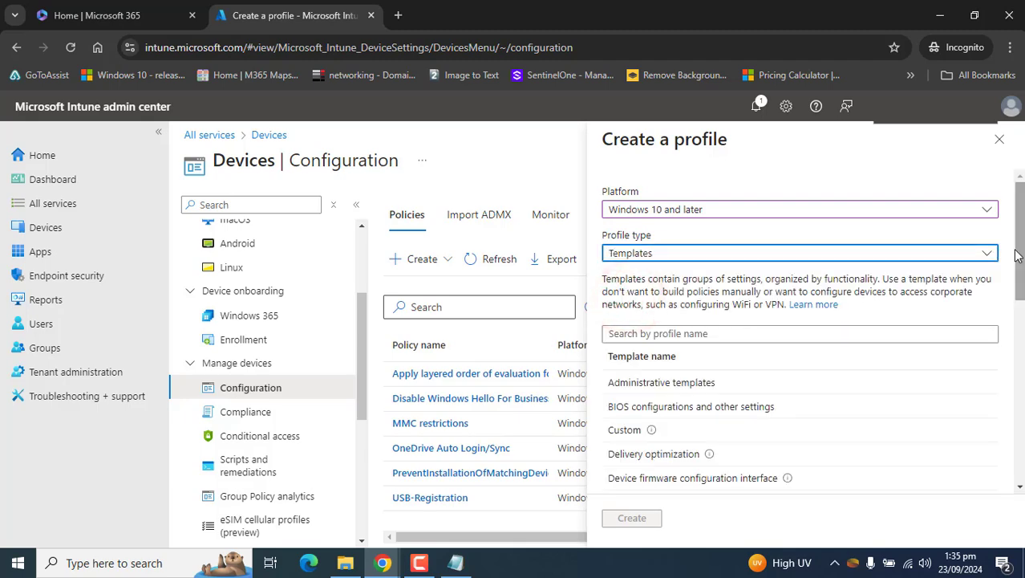
{"action": "left_click_drag", "start_coordinate": [1021, 252], "coordinate": [1013, 329]}
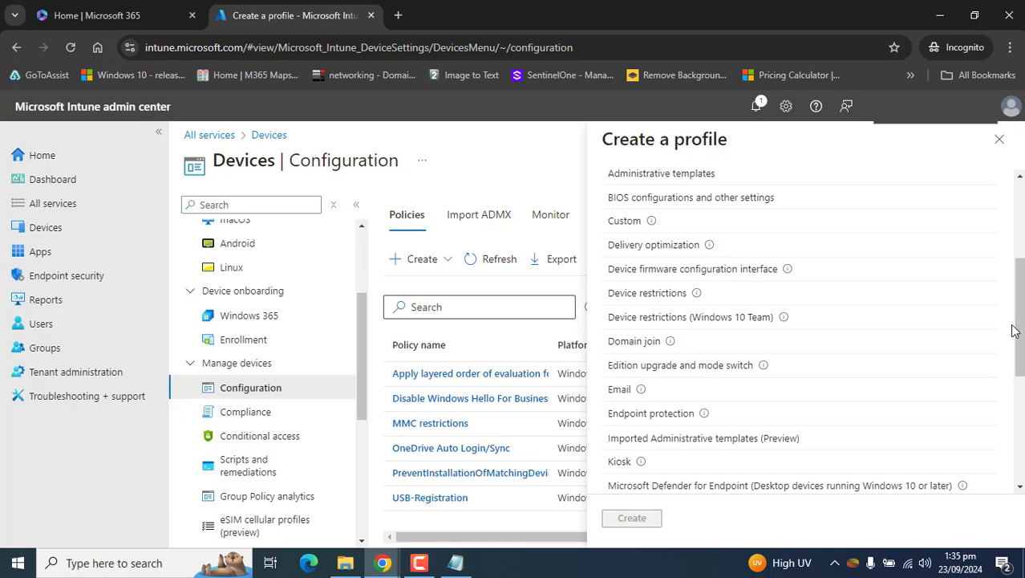
{"action": "left_click", "coordinate": [642, 415]}
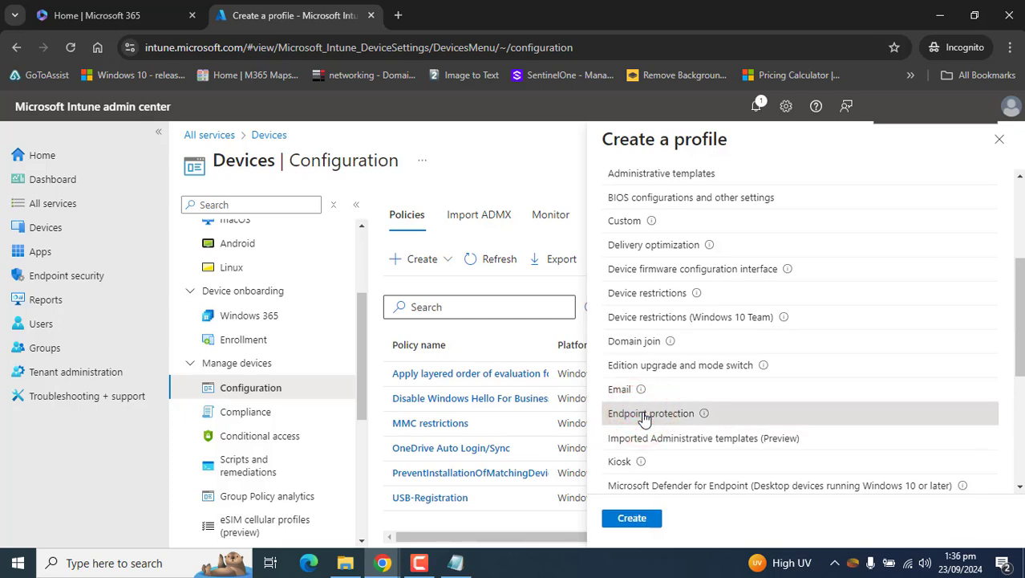
{"action": "left_click", "coordinate": [620, 518]}
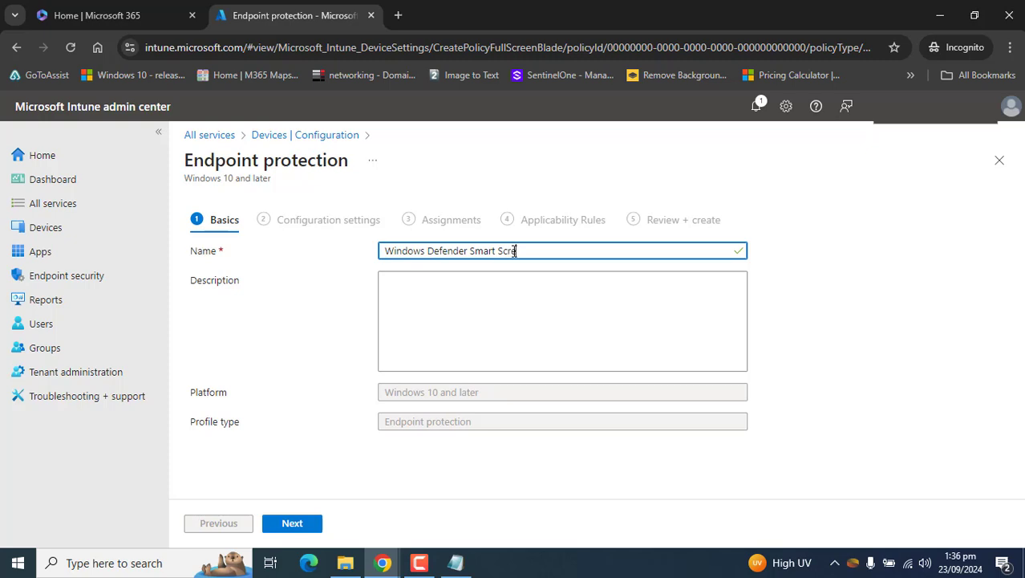
- Complete the profile basics with name "Windows Defender Smart Screen" and description "Windows Defender Smart Screen configuration for Intune Managed Devices"
{"action": "key", "text": "ctrl+a"}
{"action": "key", "text": "ctrl+c"}
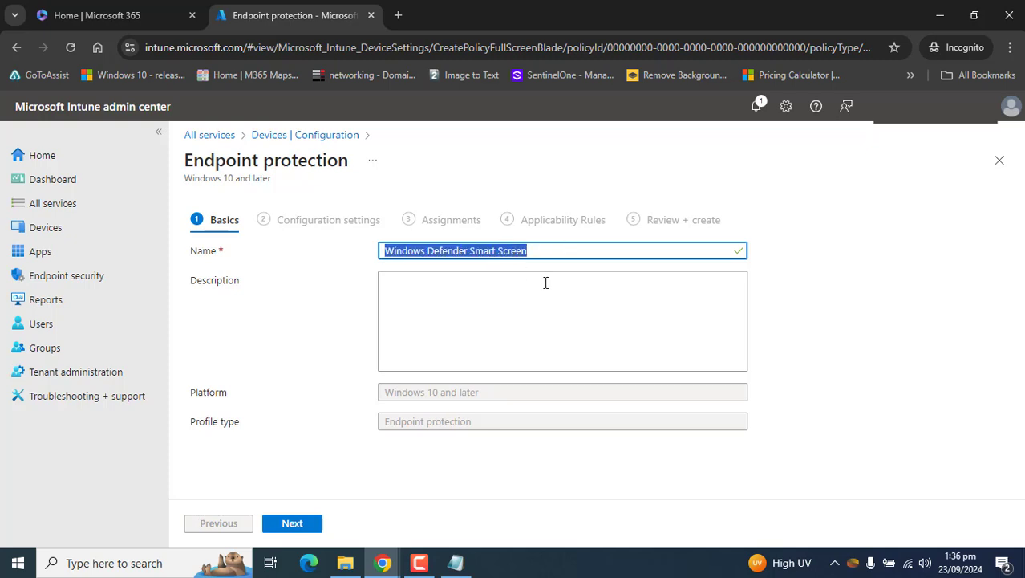
{"action": "left_click", "coordinate": [542, 285]}
{"action": "key", "text": "ctrl+v"}
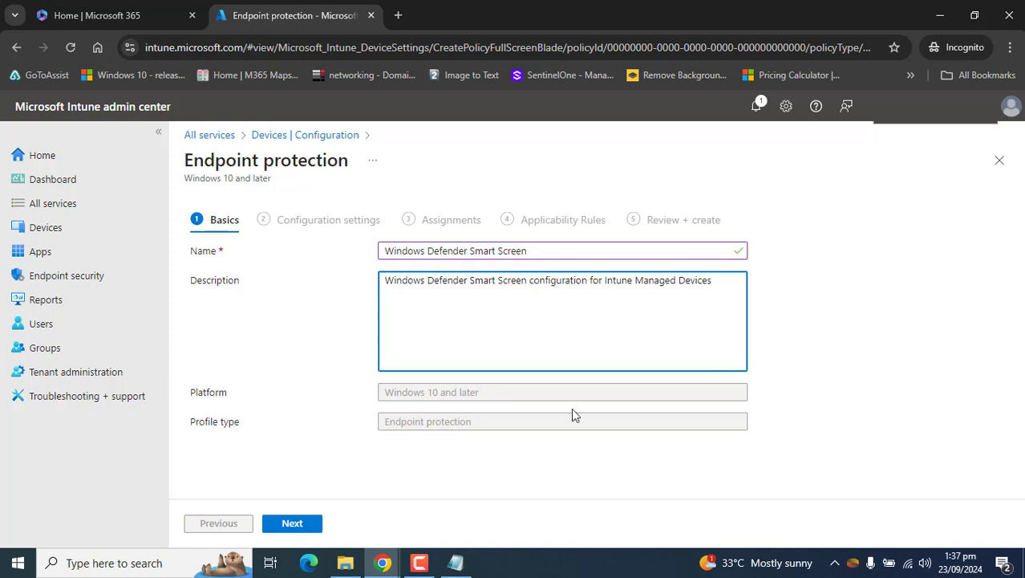
{"action": "left_click", "coordinate": [302, 531]}
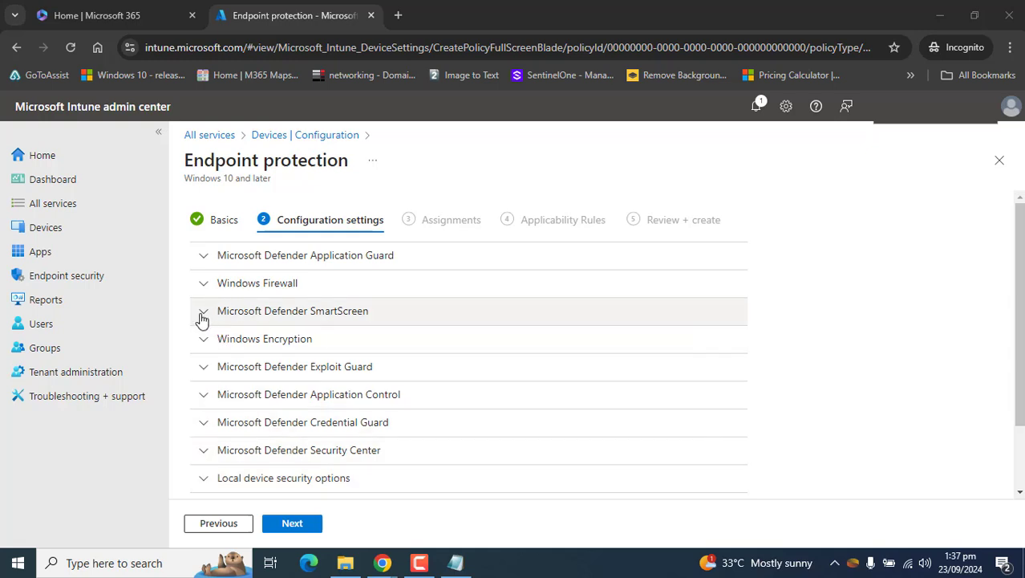
- In the Microsoft Defender SmartScreen settings, enable SmartScreen for apps and files, block unverified files execution, and continue to the assignments
{"action": "left_click", "coordinate": [202, 316]}
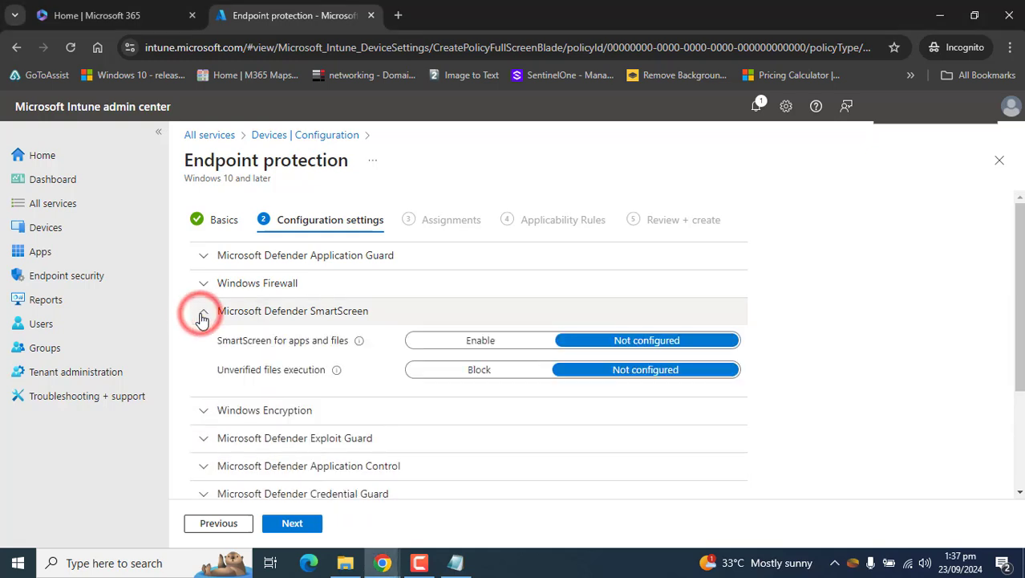
{"action": "left_click", "coordinate": [454, 349]}
{"action": "left_click", "coordinate": [457, 372]}
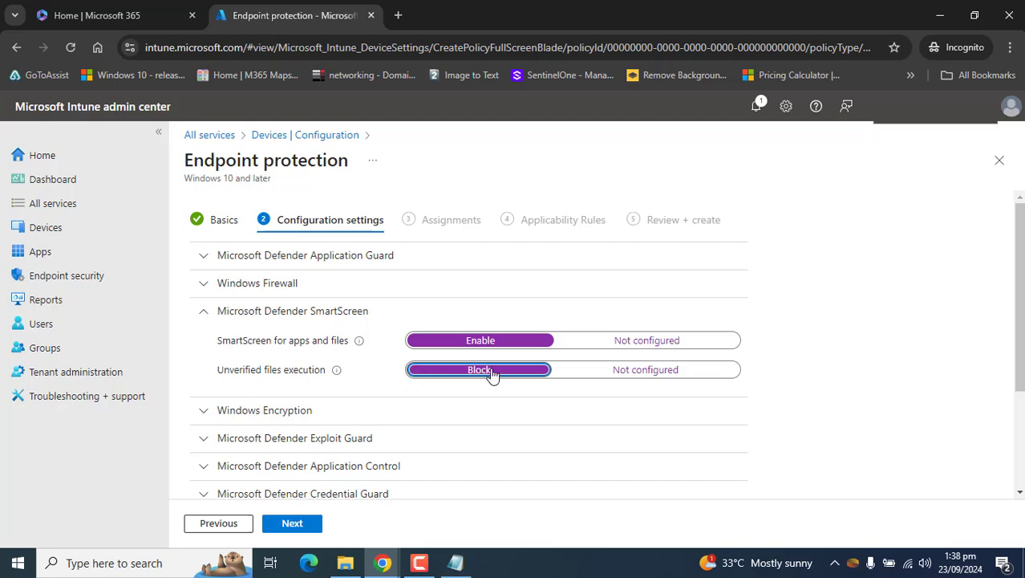
{"action": "left_click", "coordinate": [292, 523]}
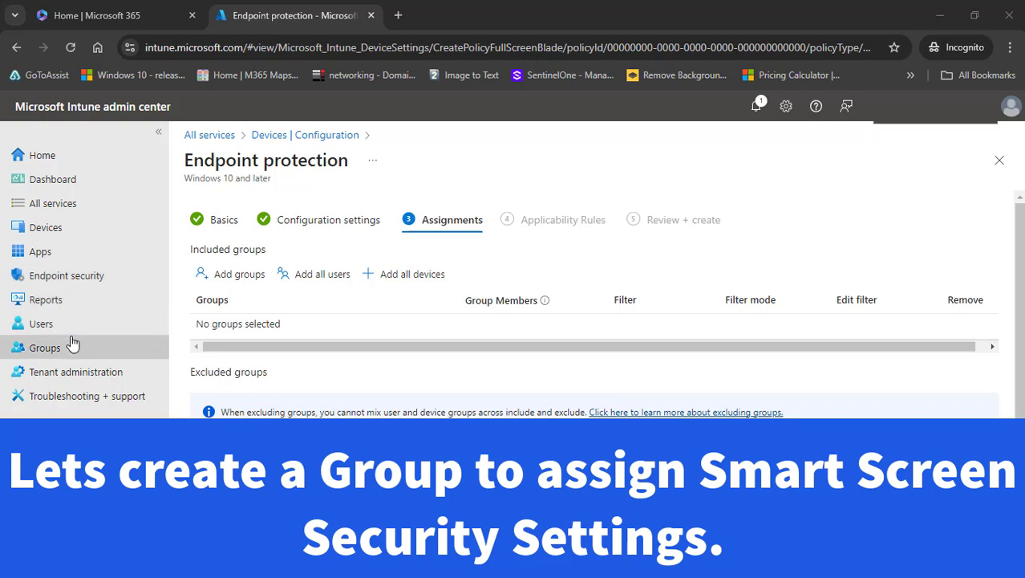
- Open the Groups page in a separate browser tab and start creating a new group
{"action": "middle_click", "coordinate": [71, 345]}
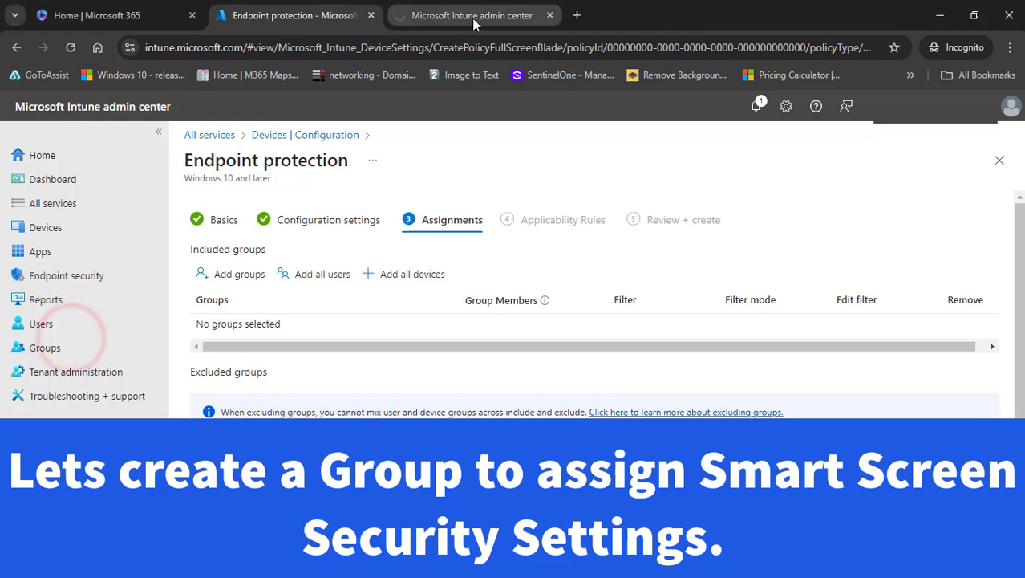
{"action": "left_click", "coordinate": [472, 16]}
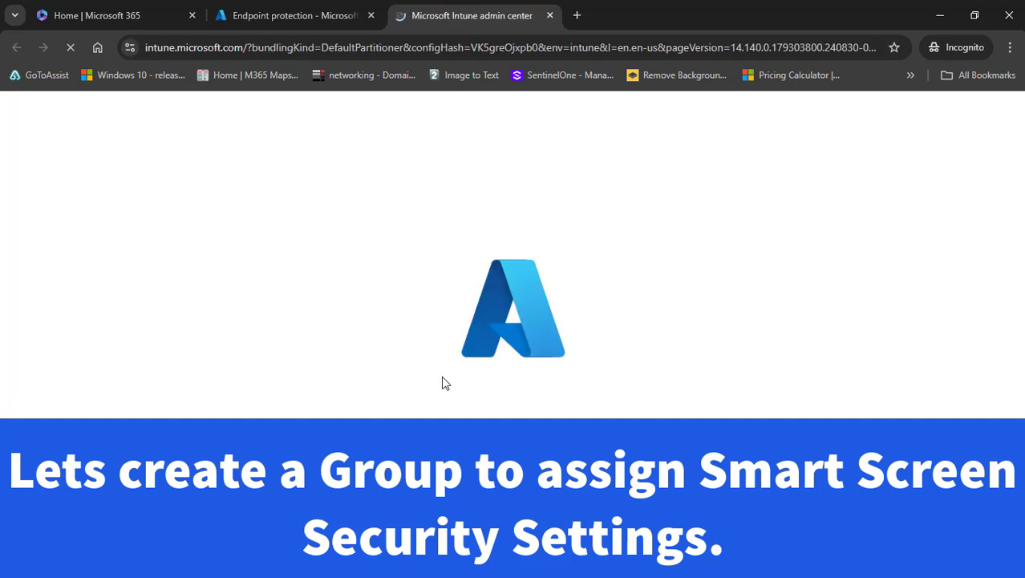
{"action": "left_click", "coordinate": [285, 16]}
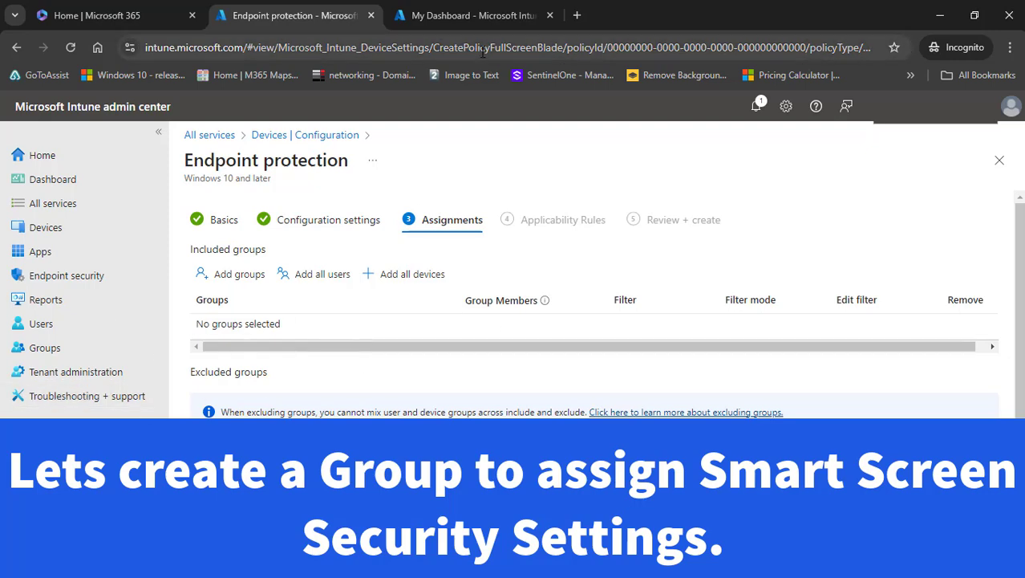
{"action": "left_click", "coordinate": [465, 15]}
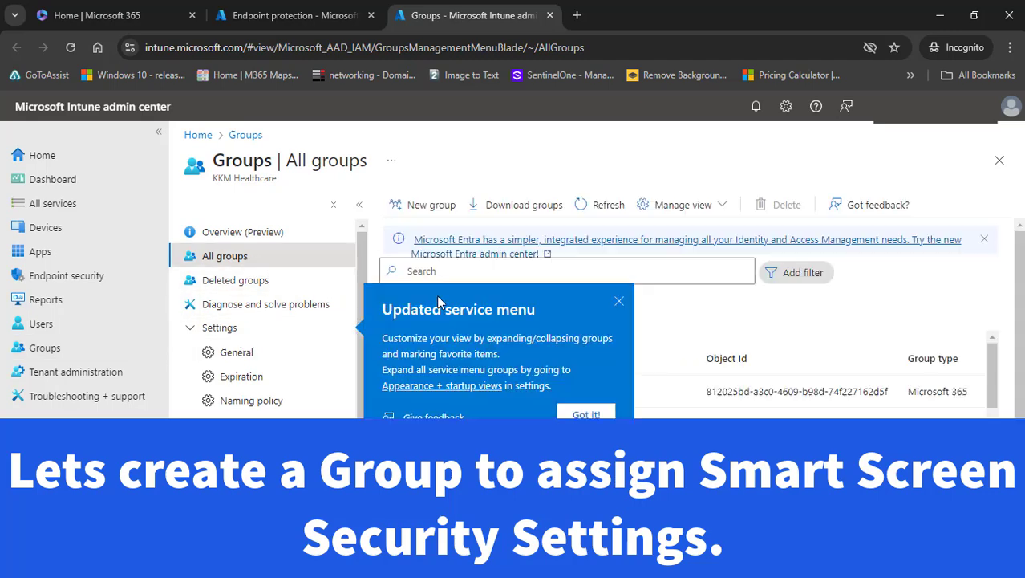
{"action": "left_click", "coordinate": [429, 201]}
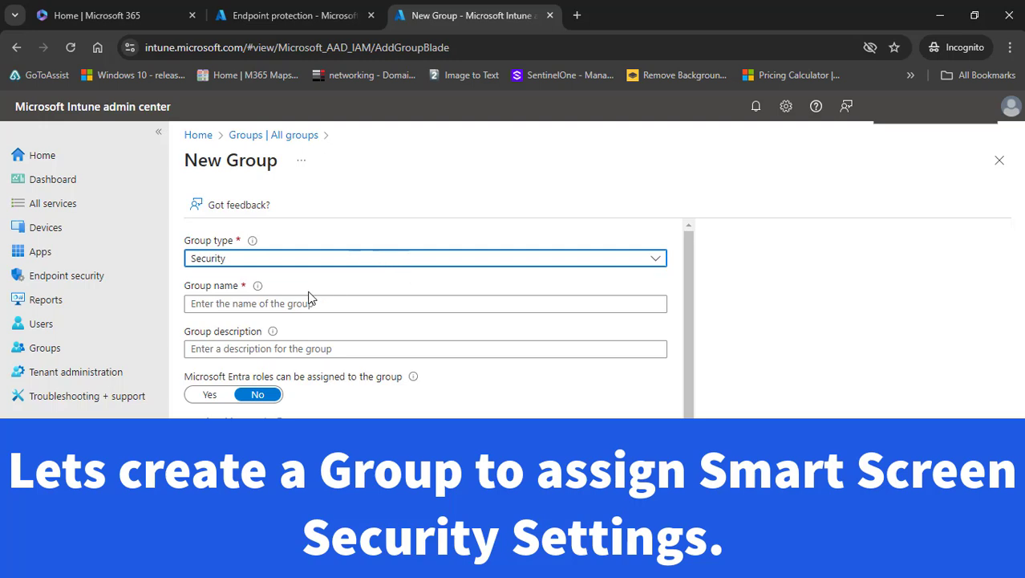
- Enter "Smart Screen Security" as both the name and the description of the new security group
{"action": "left_click", "coordinate": [306, 300]}
{"action": "type", "text": "Sma"}
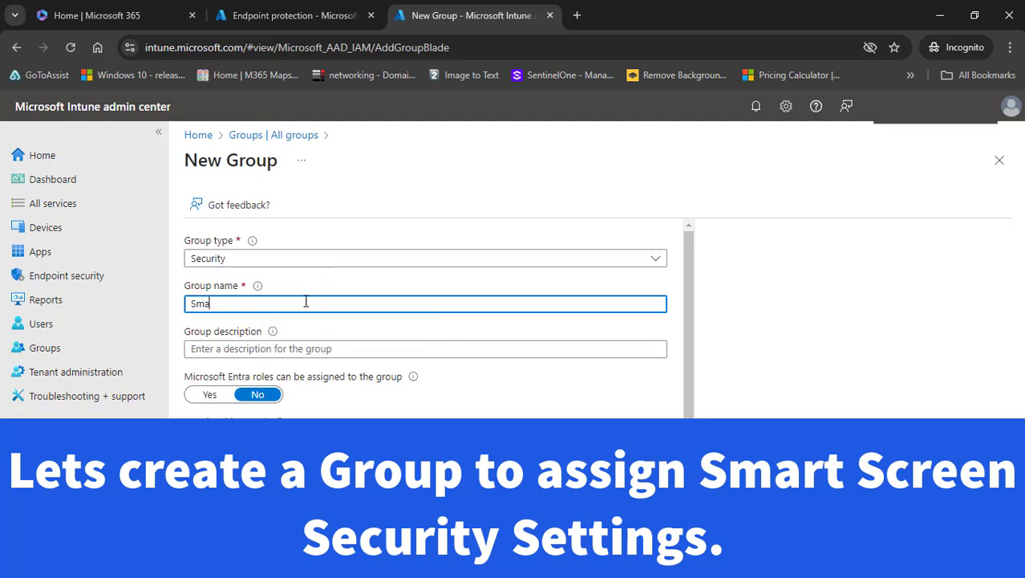
{"action": "type", "text": "rt Screen Security"}
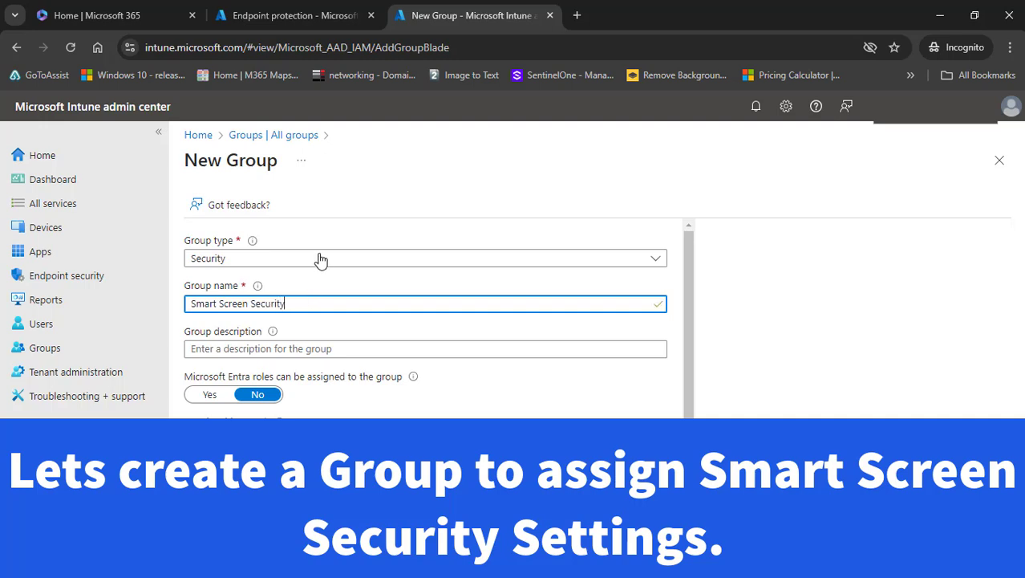
{"action": "key", "text": "ctrl+a"}
{"action": "key", "text": "ctrl+c"}
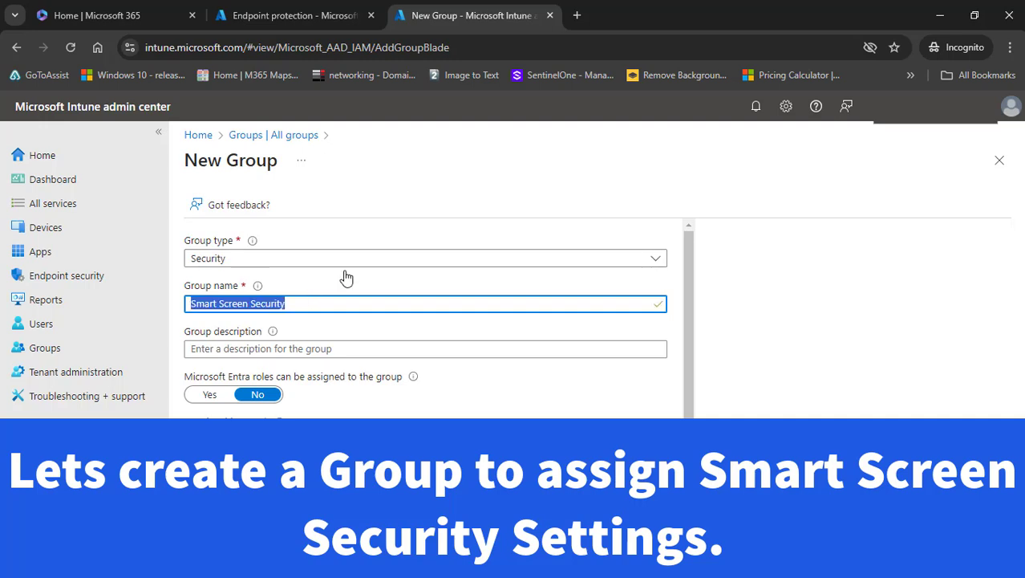
{"action": "left_click", "coordinate": [247, 347]}
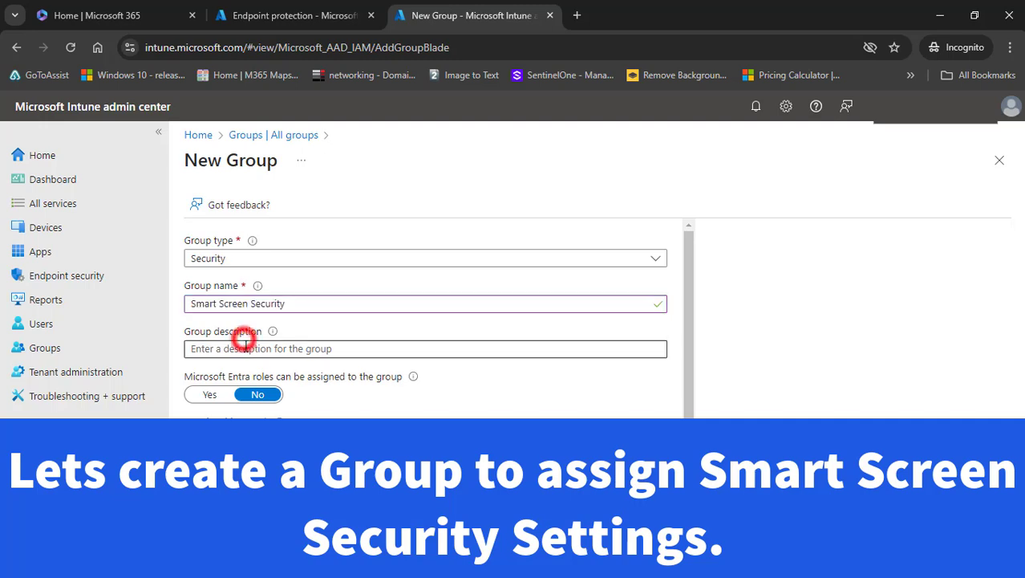
{"action": "key", "text": "ctrl+v"}
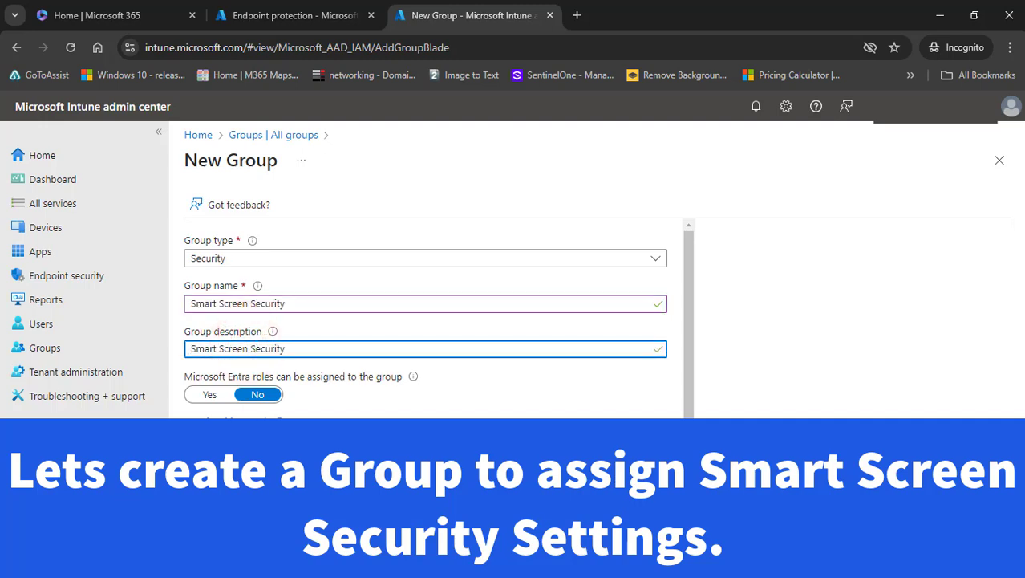
- Create the Smart Screen Security group and return to the endpoint protection profile's assignments
{"action": "left_click", "coordinate": [692, 321]}
{"action": "key", "text": "Return"}
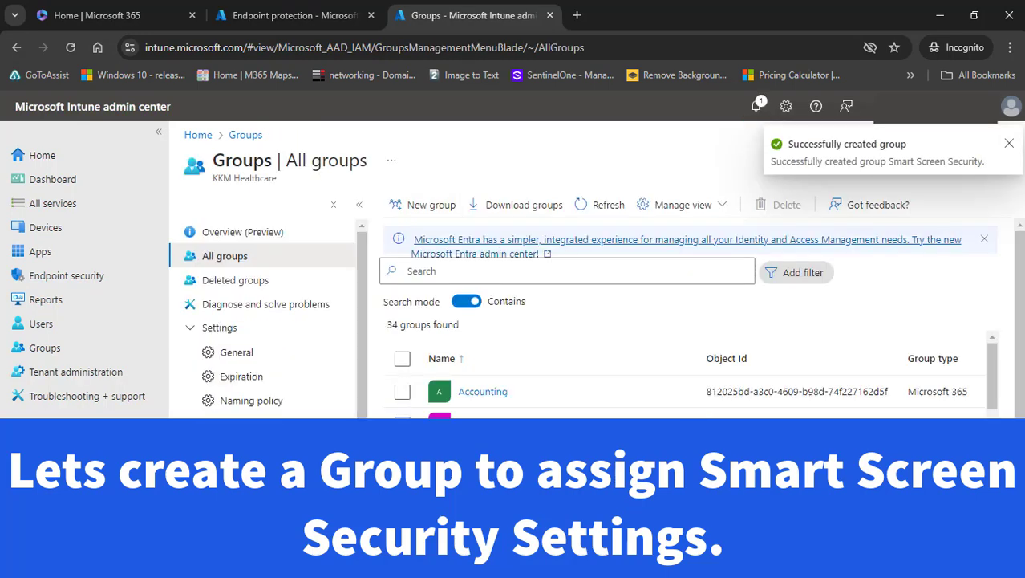
{"action": "left_click", "coordinate": [293, 19]}
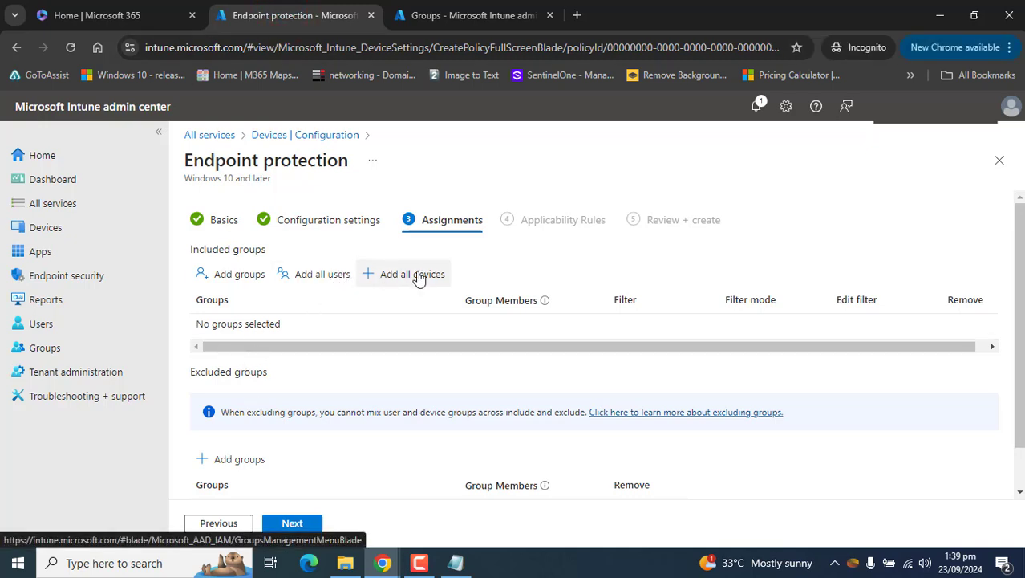
- Search the groups for "smart" and add Smart Screen Security to the profile's included groups
{"action": "left_click", "coordinate": [239, 273]}
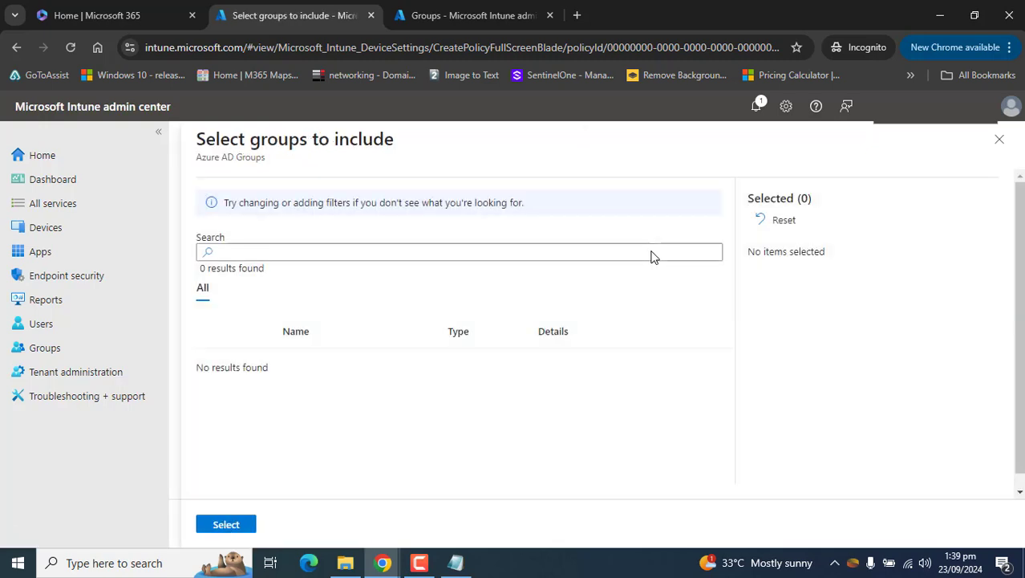
{"action": "left_click", "coordinate": [596, 251]}
{"action": "type", "text": "smart"}
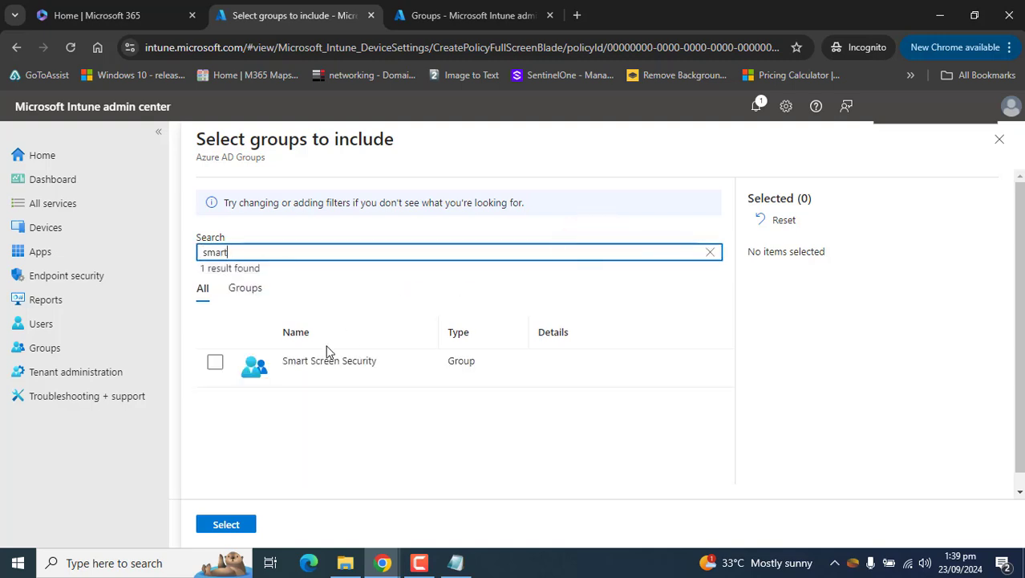
{"action": "left_click", "coordinate": [219, 366]}
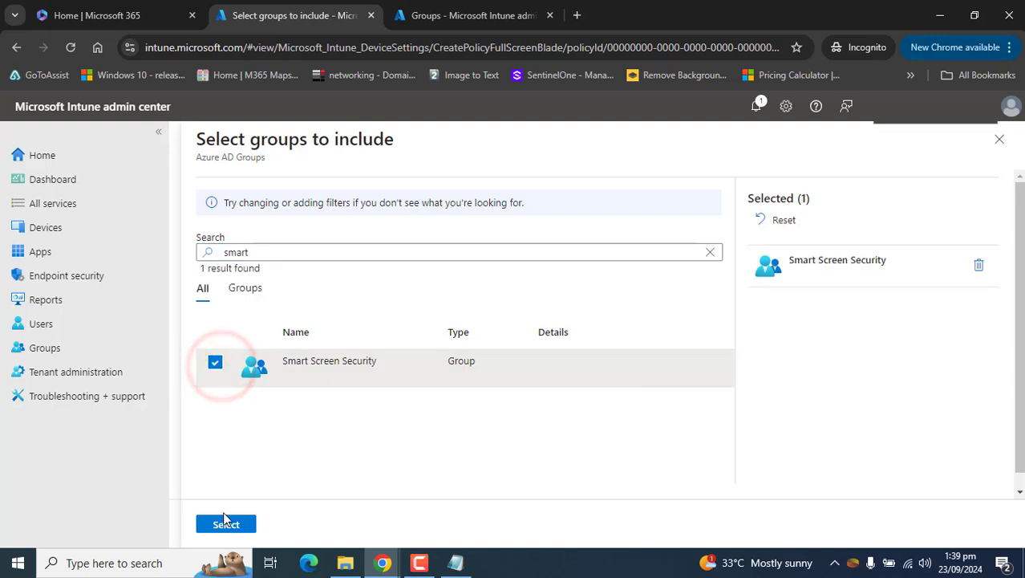
{"action": "left_click", "coordinate": [225, 524]}
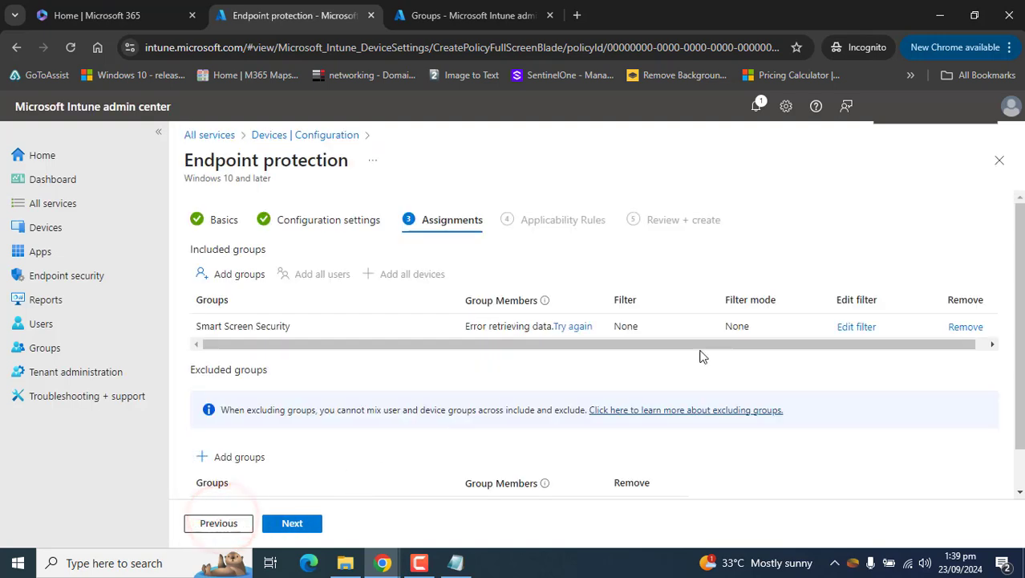
- Leave the excluded groups and applicability rules empty and continue to the profile's review page
{"action": "scroll", "coordinate": [700, 355], "scroll_direction": "down", "scroll_amount": 1}
{"action": "left_click_drag", "start_coordinate": [218, 364], "coordinate": [438, 361]}
{"action": "left_click", "coordinate": [333, 331]}
{"action": "left_click", "coordinate": [297, 377]}
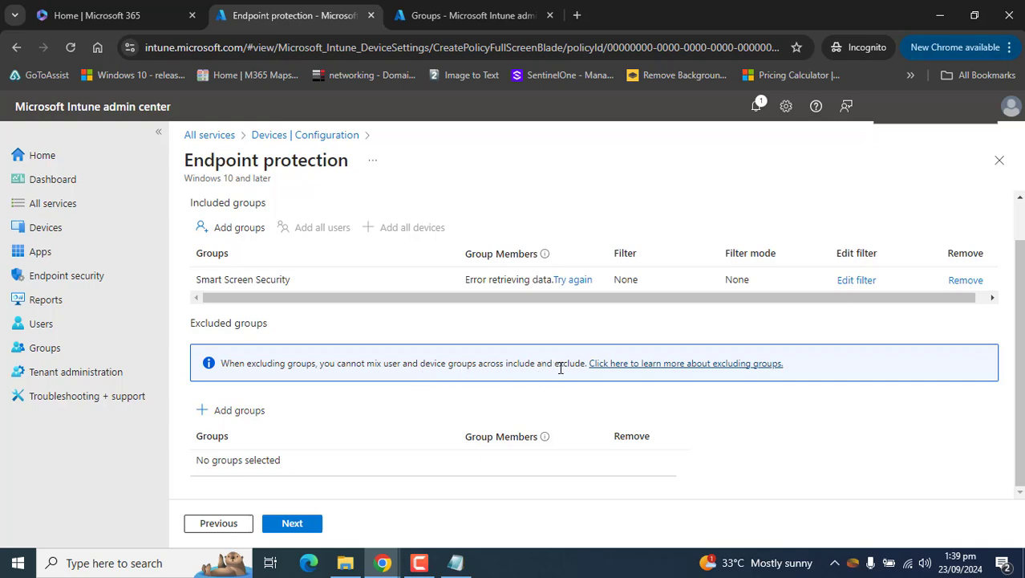
{"action": "left_click", "coordinate": [292, 523]}
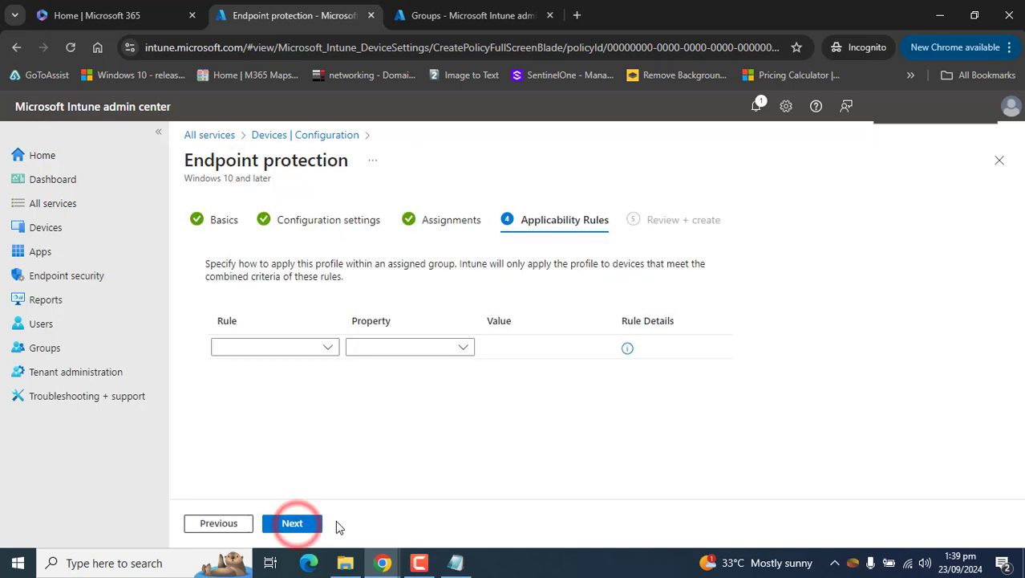
{"action": "left_click", "coordinate": [286, 524]}
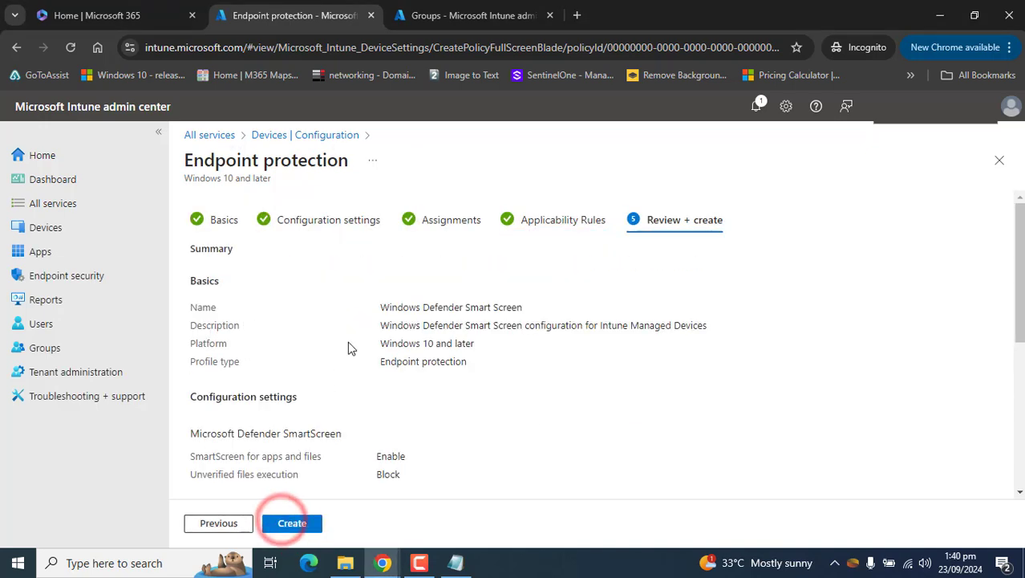
- Review the summary of the Windows Defender Smart Screen profile and create it
{"action": "scroll", "coordinate": [1014, 229], "scroll_direction": "down", "scroll_amount": 5}
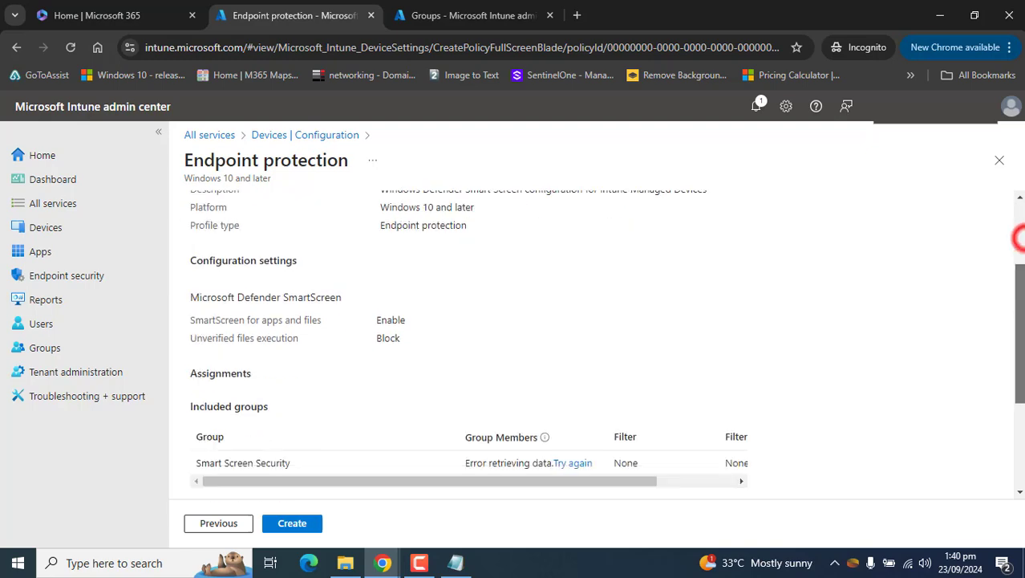
{"action": "scroll", "coordinate": [462, 347], "scroll_direction": "up", "scroll_amount": 5}
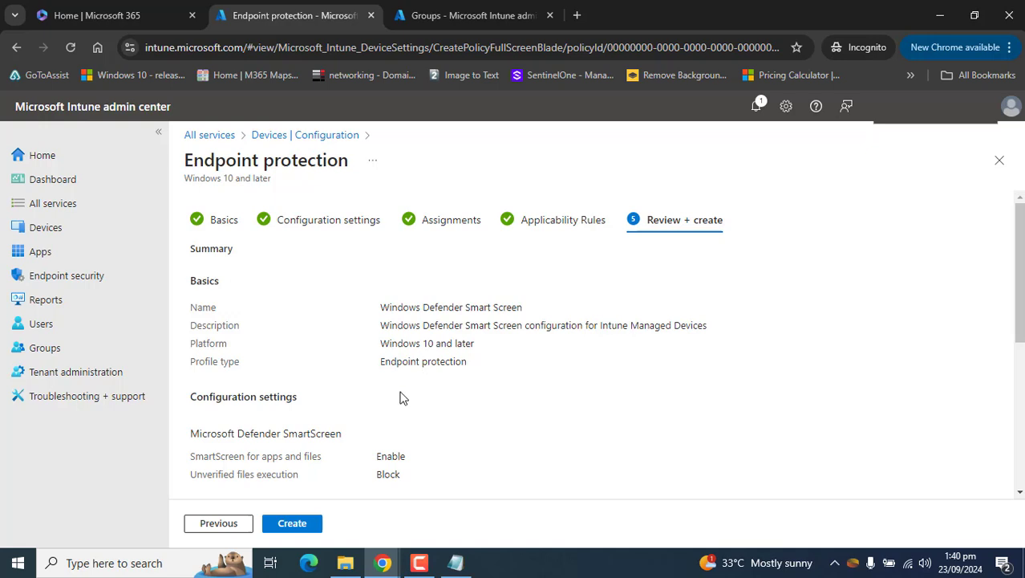
{"action": "left_click", "coordinate": [289, 526]}
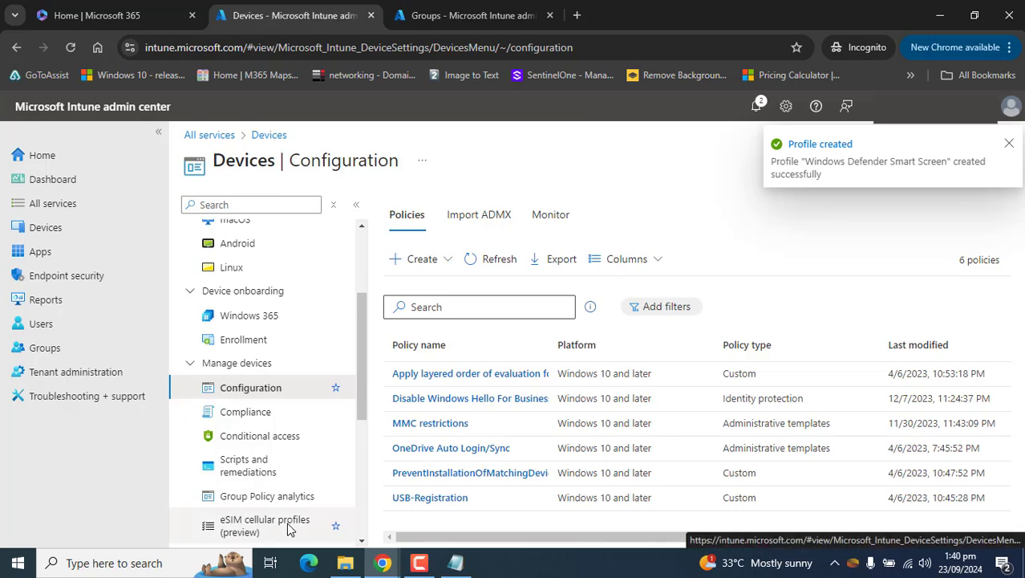
- Refresh the policy list and open the Windows Defender Smart Screen policy to view its check-in status
{"action": "left_click", "coordinate": [490, 258]}
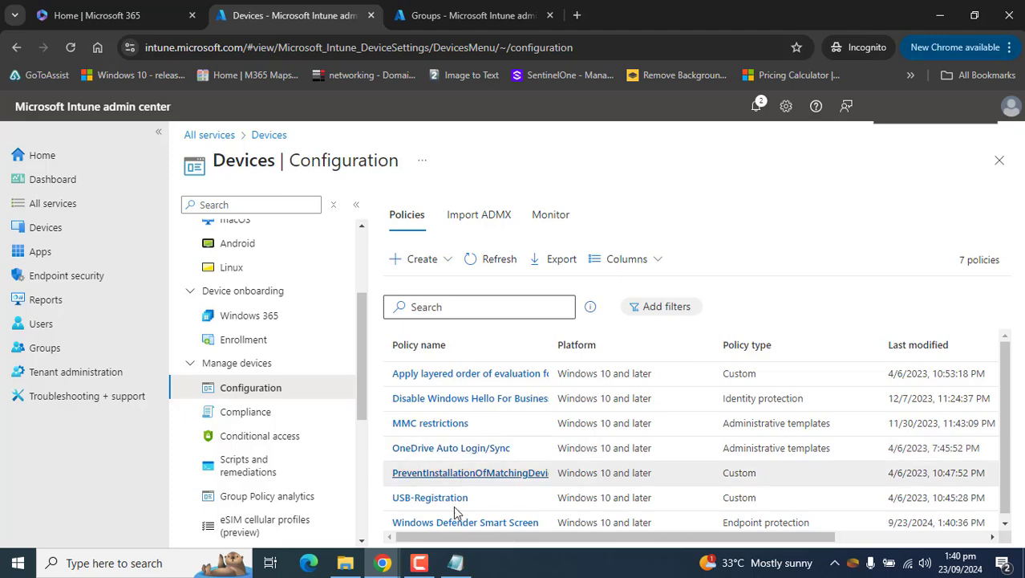
{"action": "left_click", "coordinate": [453, 522]}
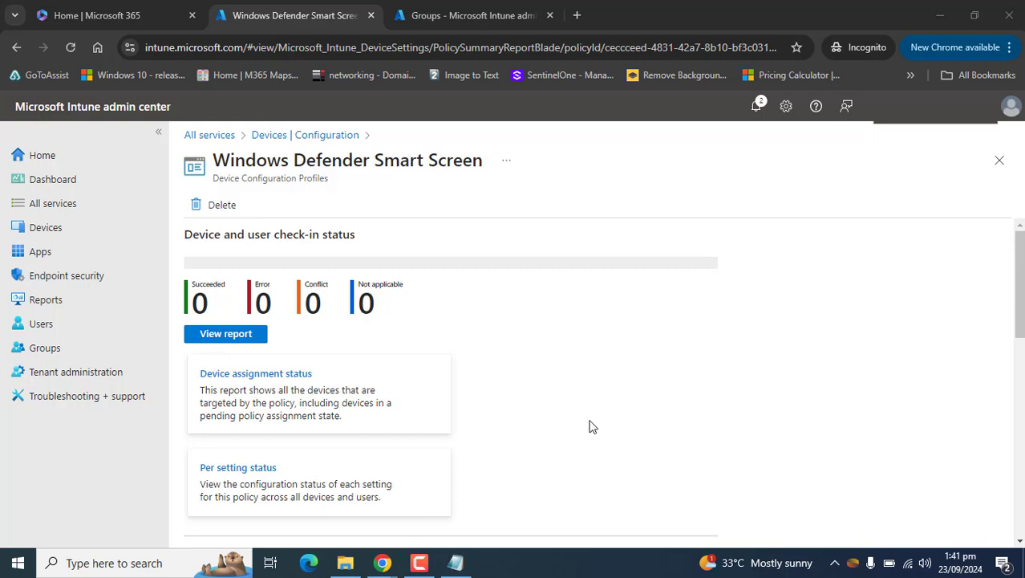
- Return to the device configuration policies and start creating a new policy
{"action": "left_click", "coordinate": [46, 231]}
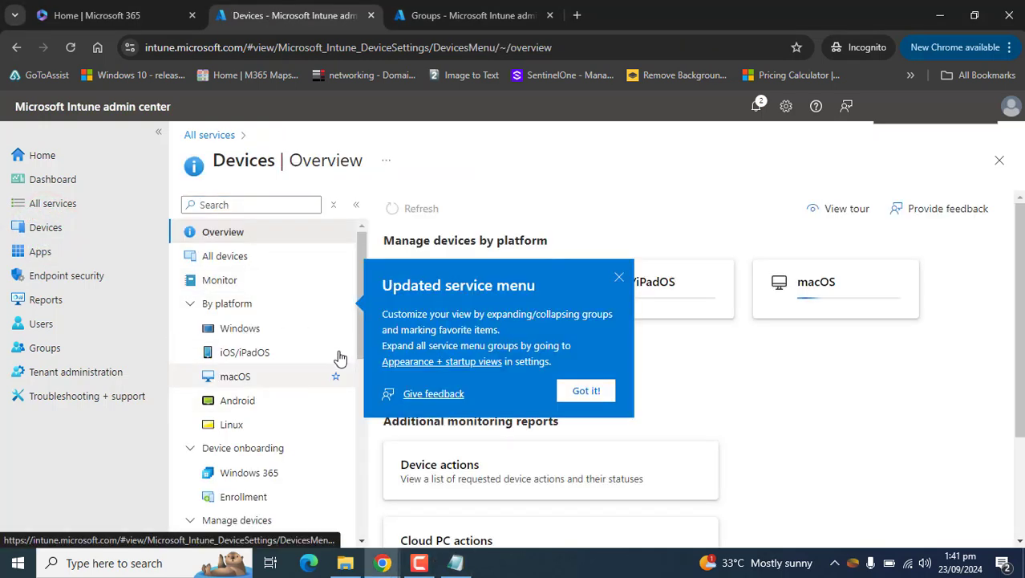
{"action": "left_click_drag", "start_coordinate": [361, 337], "coordinate": [314, 401]}
{"action": "left_click", "coordinate": [257, 419]}
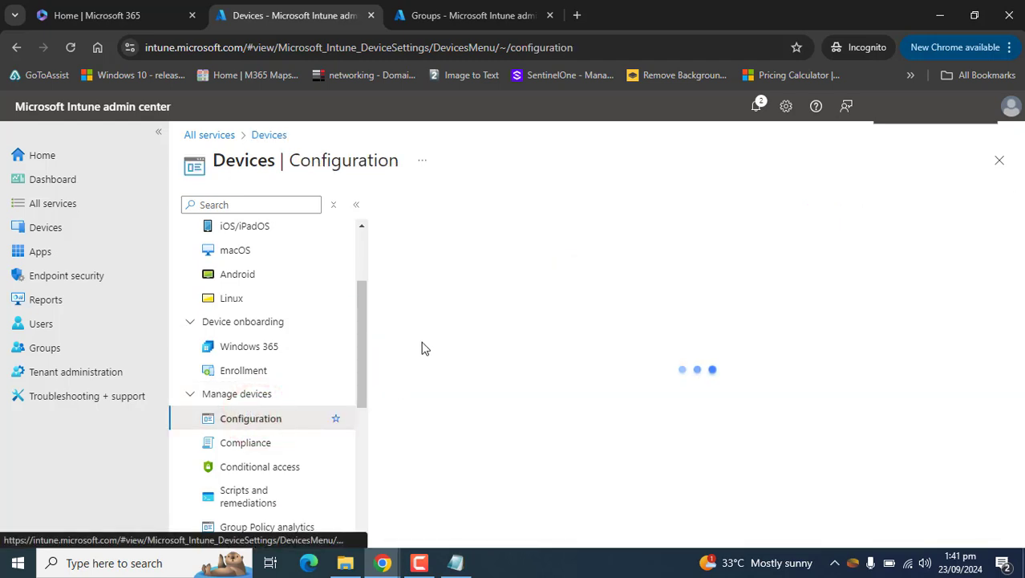
{"action": "left_click", "coordinate": [438, 263]}
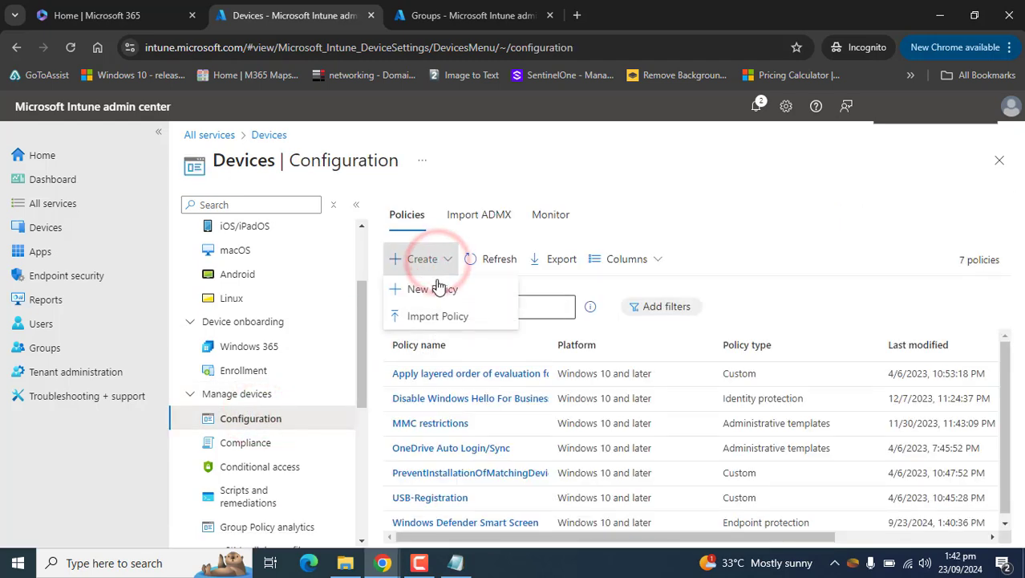
{"action": "left_click", "coordinate": [434, 288]}
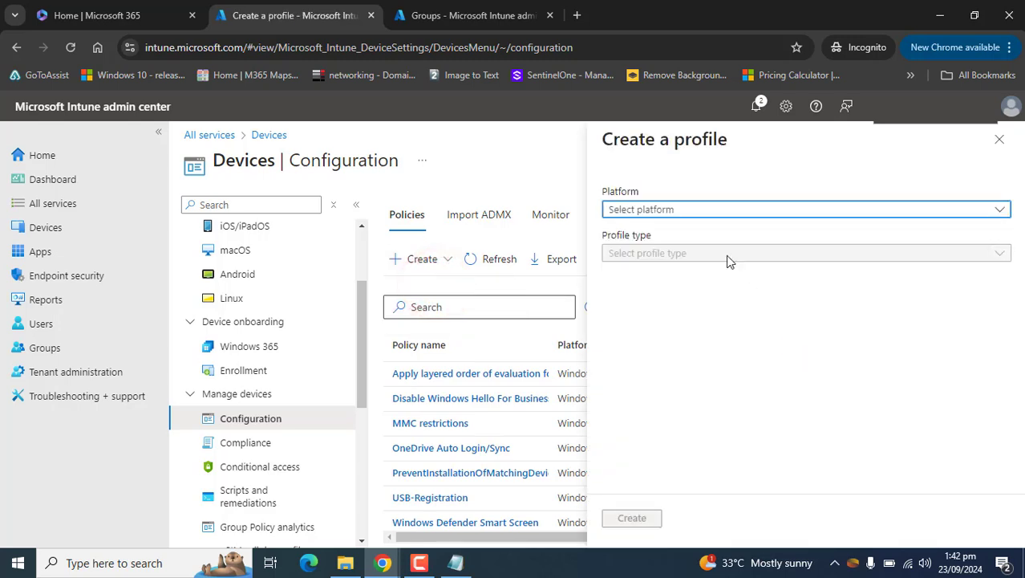
- Create the profile for Windows 10 and later, using the Templates profile type with Administrative templates
{"action": "left_click", "coordinate": [689, 211]}
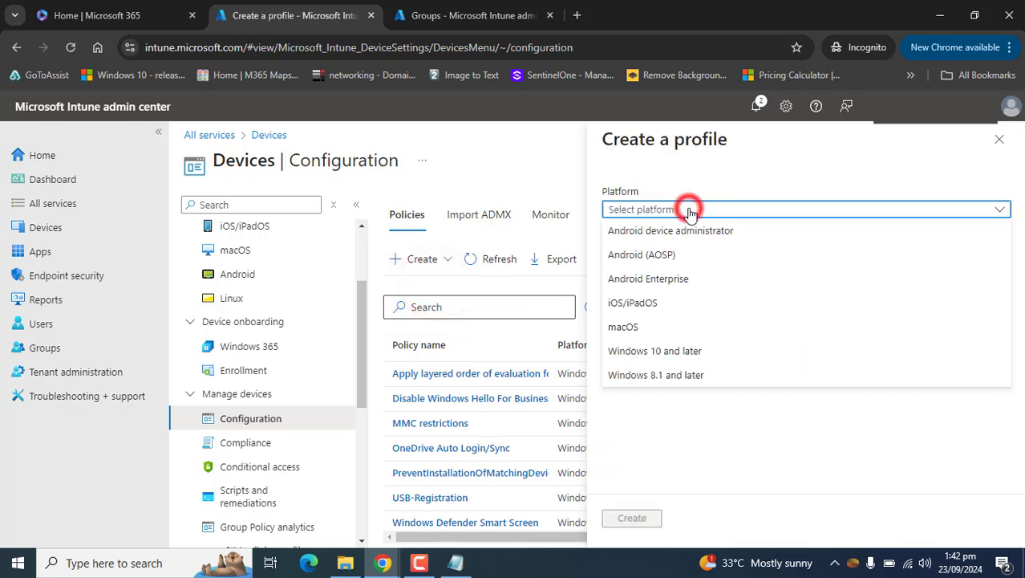
{"action": "left_click", "coordinate": [668, 351]}
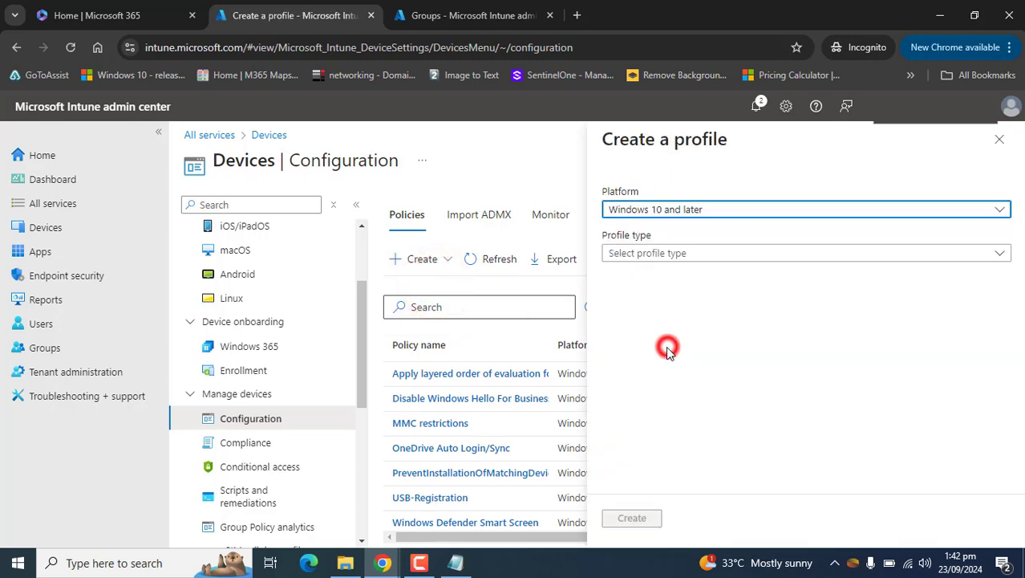
{"action": "left_click", "coordinate": [690, 253]}
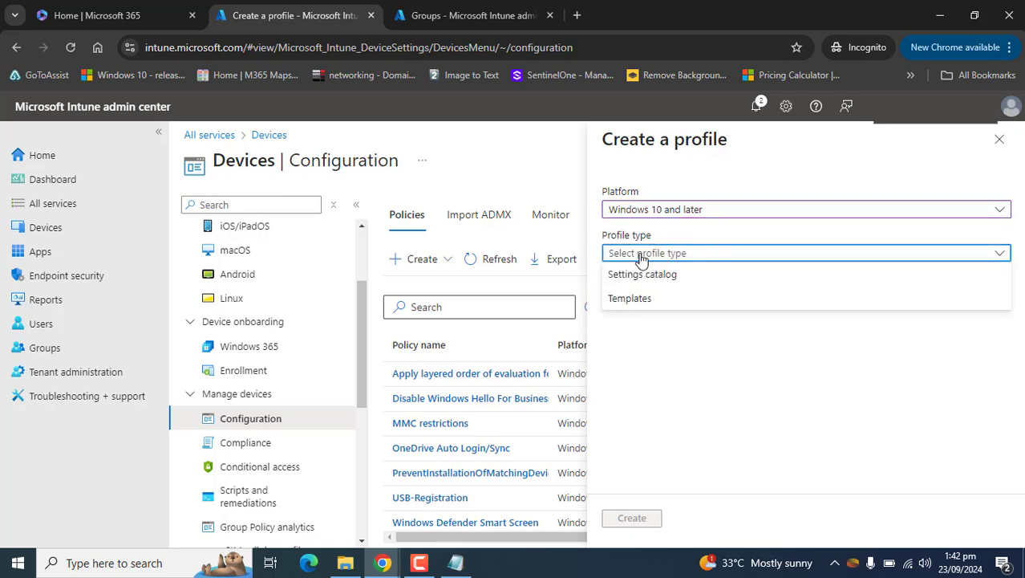
{"action": "left_click", "coordinate": [638, 297]}
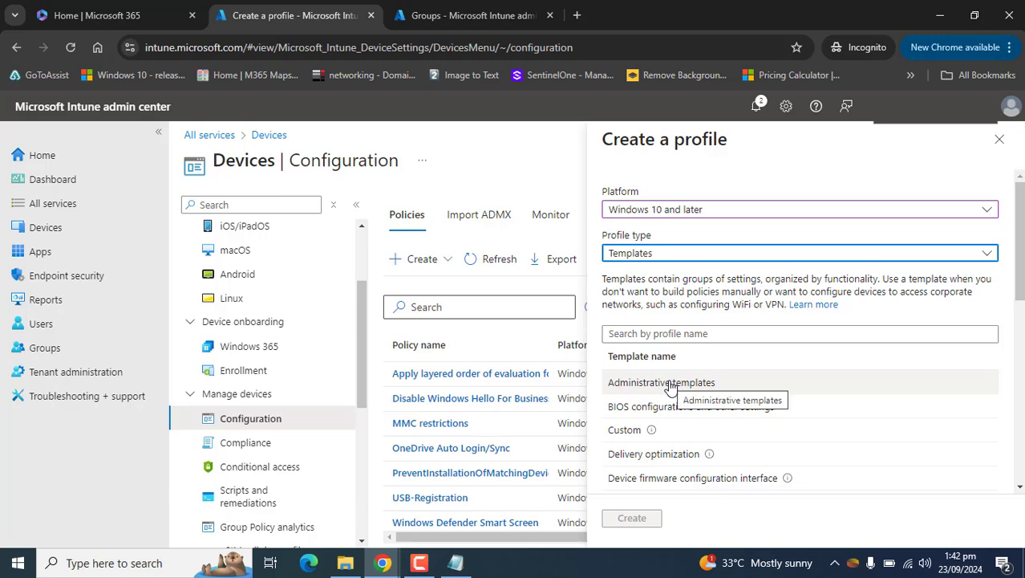
{"action": "left_click", "coordinate": [670, 384]}
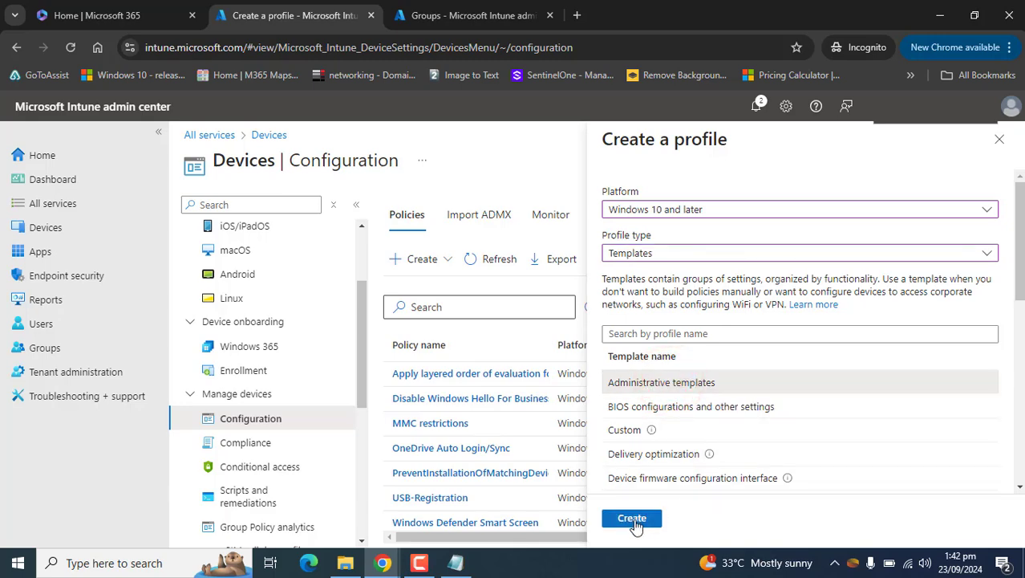
{"action": "left_click", "coordinate": [632, 519]}
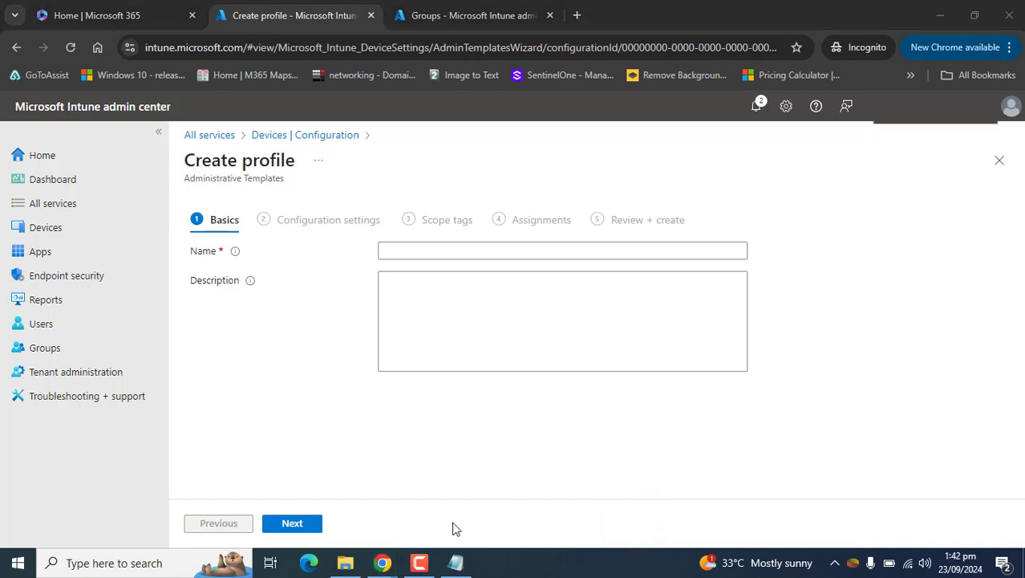
- Name the profile "Configure Smart Screen for Microsoft Edge" and describe it as "This settings will configure Windows Defender Smart Screen on Microsoft Edge for Intune Devices"
{"action": "left_click", "coordinate": [419, 563]}
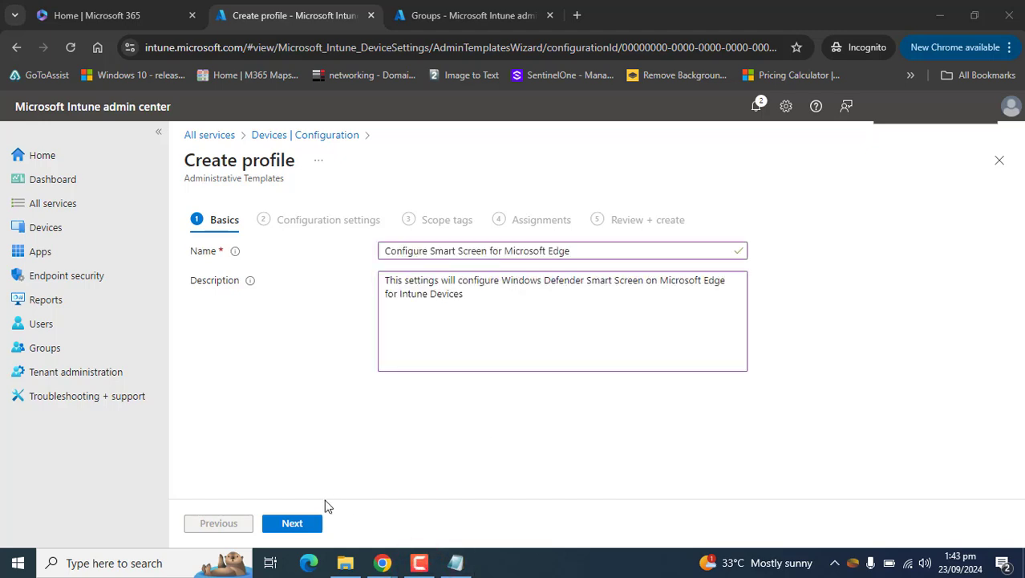
{"action": "left_click", "coordinate": [293, 523]}
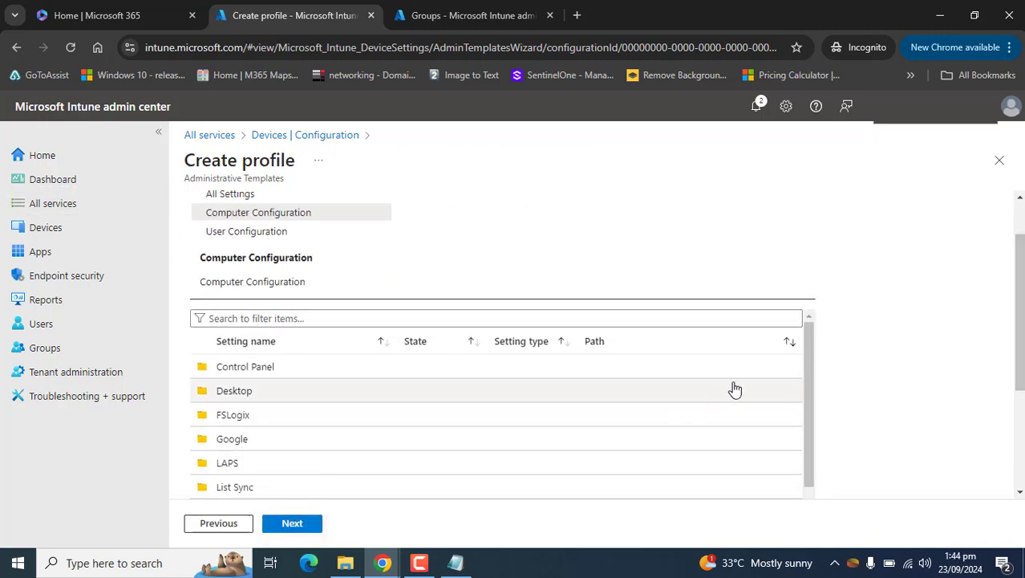
- In Computer Configuration, open the Microsoft Edge folder and its SmartScreen settings subfolder
{"action": "left_click_drag", "start_coordinate": [1019, 238], "coordinate": [1018, 272]}
{"action": "left_click", "coordinate": [232, 445]}
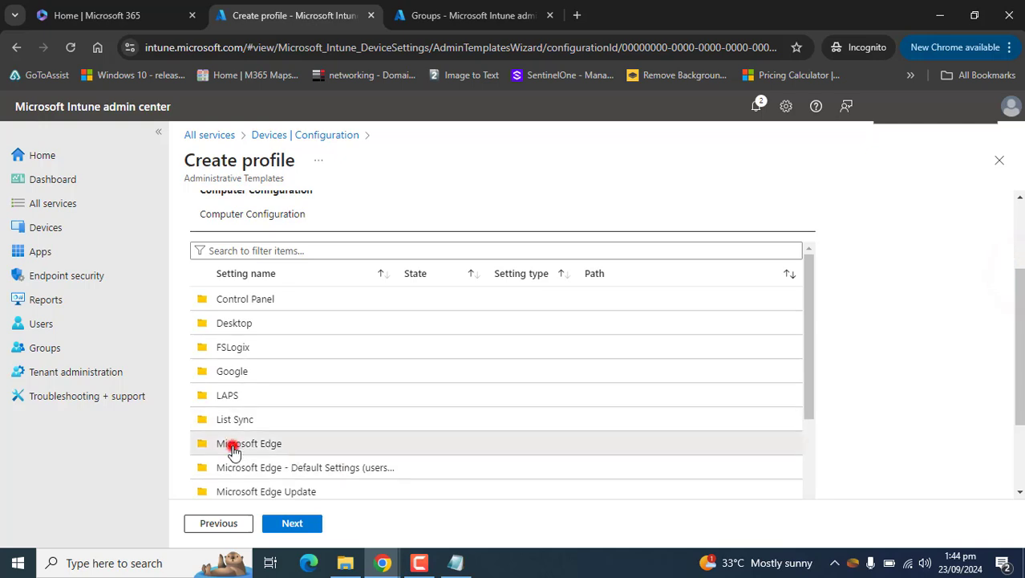
{"action": "left_click_drag", "start_coordinate": [806, 313], "coordinate": [805, 517]}
{"action": "left_click_drag", "start_coordinate": [1019, 332], "coordinate": [1019, 361]}
{"action": "left_click", "coordinate": [492, 444]}
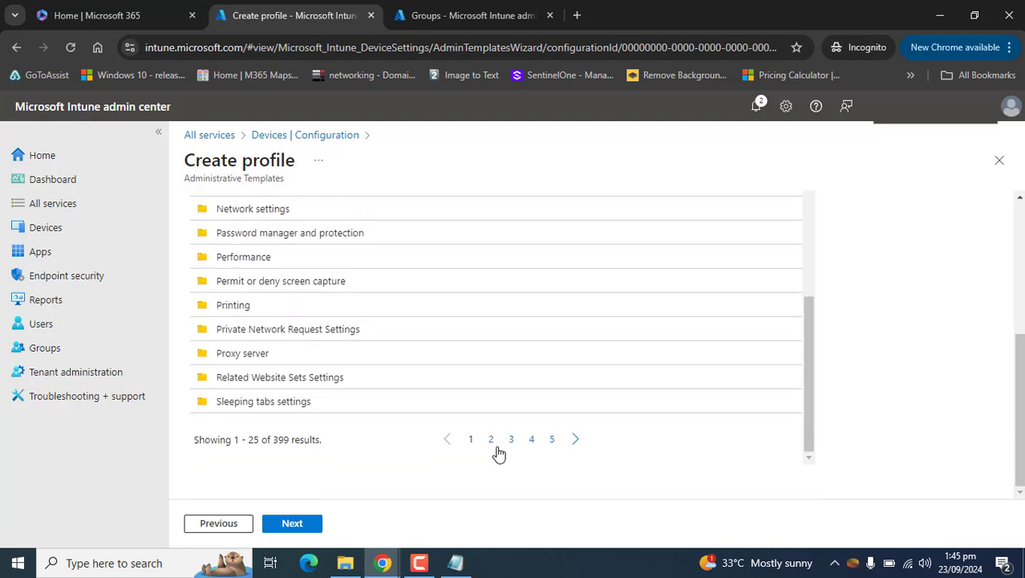
{"action": "left_click_drag", "start_coordinate": [810, 382], "coordinate": [799, 247]}
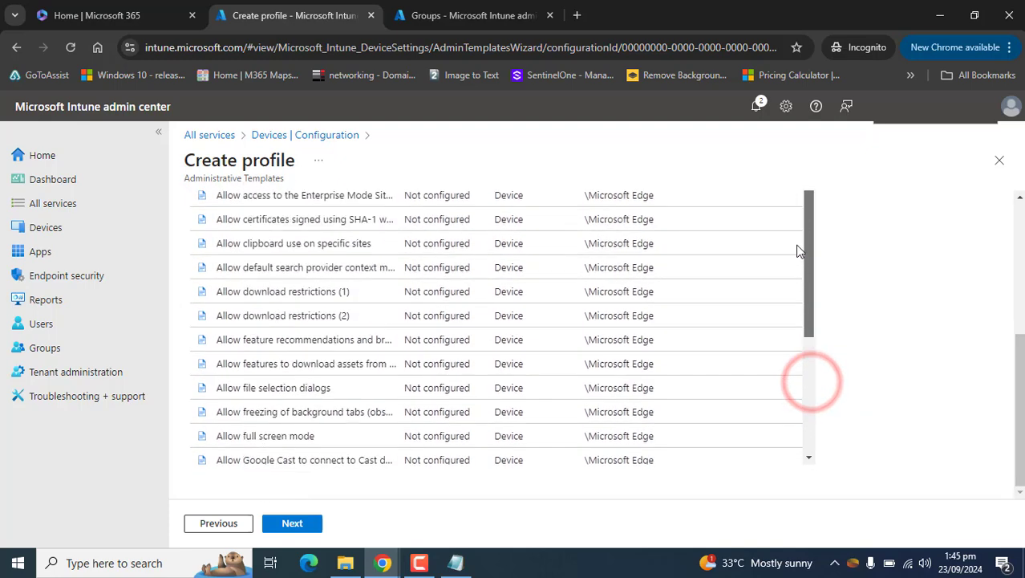
{"action": "scroll", "coordinate": [257, 359], "scroll_direction": "up", "scroll_amount": 5}
{"action": "left_click", "coordinate": [257, 355]}
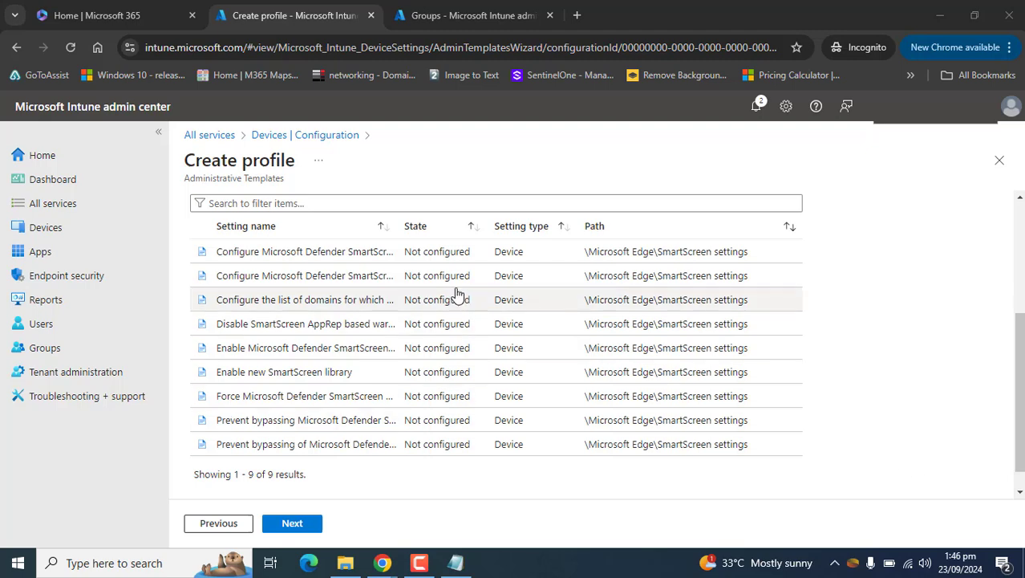
- Set Configure Microsoft Defender SmartScreen to Enabled and widen the list's name column to show the full setting names
{"action": "left_click", "coordinate": [395, 225]}
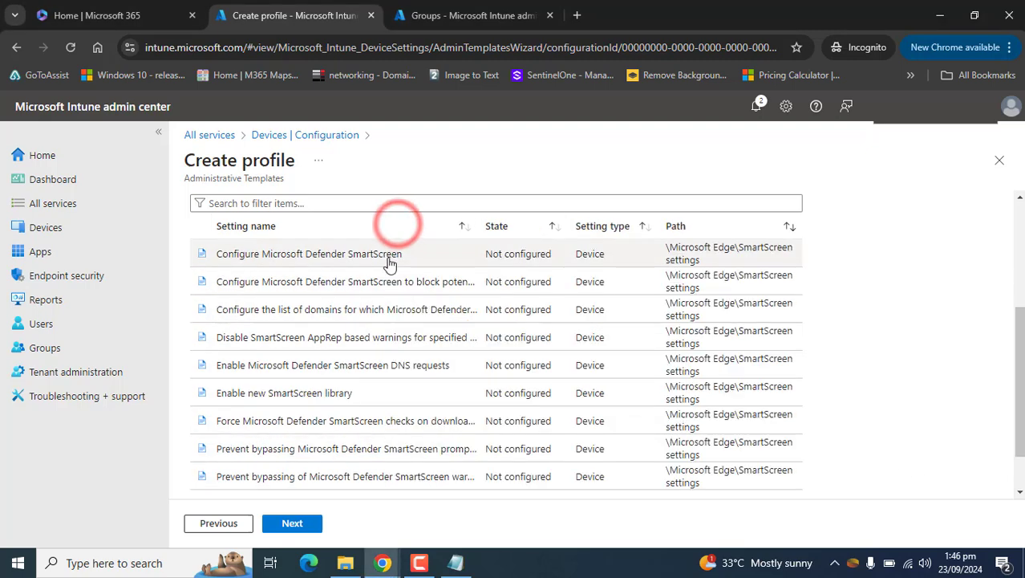
{"action": "left_click", "coordinate": [344, 257]}
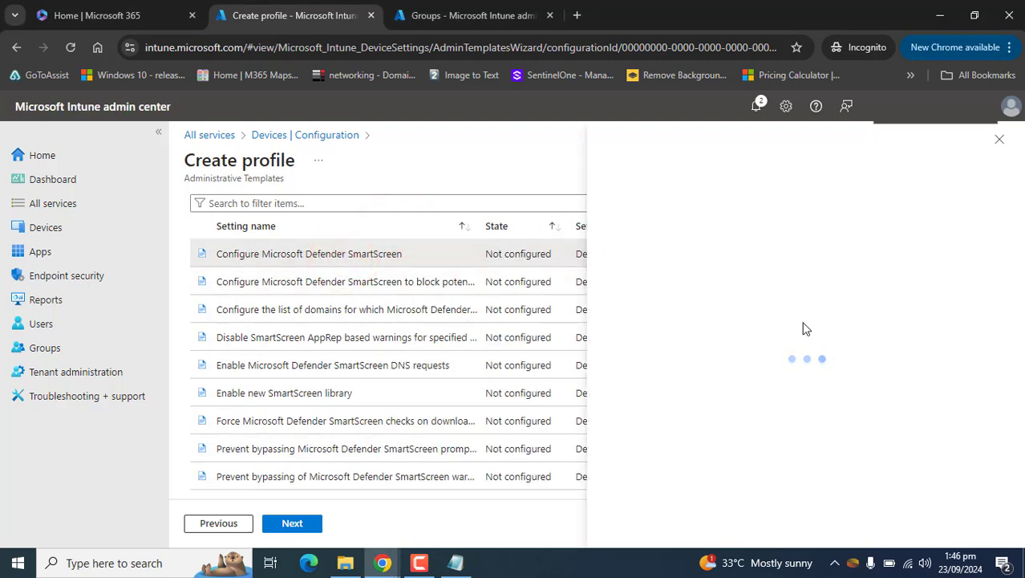
{"action": "left_click", "coordinate": [632, 465]}
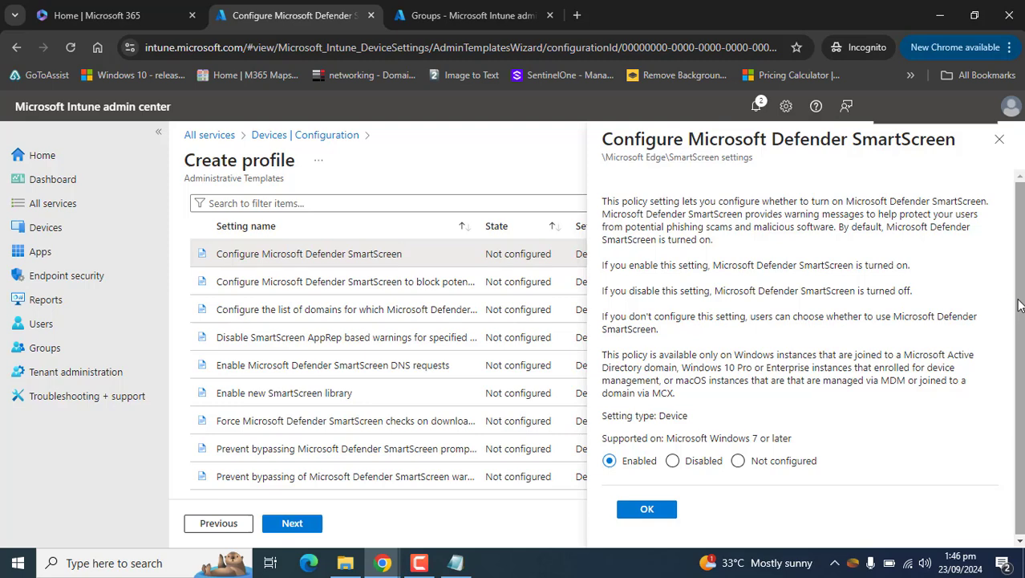
{"action": "left_click", "coordinate": [702, 459]}
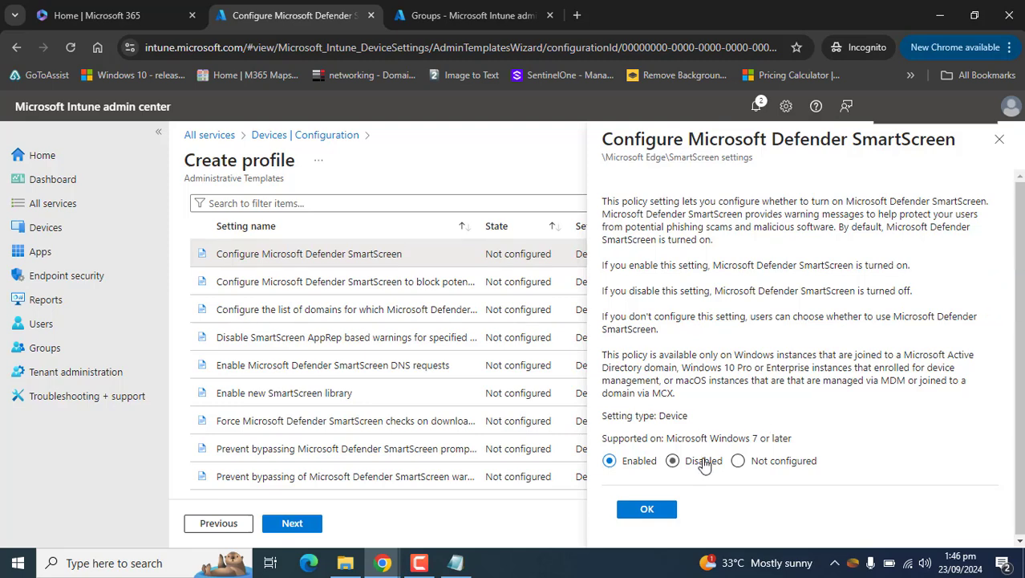
{"action": "left_click", "coordinate": [647, 509]}
{"action": "left_click", "coordinate": [479, 228]}
{"action": "left_click_drag", "start_coordinate": [585, 237], "coordinate": [585, 234]}
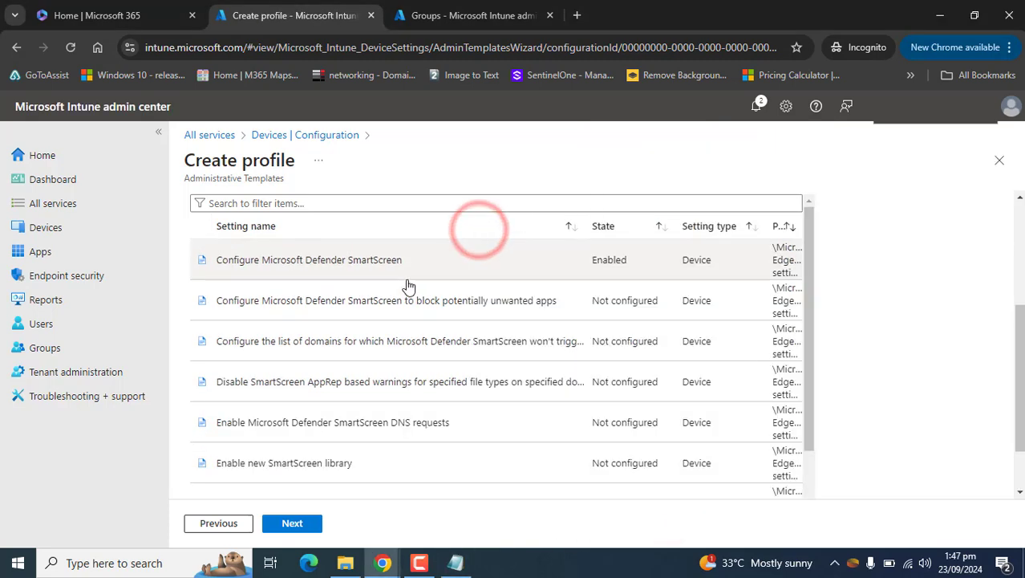
- Set Configure Microsoft Defender SmartScreen to block potentially unwanted apps to Enabled
{"action": "left_click", "coordinate": [366, 311]}
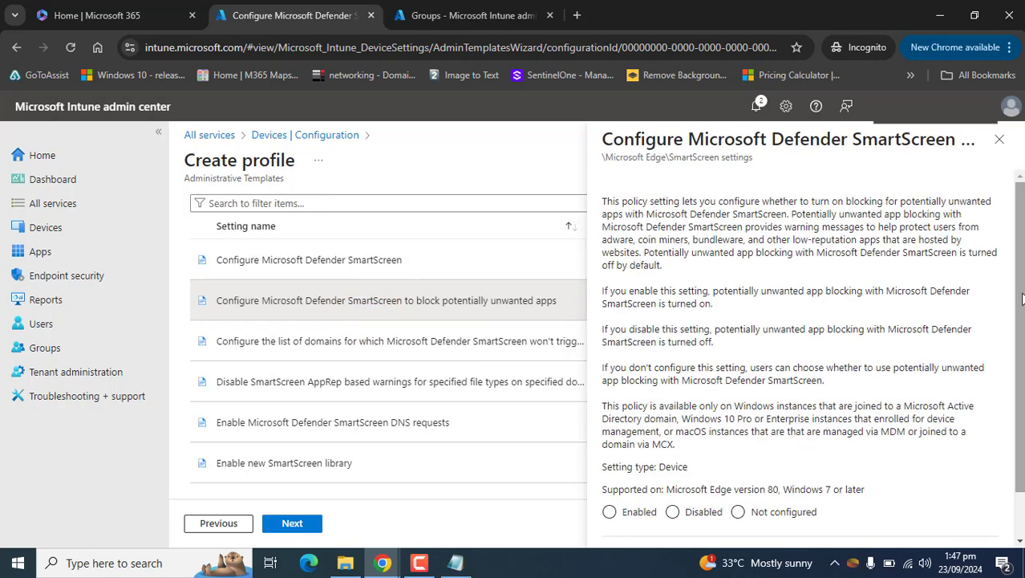
{"action": "left_click_drag", "start_coordinate": [1019, 293], "coordinate": [1018, 337]}
{"action": "left_click", "coordinate": [625, 460]}
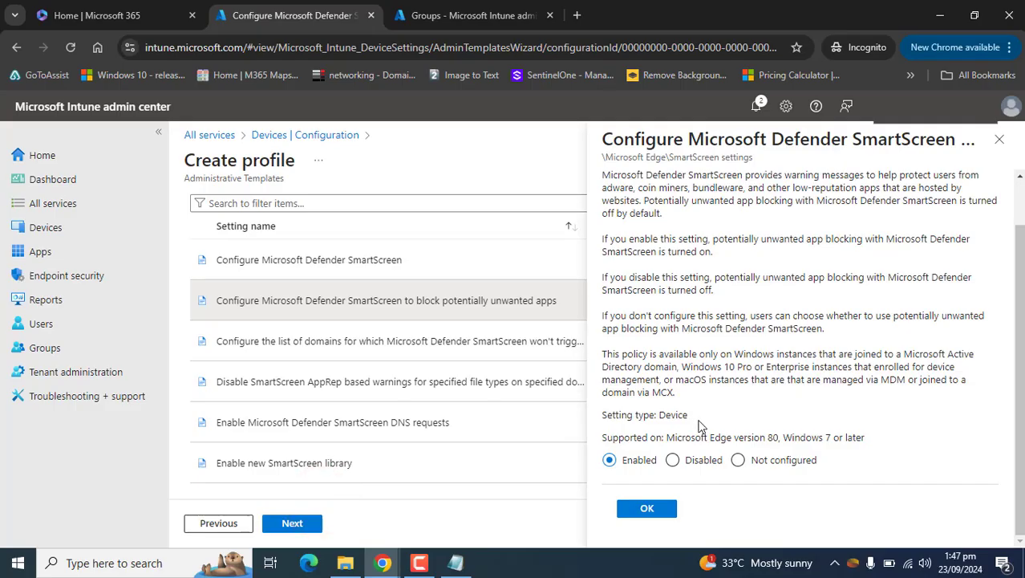
{"action": "left_click", "coordinate": [647, 508]}
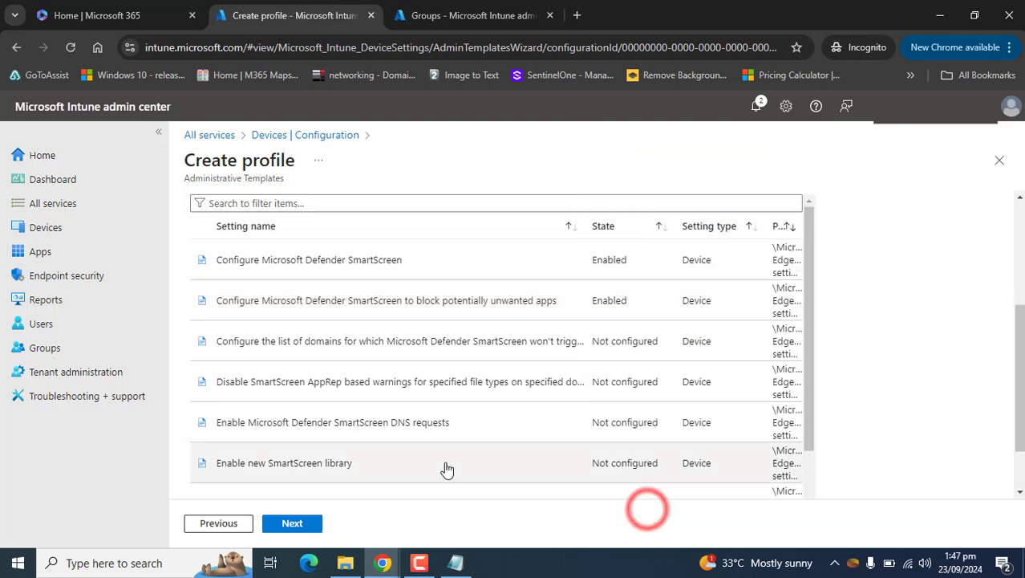
{"action": "left_click", "coordinate": [419, 562]}
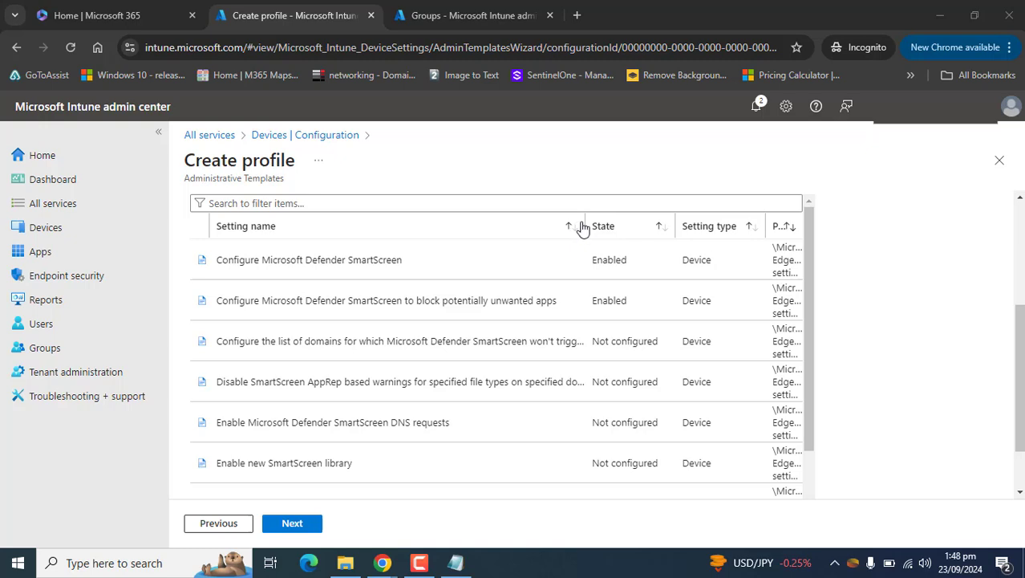
- Widen the setting name column and set Enable Microsoft Defender SmartScreen DNS requests to Enabled
{"action": "left_click_drag", "start_coordinate": [584, 225], "coordinate": [682, 229]}
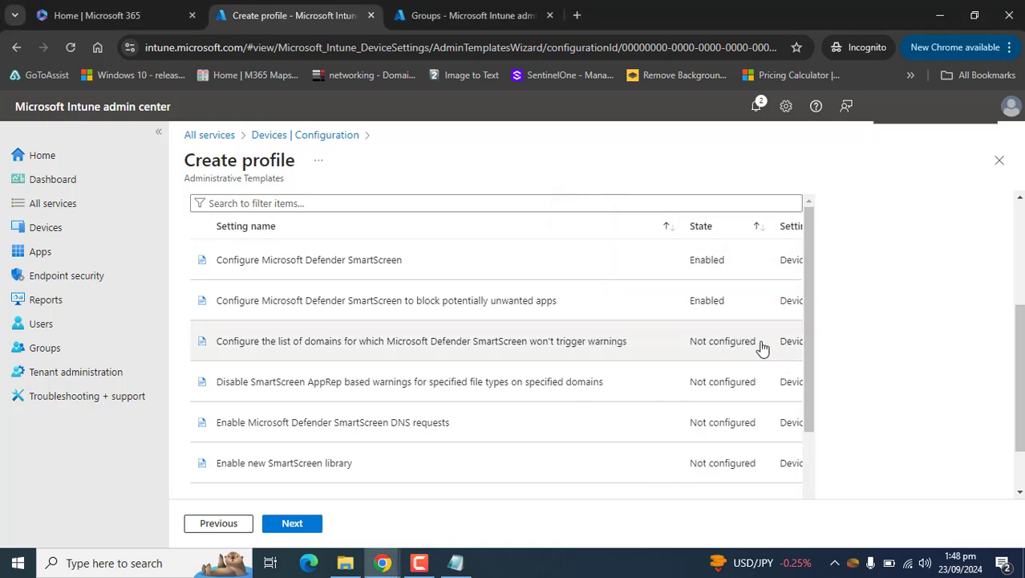
{"action": "left_click", "coordinate": [258, 425]}
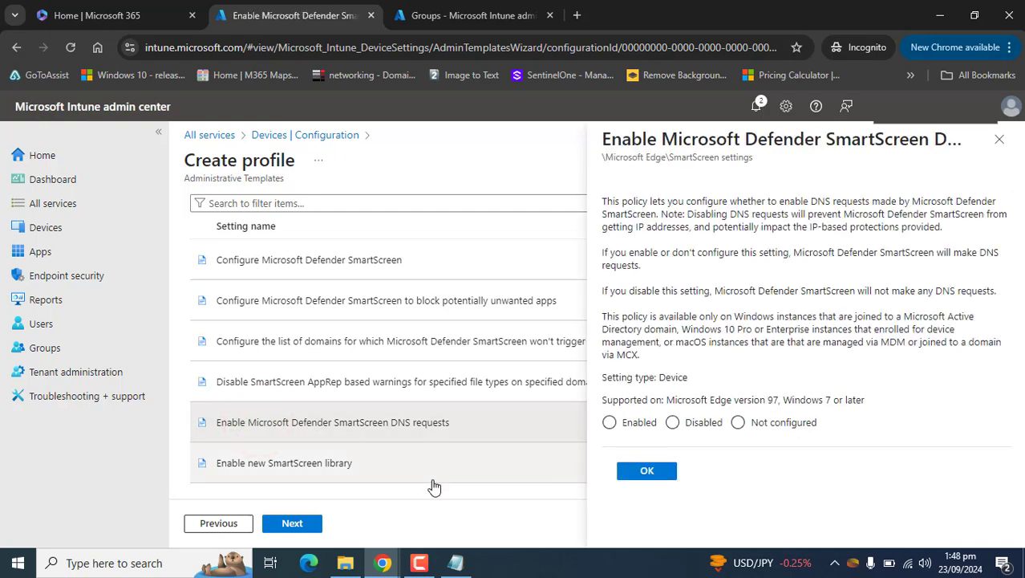
{"action": "left_click", "coordinate": [634, 425]}
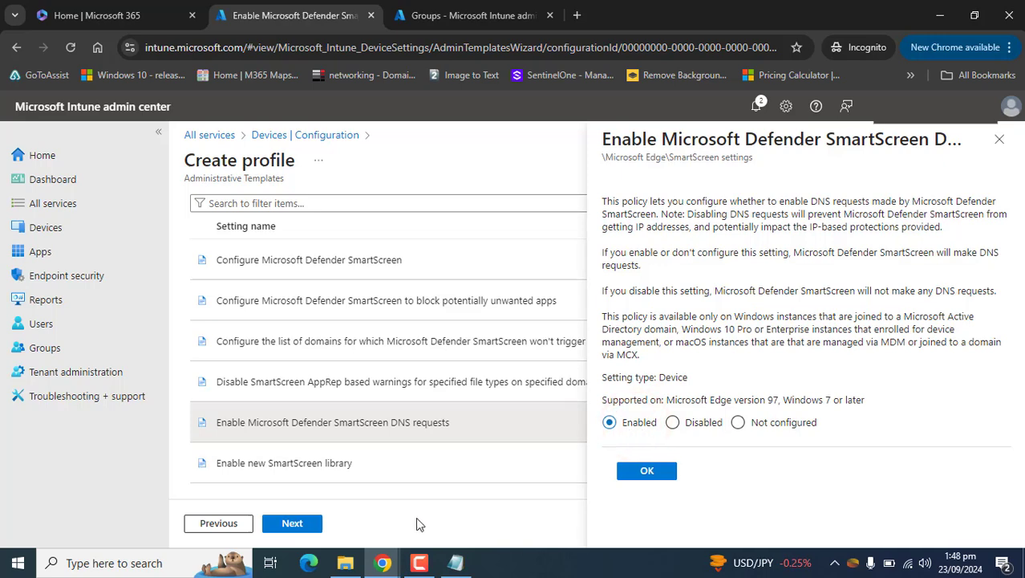
{"action": "left_click", "coordinate": [360, 506]}
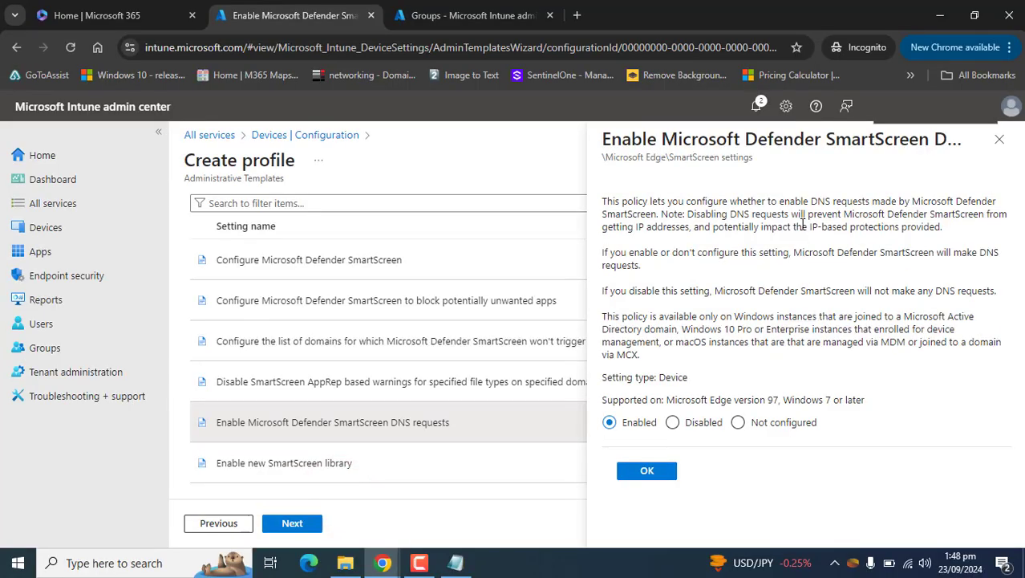
{"action": "left_click_drag", "start_coordinate": [804, 224], "coordinate": [941, 227]}
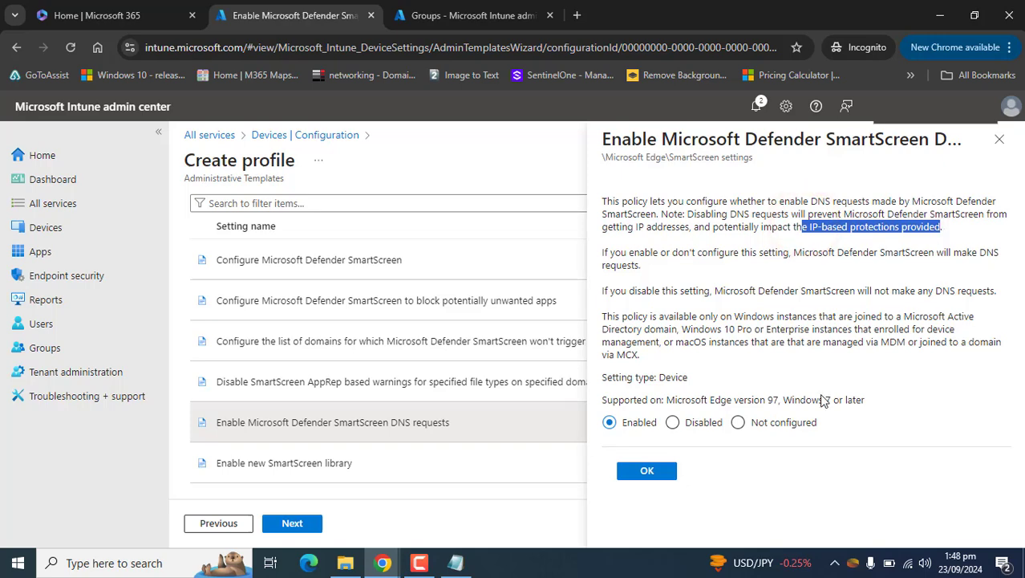
{"action": "left_click", "coordinate": [659, 470]}
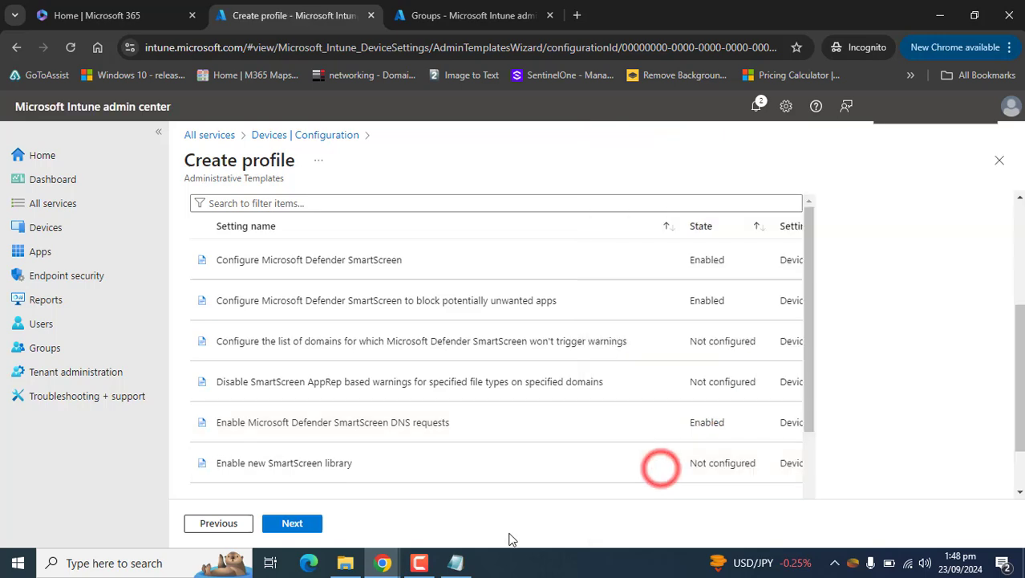
- Set Enable new SmartScreen library to Enabled in the Microsoft Edge SmartScreen settings
{"action": "left_click", "coordinate": [293, 463]}
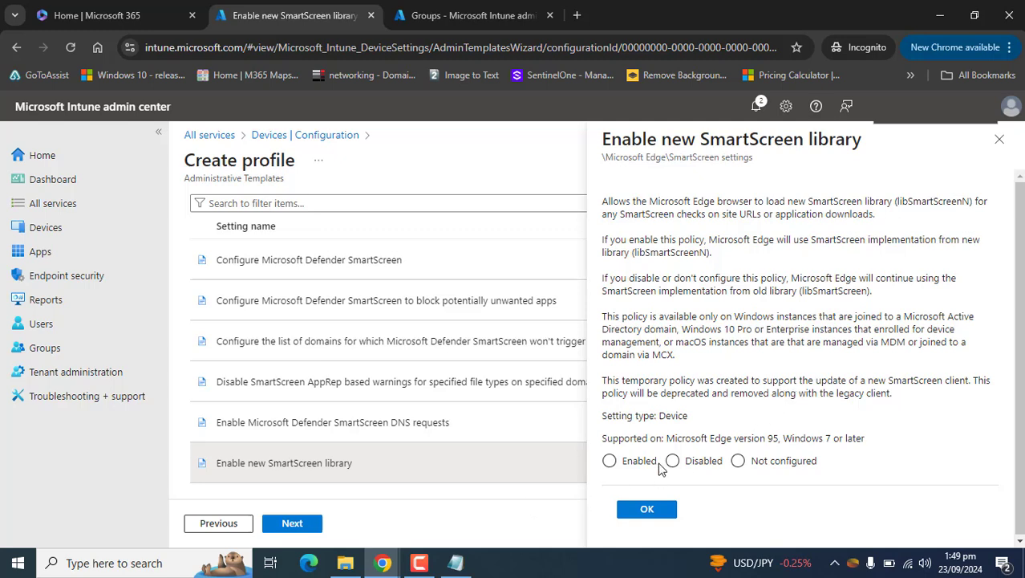
{"action": "left_click", "coordinate": [610, 460]}
{"action": "left_click", "coordinate": [647, 508]}
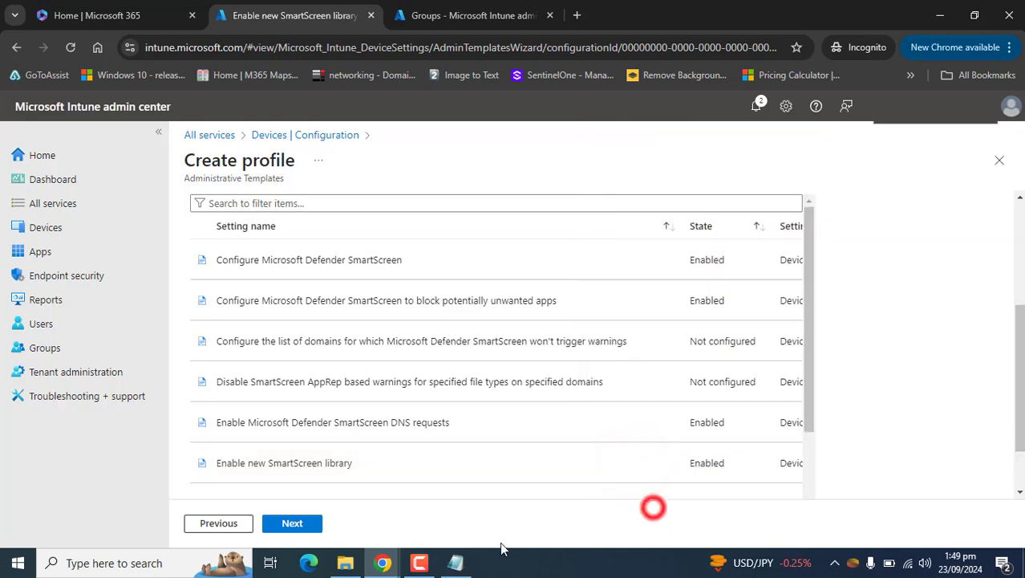
- Set Force Microsoft Defender SmartScreen checks on downloads from trusted sources to Enabled
{"action": "scroll", "coordinate": [481, 360], "scroll_direction": "down", "scroll_amount": 3}
{"action": "left_click", "coordinate": [393, 316]}
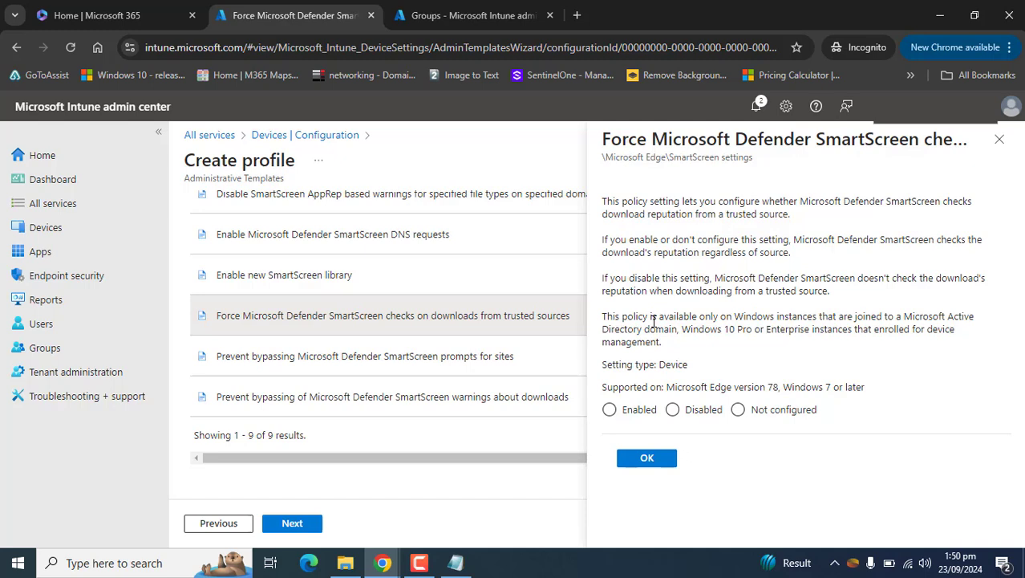
{"action": "left_click", "coordinate": [623, 409]}
{"action": "left_click", "coordinate": [648, 460]}
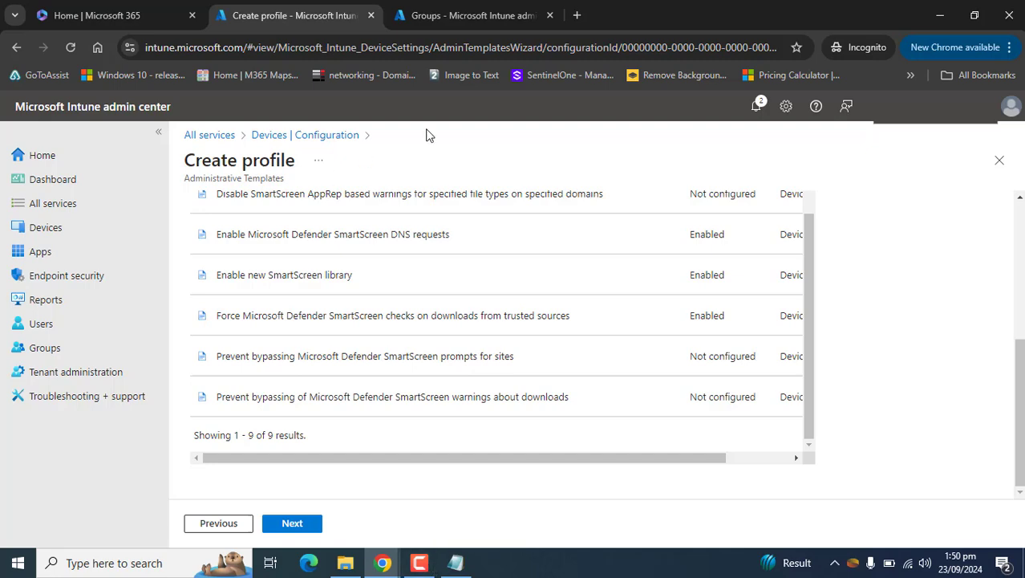
- Set Prevent bypassing Microsoft Defender SmartScreen prompts for sites to Enabled
{"action": "scroll", "coordinate": [816, 278], "scroll_direction": "up", "scroll_amount": 1}
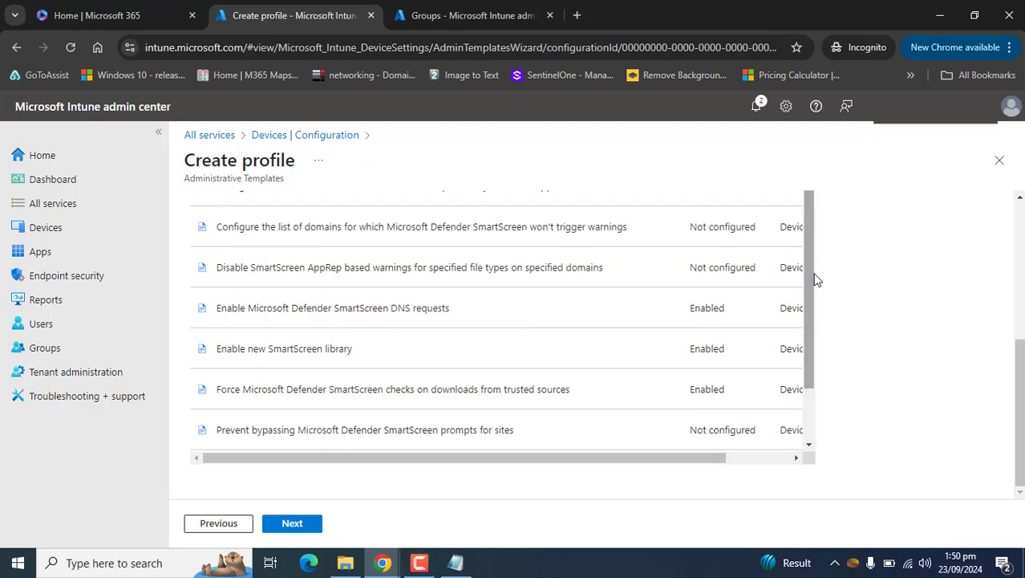
{"action": "left_click_drag", "start_coordinate": [636, 458], "coordinate": [431, 487]}
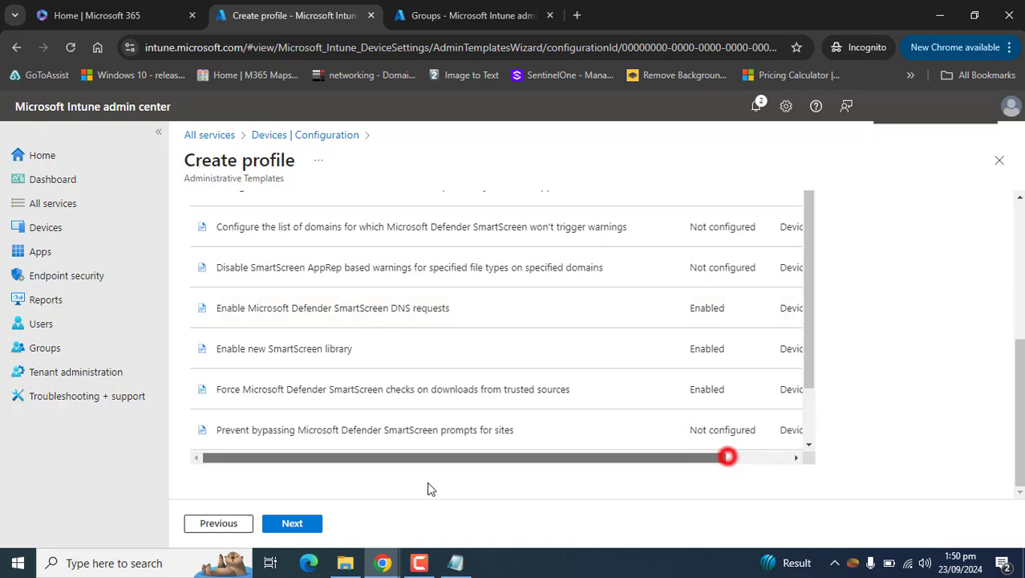
{"action": "left_click", "coordinate": [418, 563]}
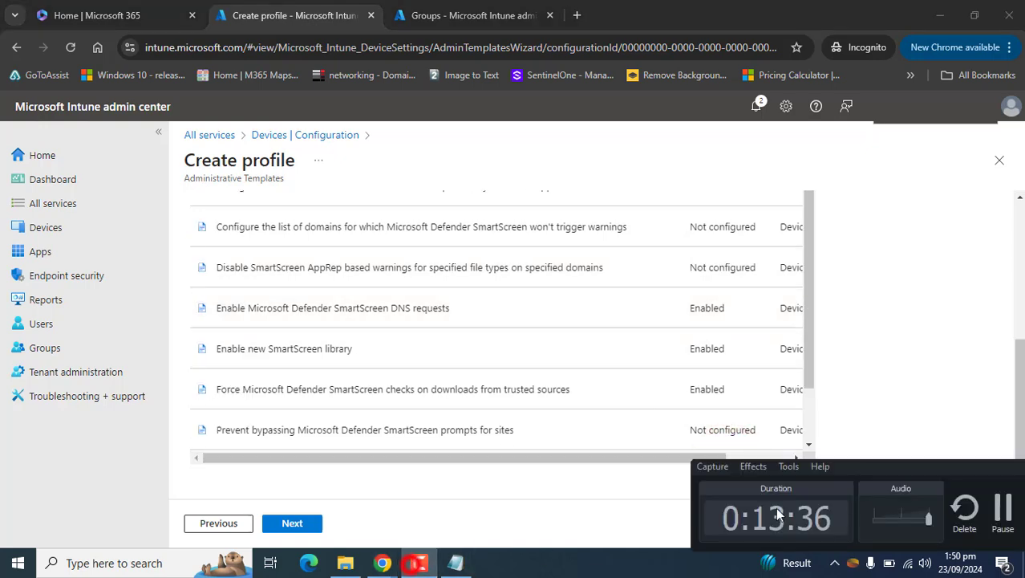
{"action": "left_click", "coordinate": [288, 436]}
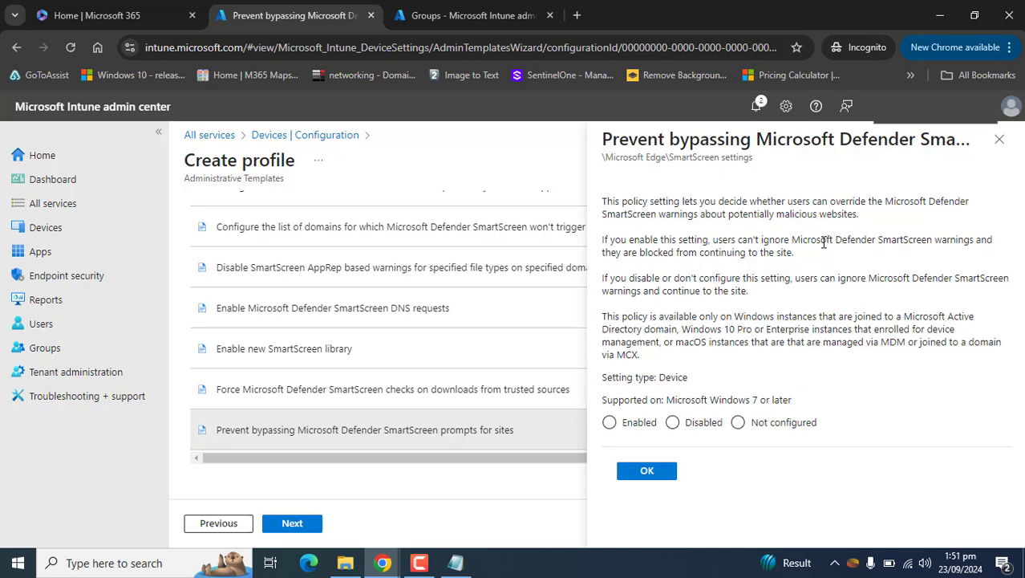
{"action": "left_click", "coordinate": [634, 425]}
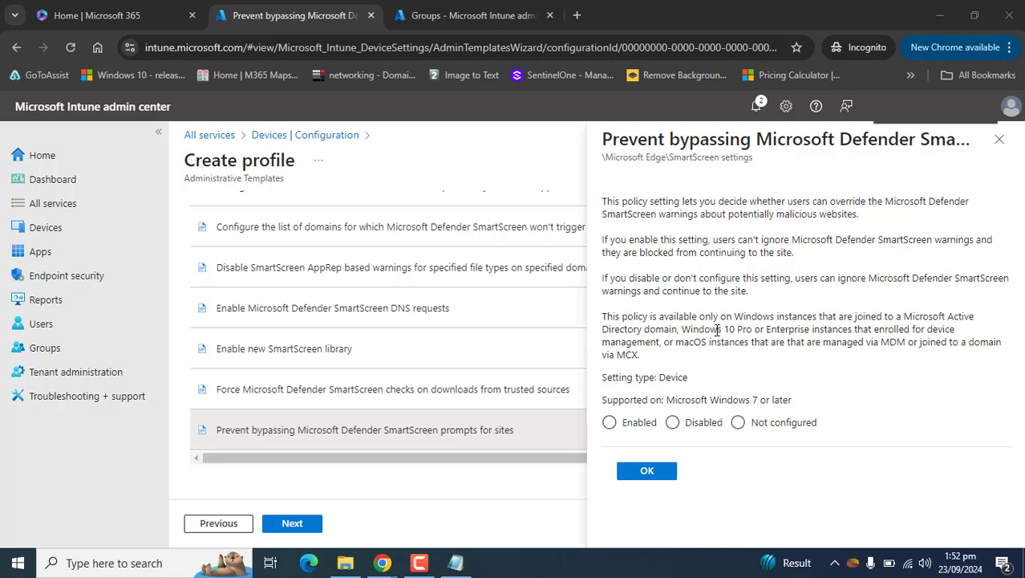
{"action": "left_click", "coordinate": [609, 423]}
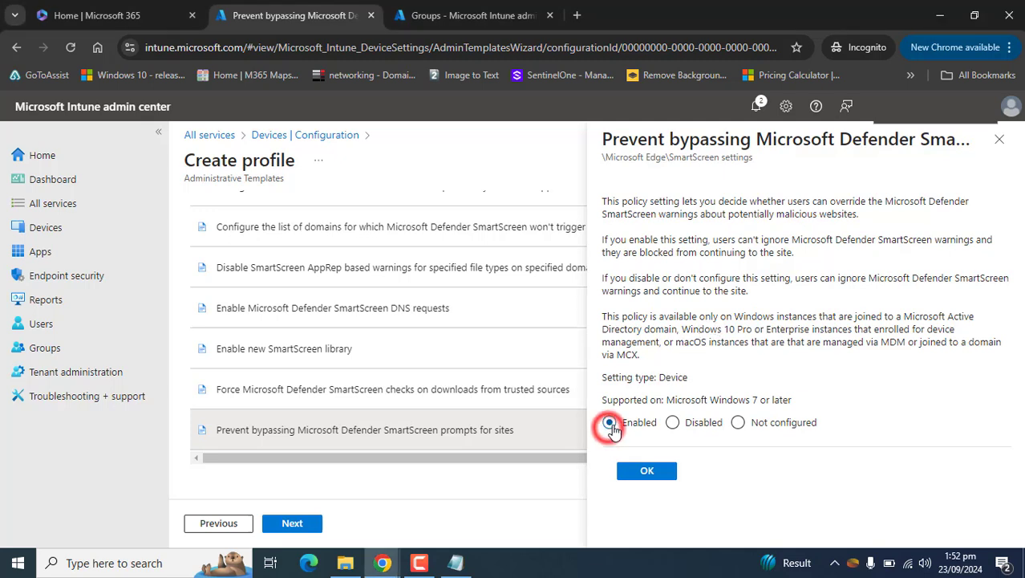
{"action": "left_click", "coordinate": [647, 470]}
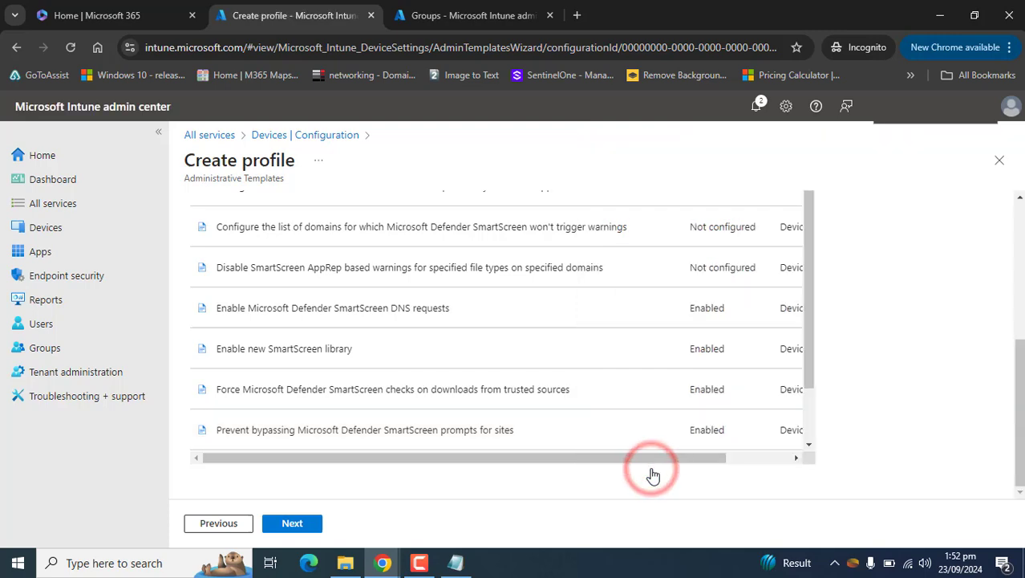
- Set Prevent bypassing of Microsoft Defender SmartScreen warnings about downloads to Enabled
{"action": "scroll", "coordinate": [440, 417], "scroll_direction": "down", "scroll_amount": 1}
{"action": "left_click", "coordinate": [438, 401]}
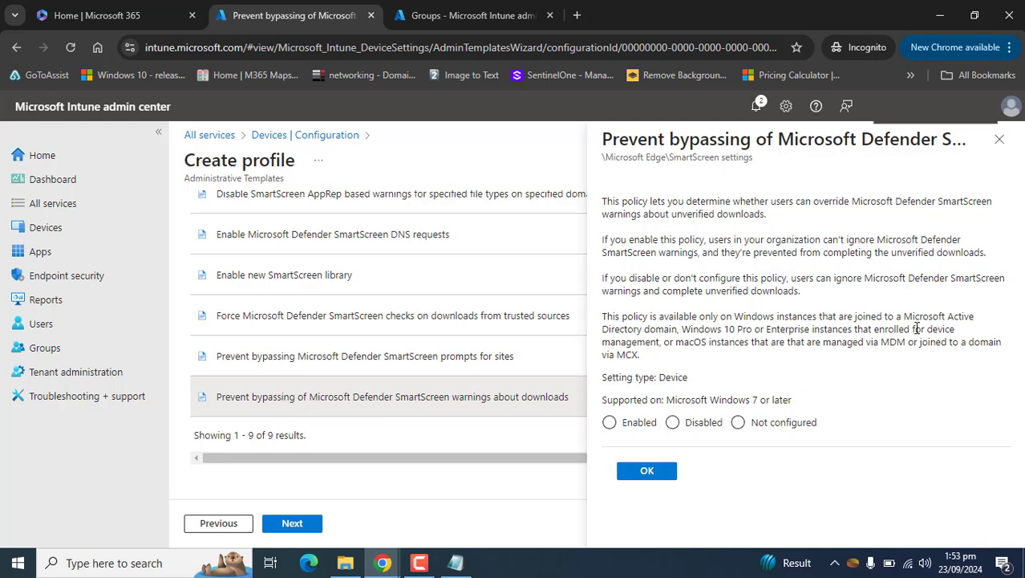
{"action": "left_click", "coordinate": [611, 424]}
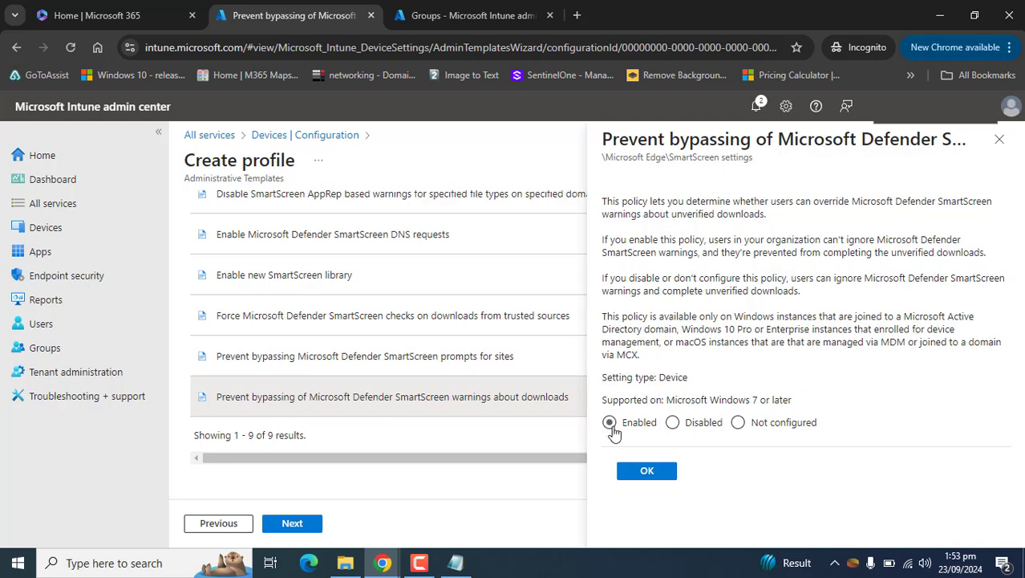
{"action": "left_click", "coordinate": [647, 470]}
{"action": "left_click", "coordinate": [419, 562]}
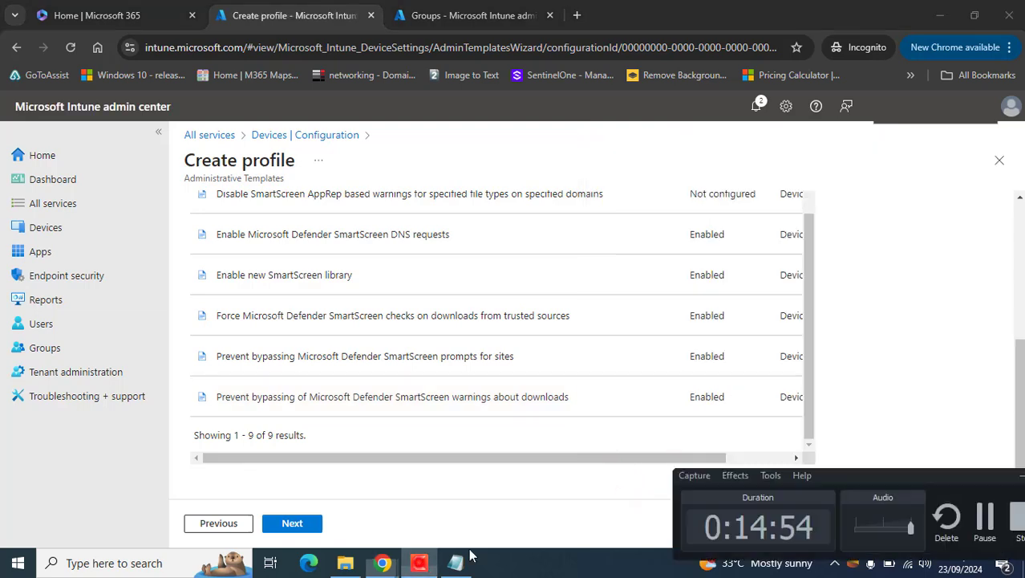
- Try Enabled for the list of domains that won't trigger SmartScreen warnings, review its description and example values, and discard the edits
{"action": "scroll", "coordinate": [440, 393], "scroll_direction": "up", "scroll_amount": 2}
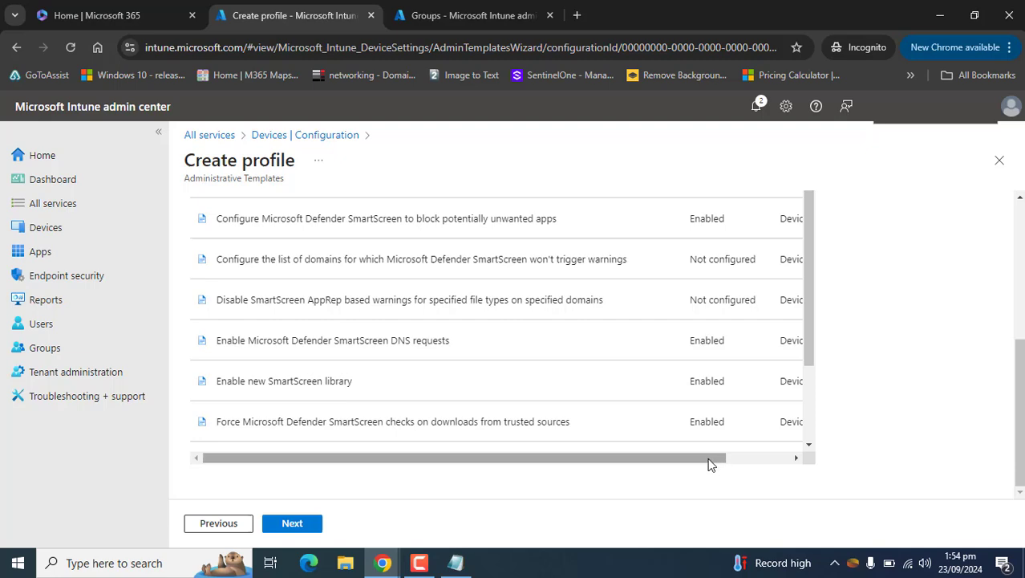
{"action": "left_click", "coordinate": [566, 259]}
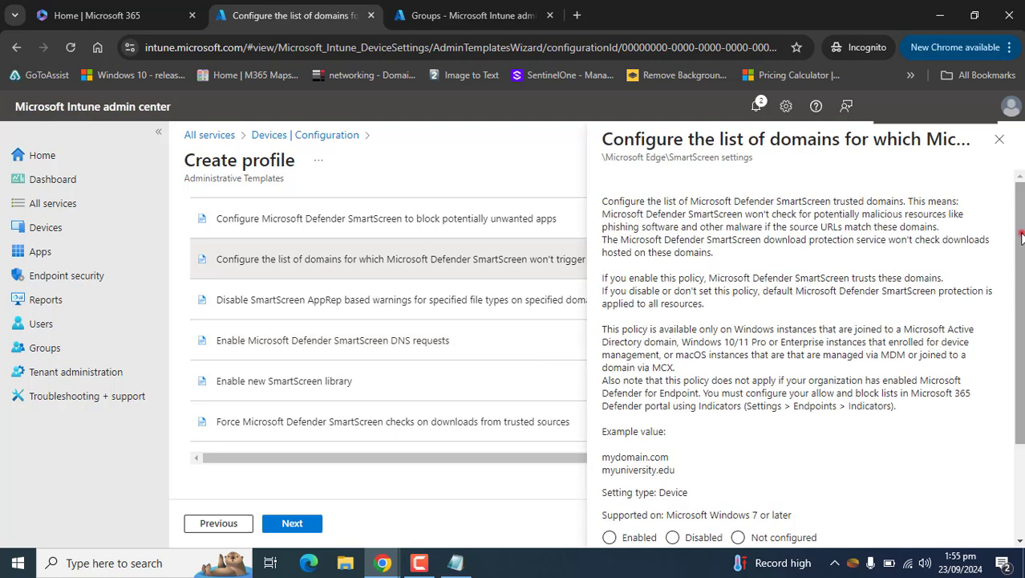
{"action": "scroll", "coordinate": [1014, 237], "scroll_direction": "down", "scroll_amount": 1}
{"action": "scroll", "coordinate": [1015, 262], "scroll_direction": "down", "scroll_amount": 1}
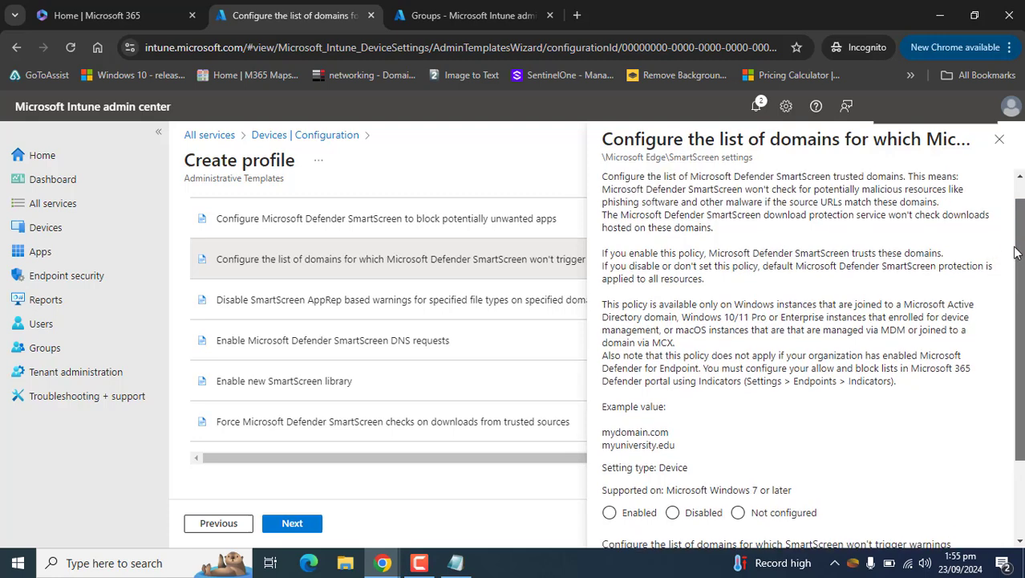
{"action": "left_click", "coordinate": [634, 462]}
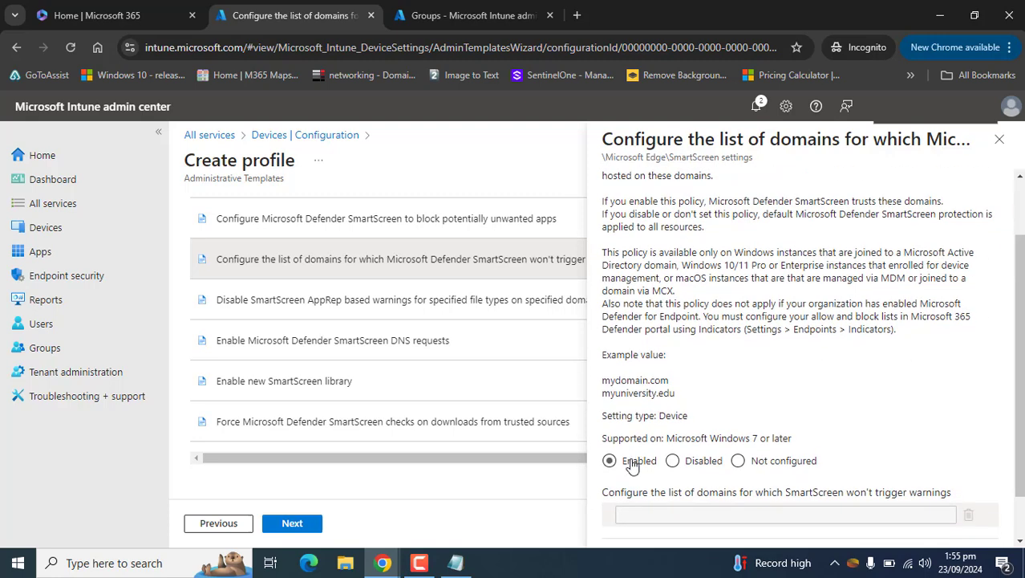
{"action": "left_click", "coordinate": [679, 511]}
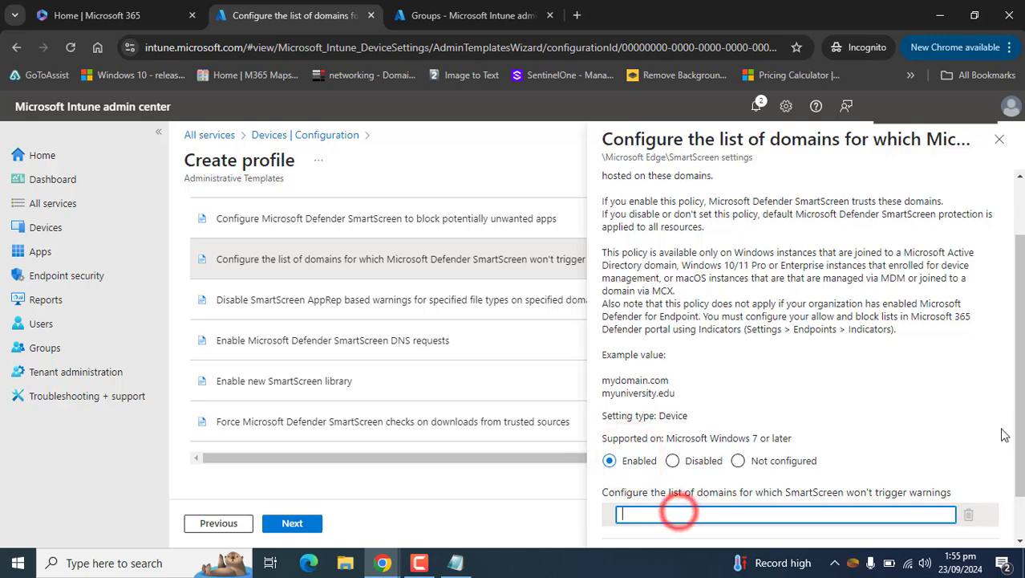
{"action": "scroll", "coordinate": [1020, 417], "scroll_direction": "up", "scroll_amount": 2}
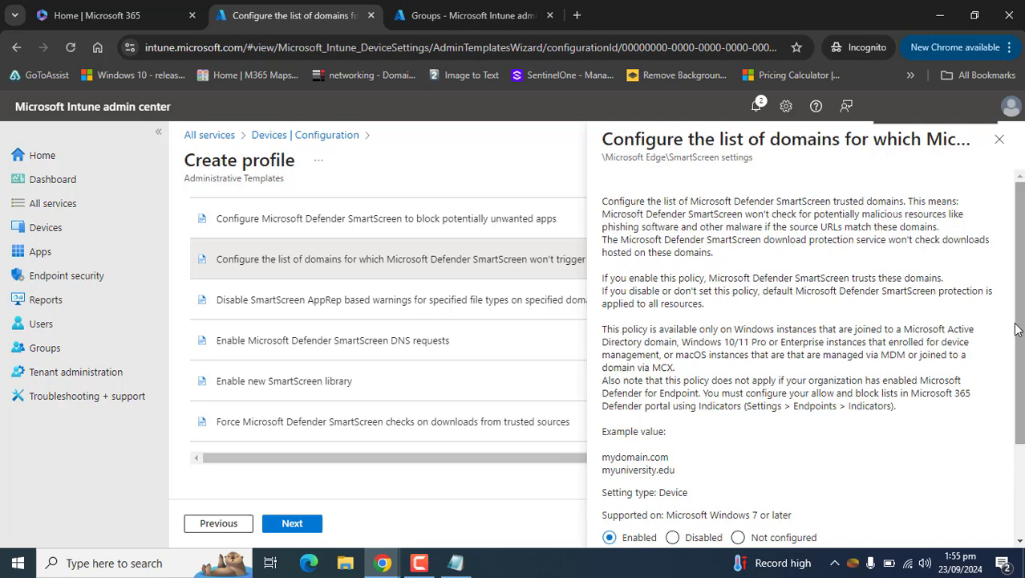
{"action": "left_click_drag", "start_coordinate": [1019, 336], "coordinate": [1014, 384]}
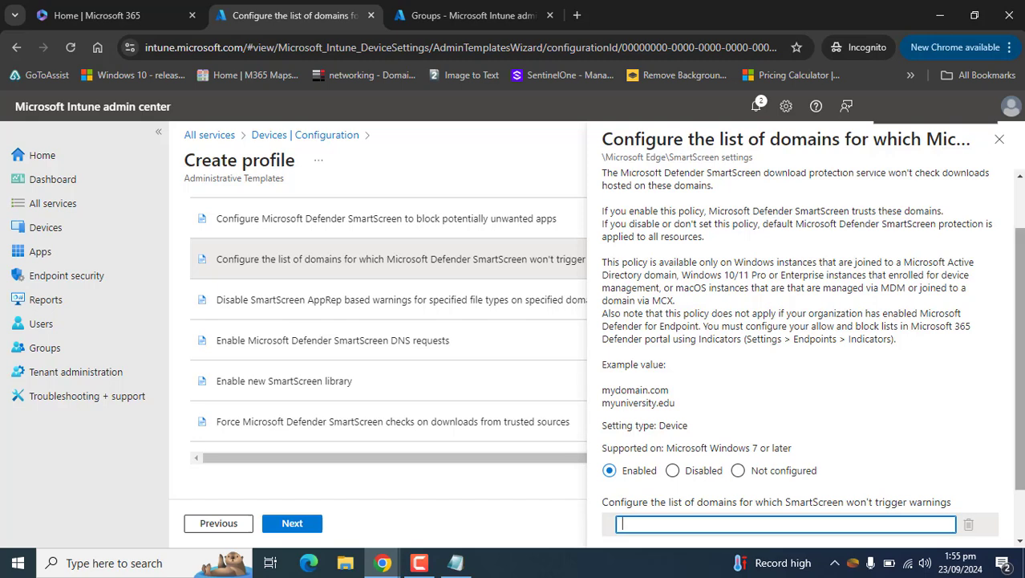
{"action": "scroll", "coordinate": [1022, 345], "scroll_direction": "down", "scroll_amount": 2}
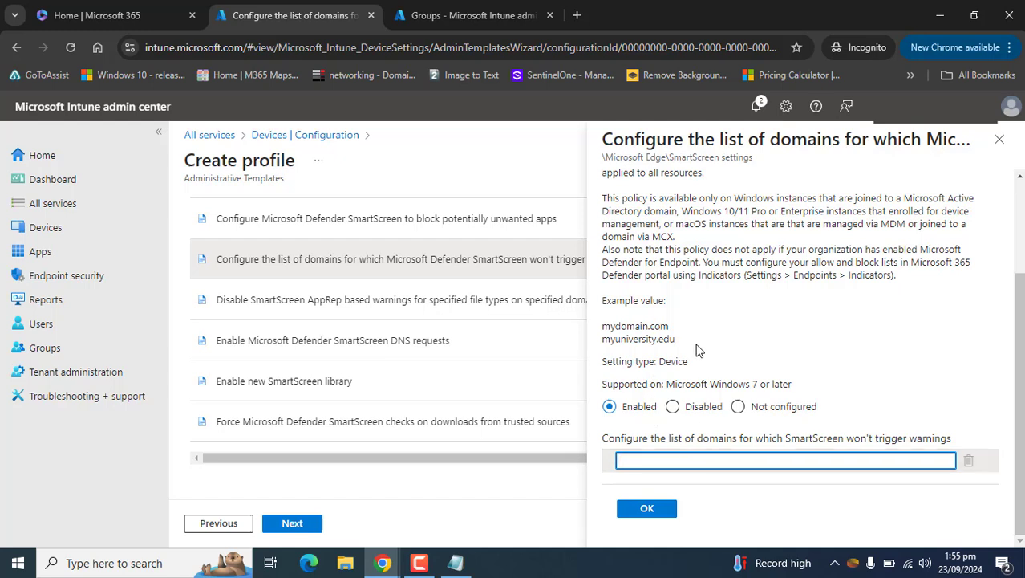
{"action": "mouse_move", "coordinate": [682, 341]}
{"action": "left_mouse_down"}
{"action": "mouse_move", "coordinate": [608, 323]}
{"action": "mouse_move", "coordinate": [596, 297]}
{"action": "left_mouse_up"}
{"action": "left_click", "coordinate": [727, 461]}
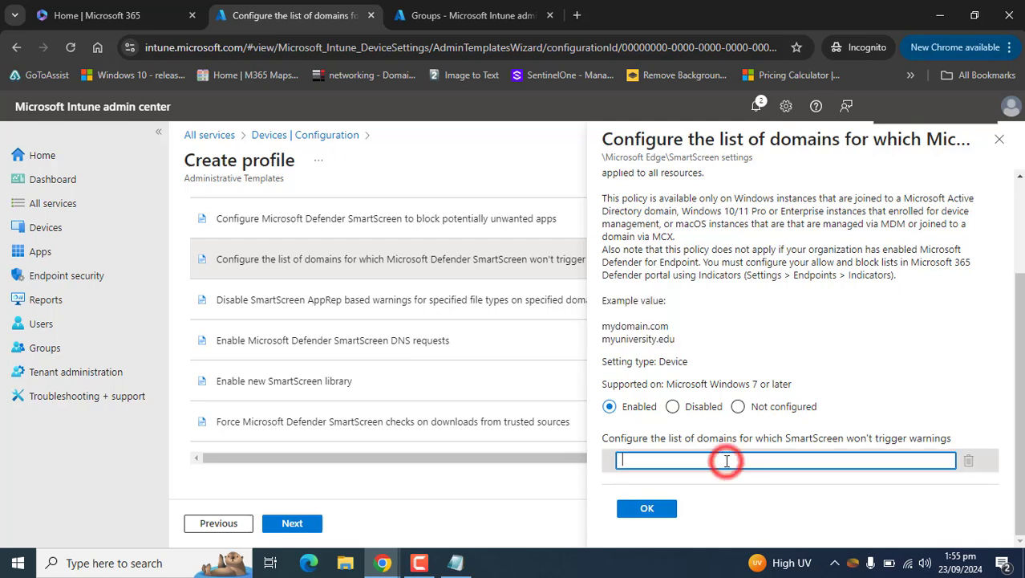
{"action": "left_click", "coordinate": [999, 139]}
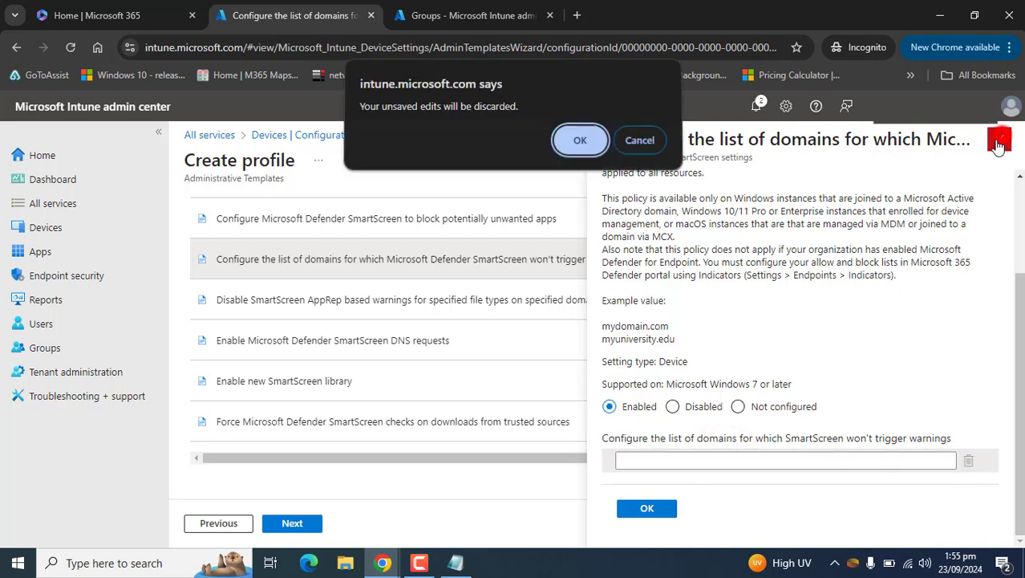
{"action": "left_click", "coordinate": [581, 144]}
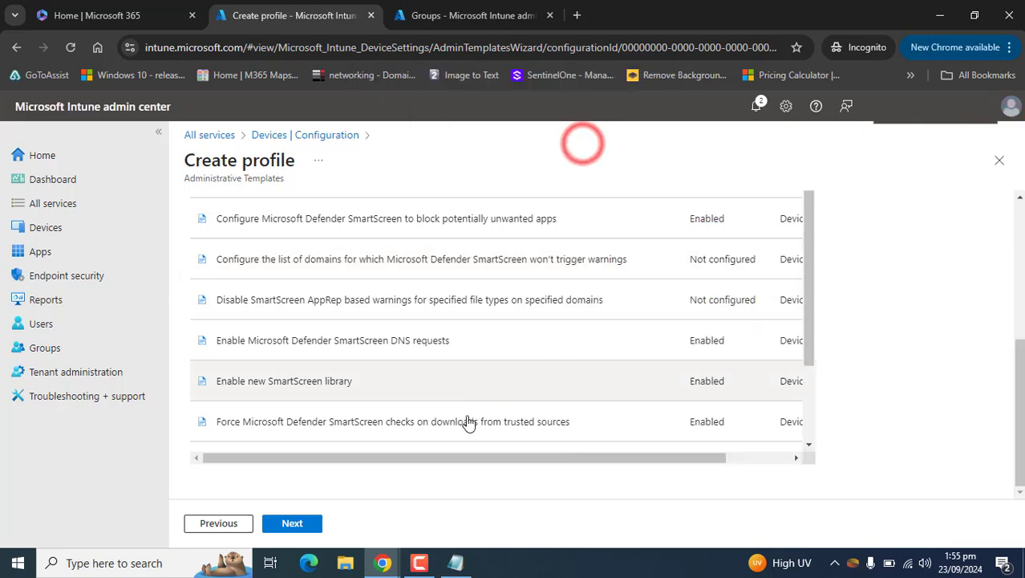
- Review the configured SmartScreen settings, keep the Default scope tag, and continue the profile to Assignments
{"action": "scroll", "coordinate": [798, 399], "scroll_direction": "down", "scroll_amount": 2}
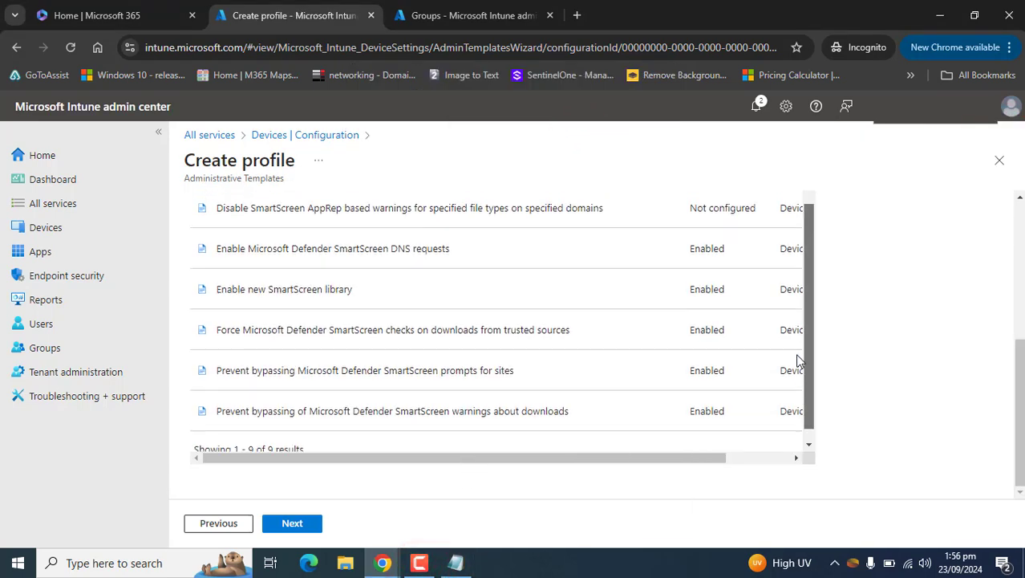
{"action": "scroll", "coordinate": [796, 359], "scroll_direction": "up", "scroll_amount": 3}
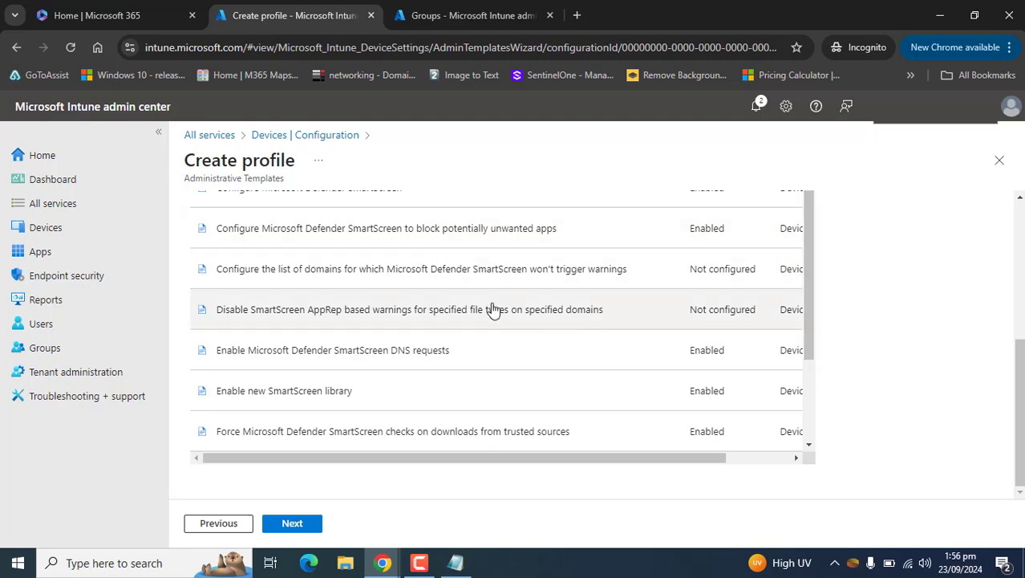
{"action": "scroll", "coordinate": [788, 434], "scroll_direction": "down", "scroll_amount": 3}
{"action": "mouse_move", "coordinate": [1015, 436]}
{"action": "left_mouse_down"}
{"action": "mouse_move", "coordinate": [1014, 401]}
{"action": "mouse_move", "coordinate": [1009, 437]}
{"action": "left_mouse_up"}
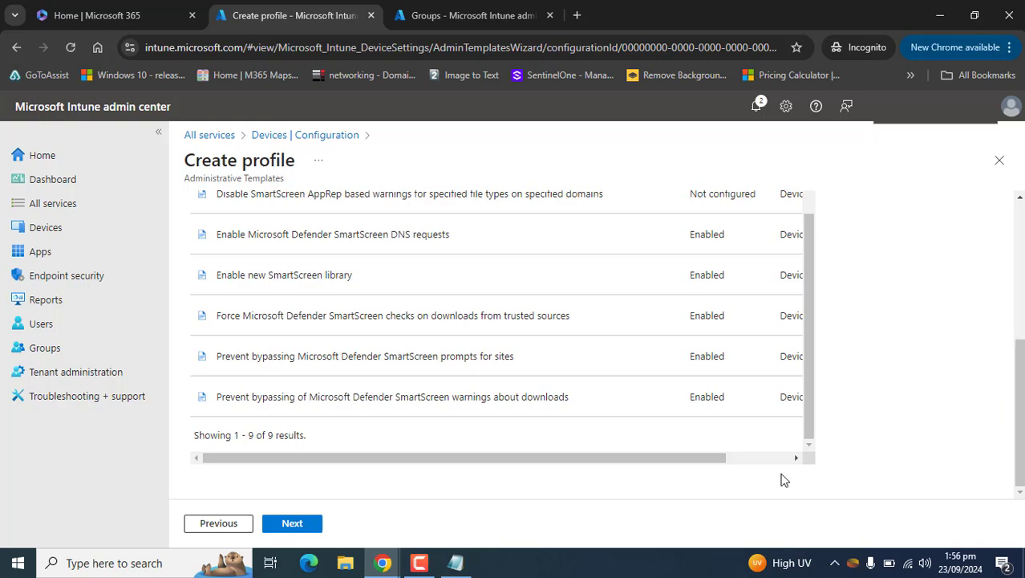
{"action": "left_click_drag", "start_coordinate": [661, 457], "coordinate": [738, 470]}
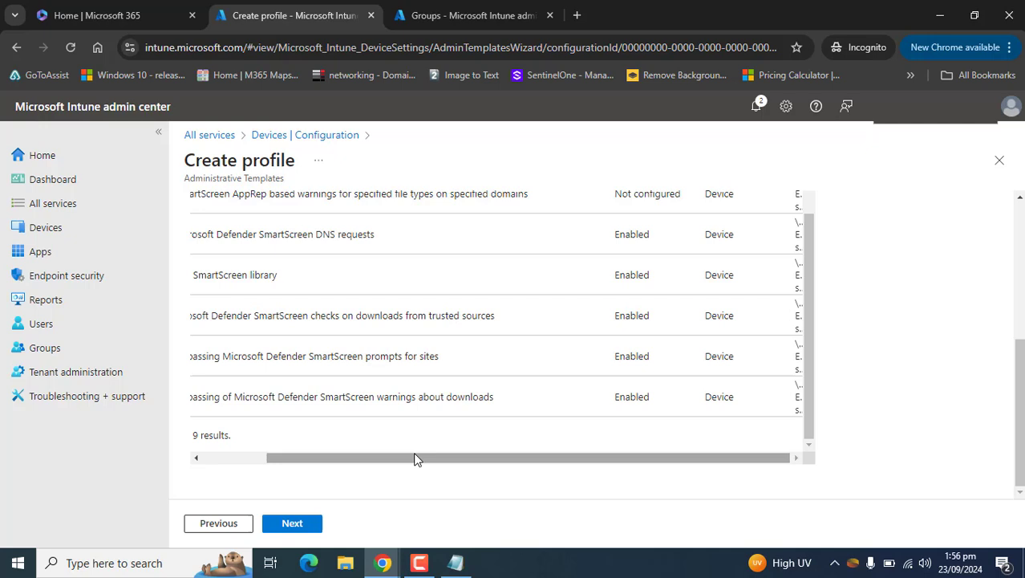
{"action": "left_click_drag", "start_coordinate": [414, 457], "coordinate": [277, 459]}
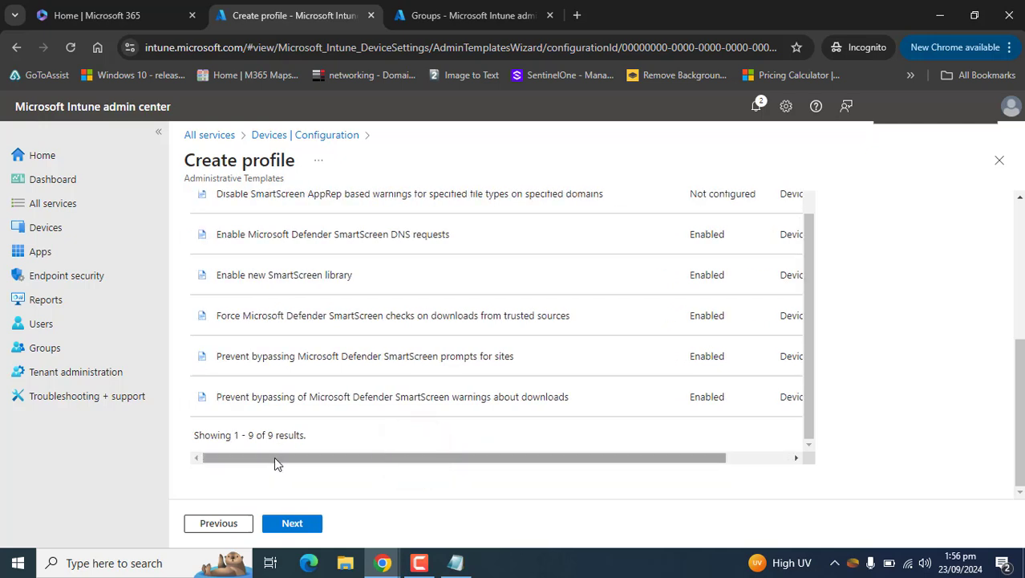
{"action": "left_click", "coordinate": [291, 524]}
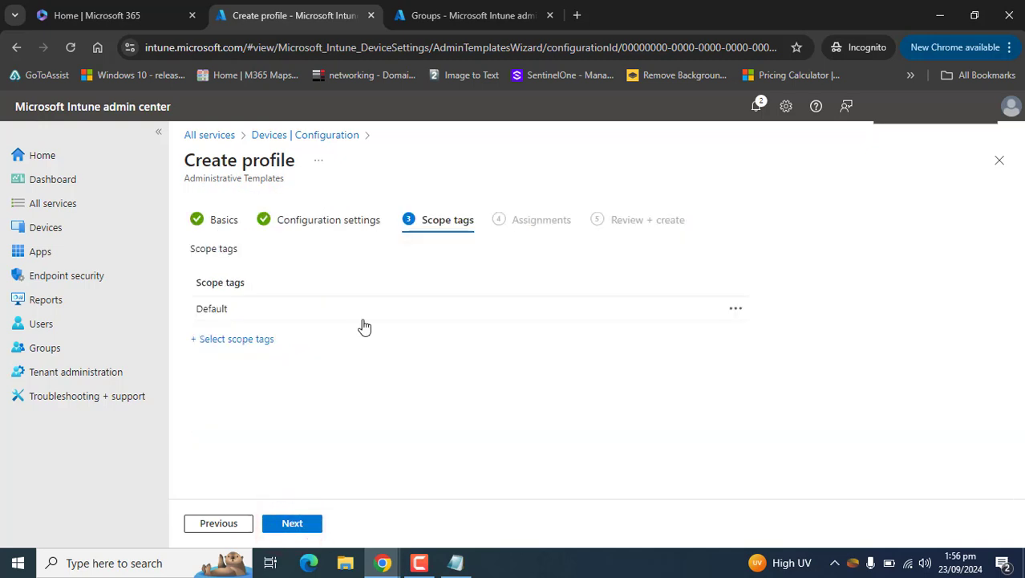
{"action": "left_click", "coordinate": [437, 224]}
{"action": "left_click", "coordinate": [292, 523]}
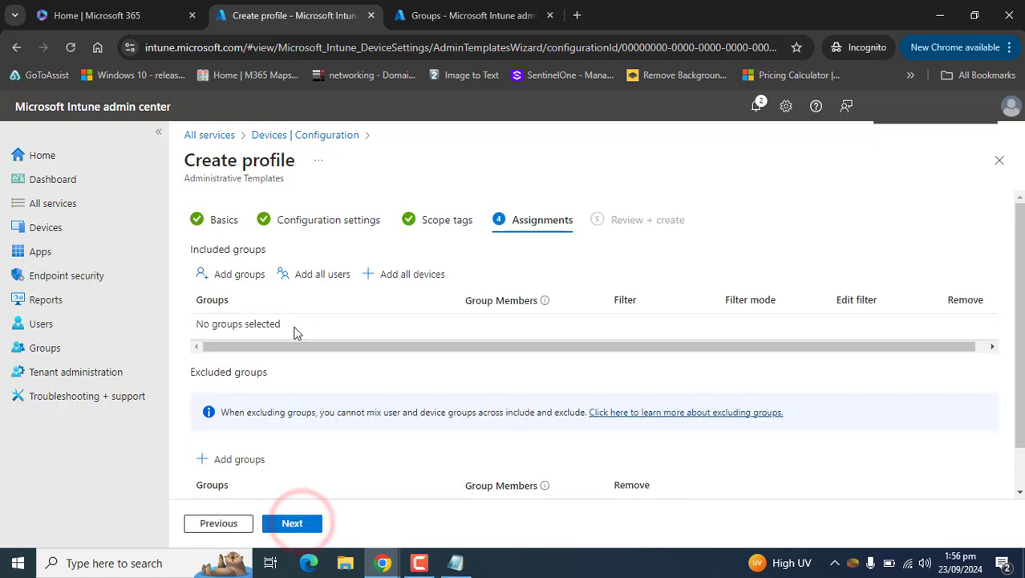
- Add the Smart Screen Security group to the profile's included groups
{"action": "left_click", "coordinate": [238, 274]}
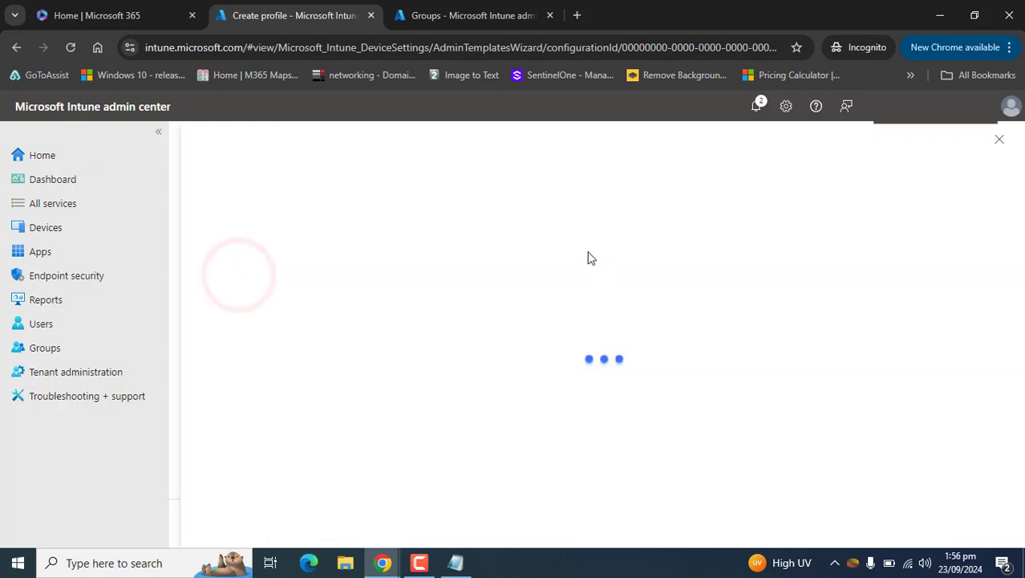
{"action": "left_click", "coordinate": [515, 251]}
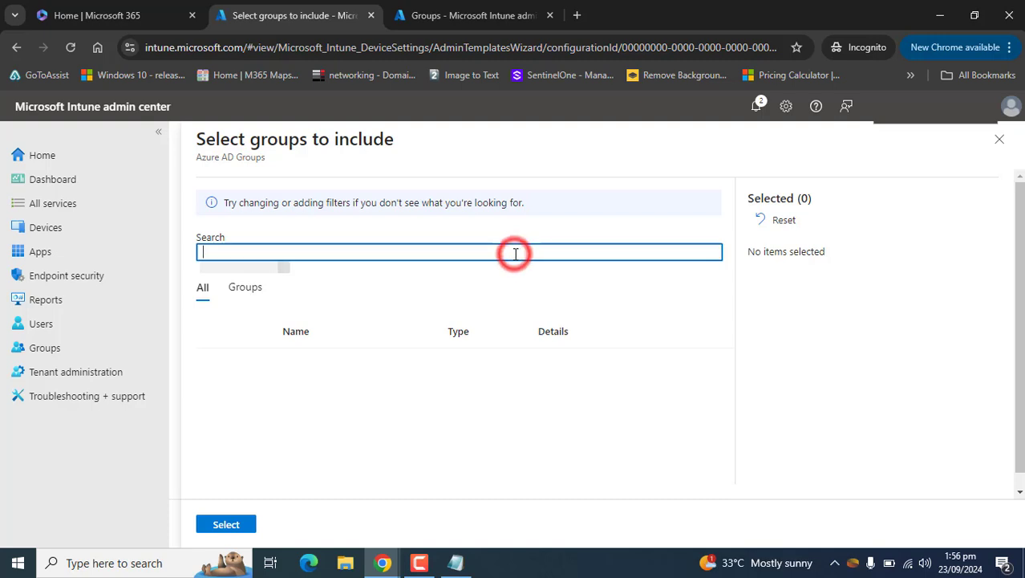
{"action": "type", "text": "smart"}
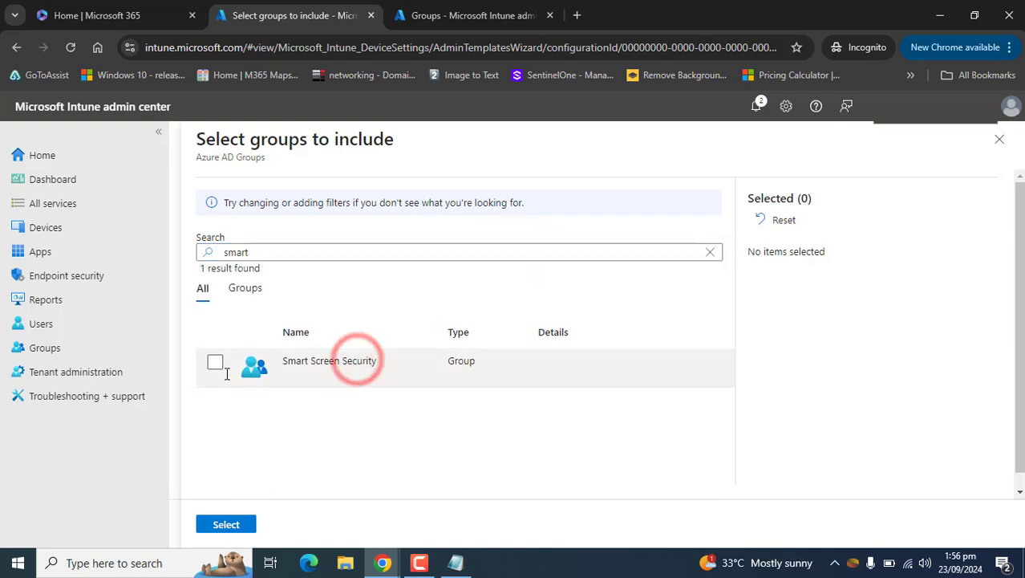
{"action": "left_click", "coordinate": [215, 362]}
{"action": "left_click", "coordinate": [226, 526]}
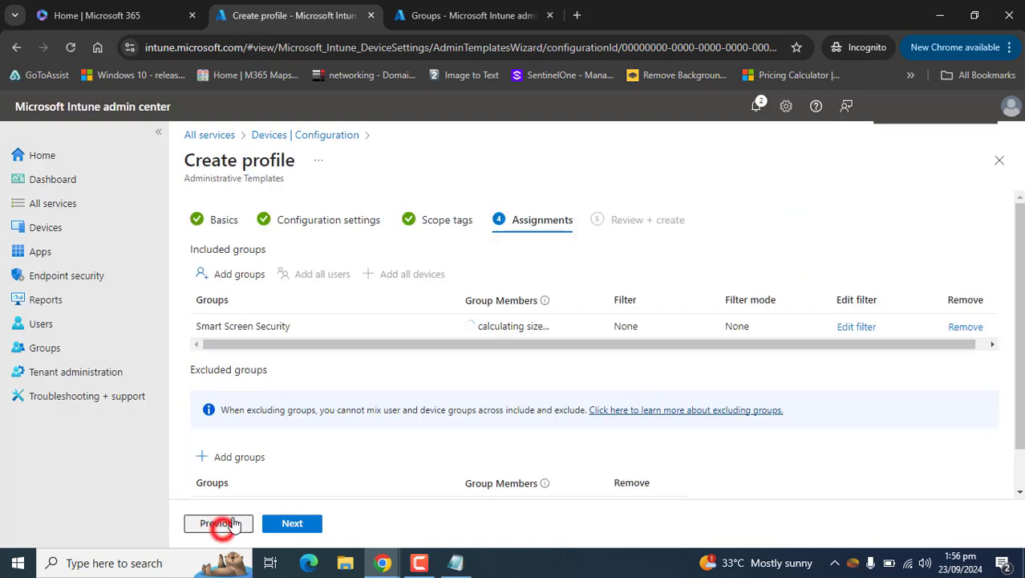
{"action": "scroll", "coordinate": [842, 394], "scroll_direction": "down", "scroll_amount": 1}
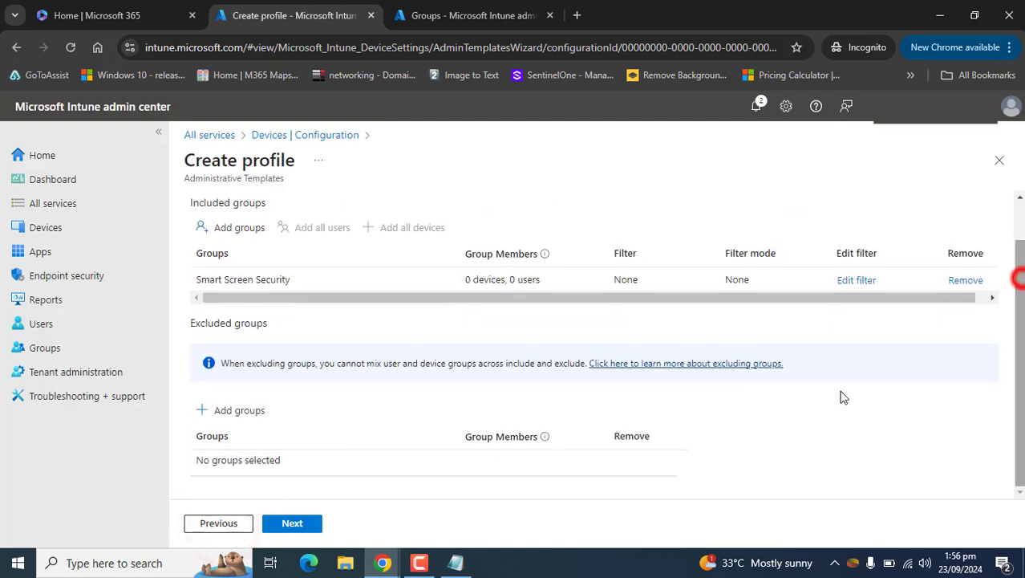
- Review the summary of the Configure Smart Screen for Microsoft Edge profile and create it
{"action": "left_click", "coordinate": [289, 526]}
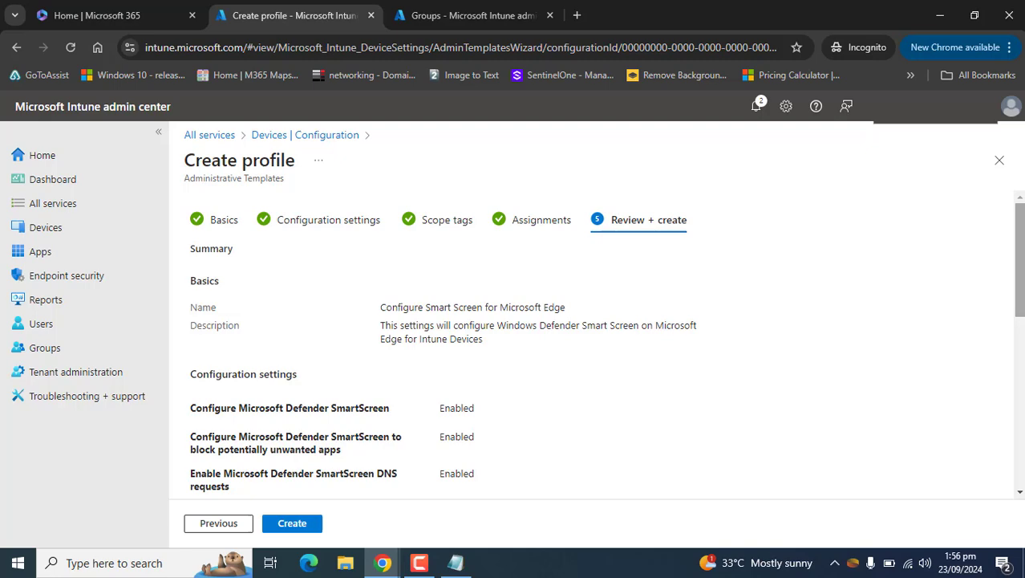
{"action": "left_click_drag", "start_coordinate": [1019, 287], "coordinate": [1017, 517]}
{"action": "left_click_drag", "start_coordinate": [1018, 482], "coordinate": [1016, 352]}
{"action": "scroll", "coordinate": [331, 432], "scroll_direction": "up", "scroll_amount": 3}
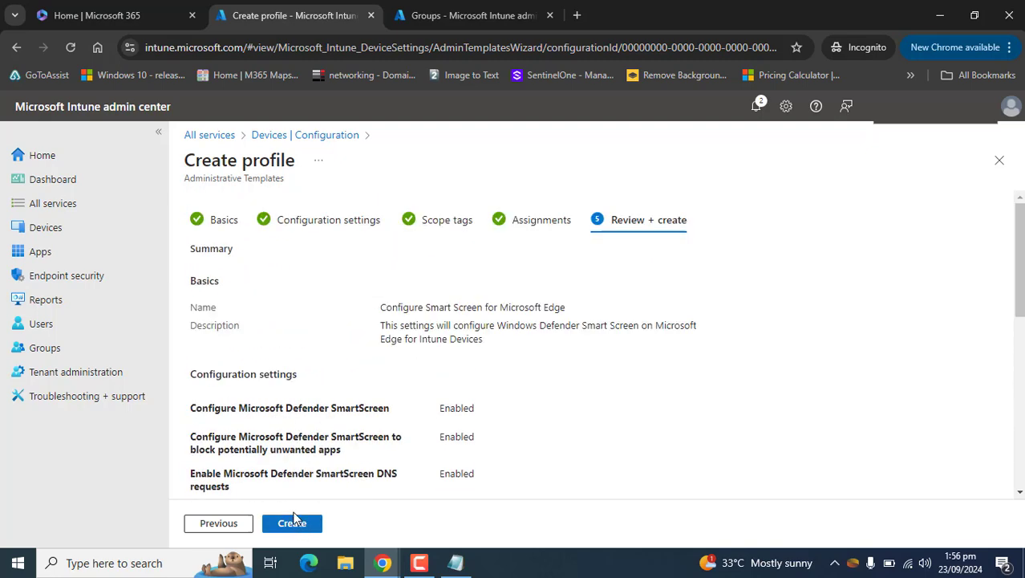
{"action": "left_click", "coordinate": [291, 523]}
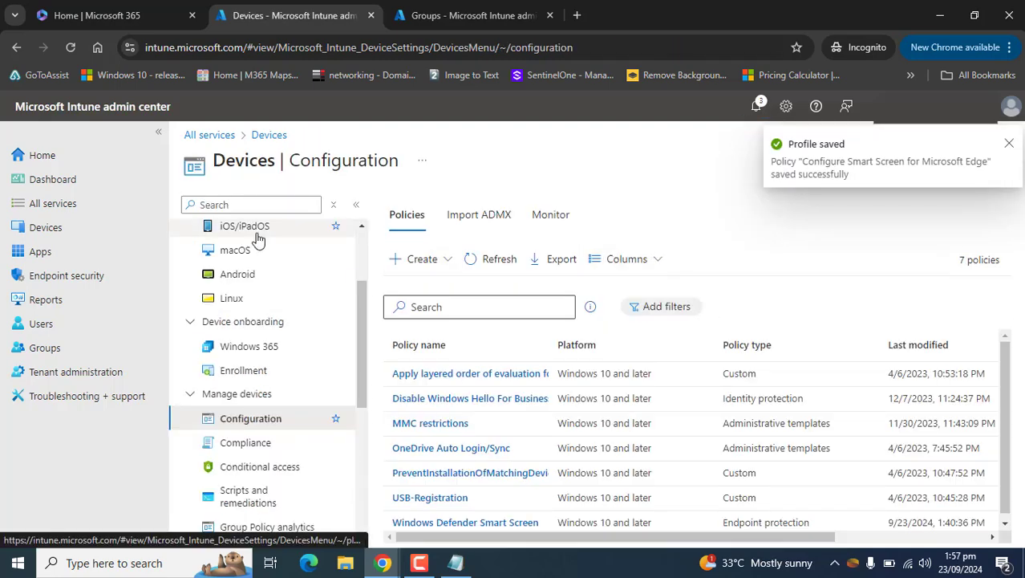
- Refresh the policy list and fit the Policy name column to the full names to check the listed SmartScreen policies
{"action": "left_click", "coordinate": [490, 258]}
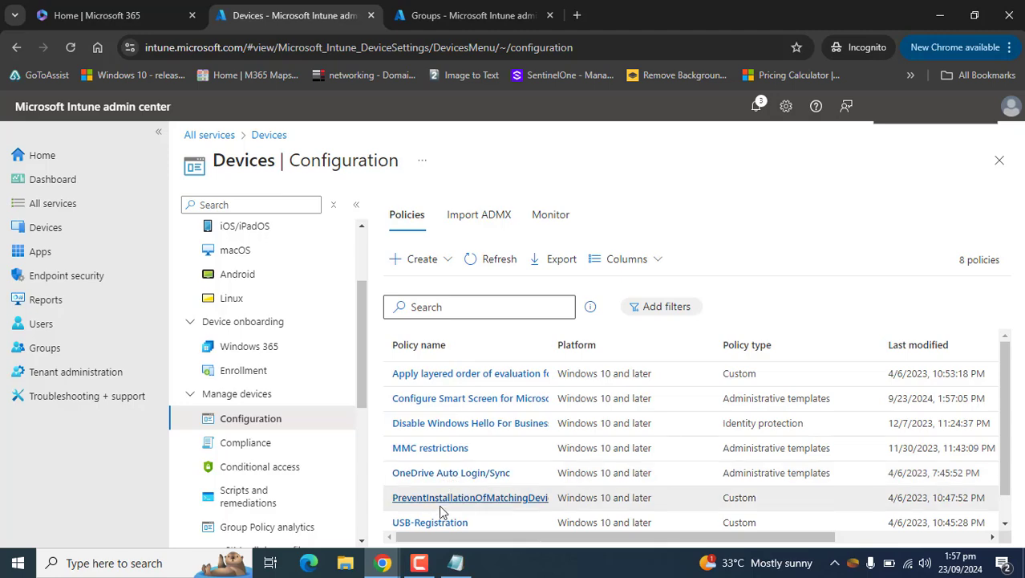
{"action": "double_click", "coordinate": [553, 350]}
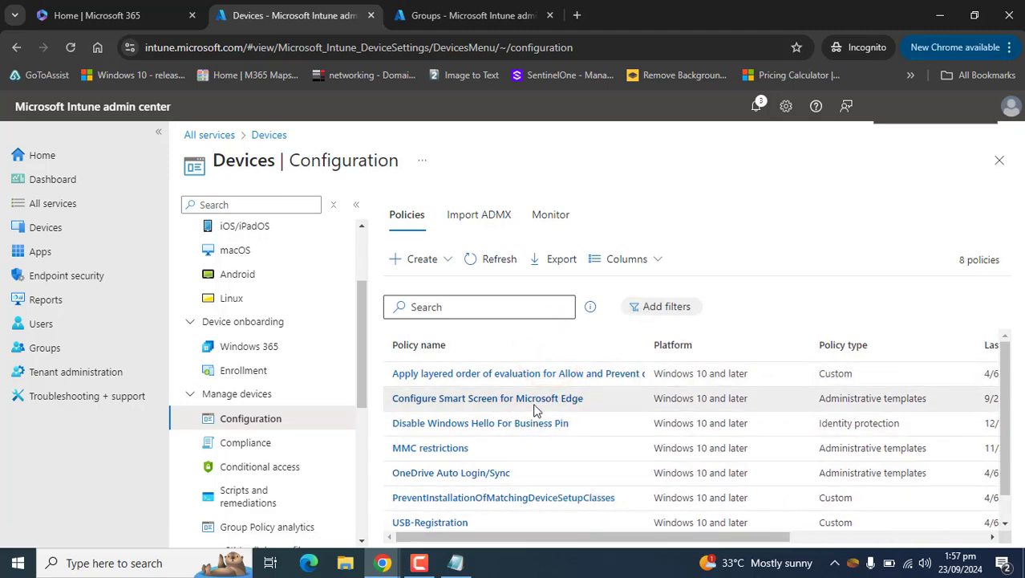
{"action": "left_click_drag", "start_coordinate": [1014, 409], "coordinate": [990, 501]}
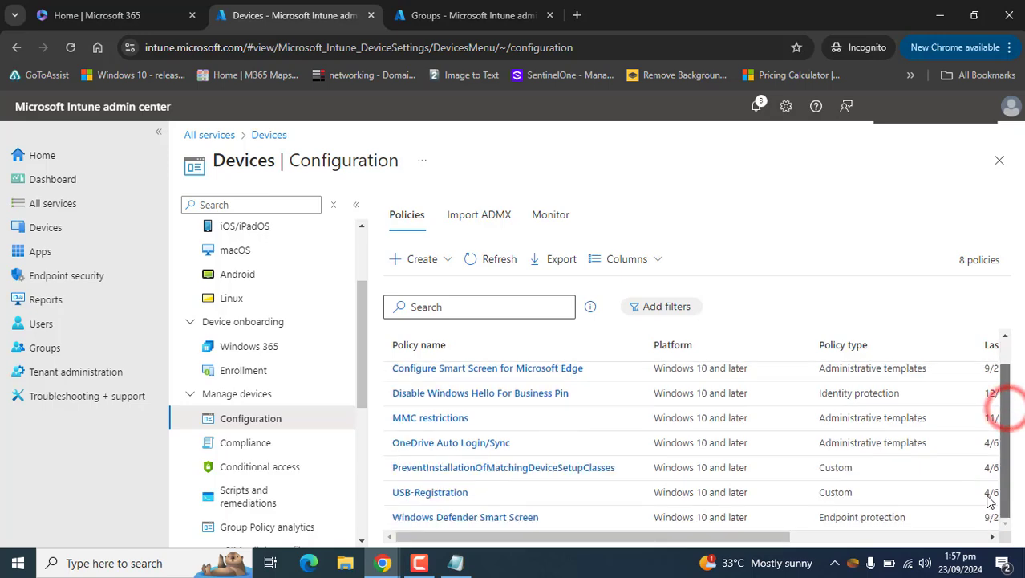
{"action": "left_click", "coordinate": [1007, 418]}
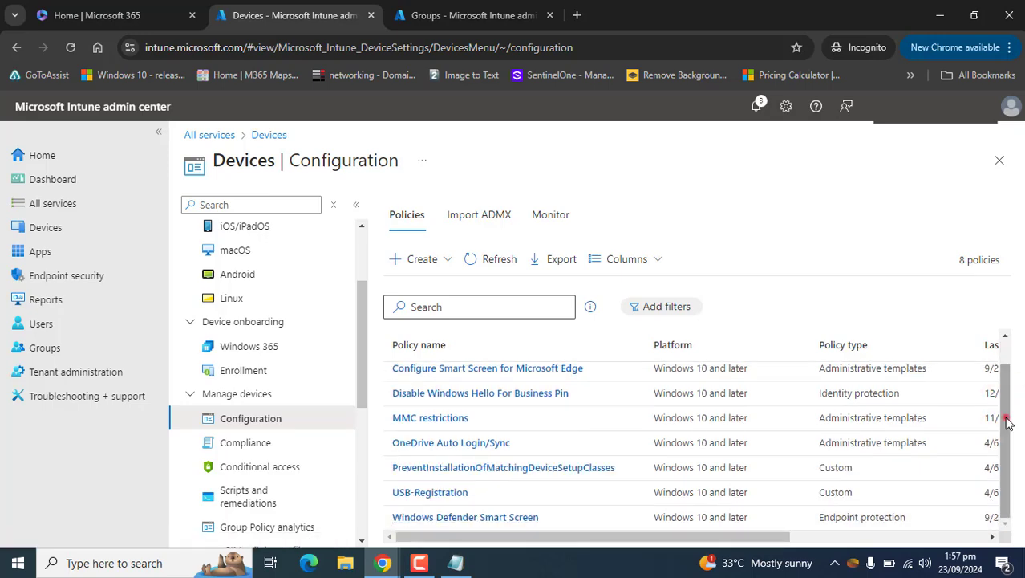
{"action": "left_click_drag", "start_coordinate": [1008, 422], "coordinate": [1003, 412]}
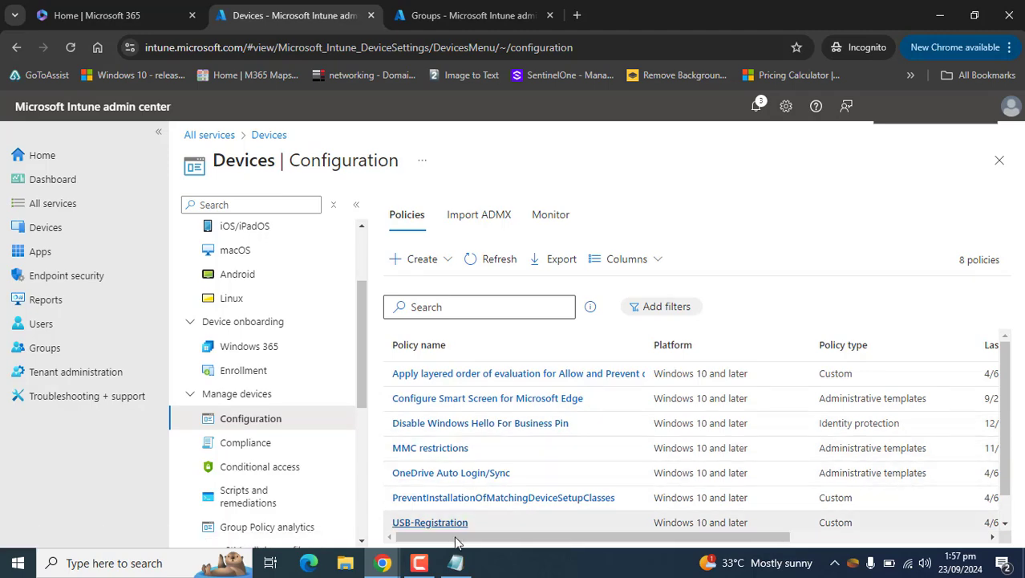
{"action": "left_click", "coordinate": [1001, 429]}
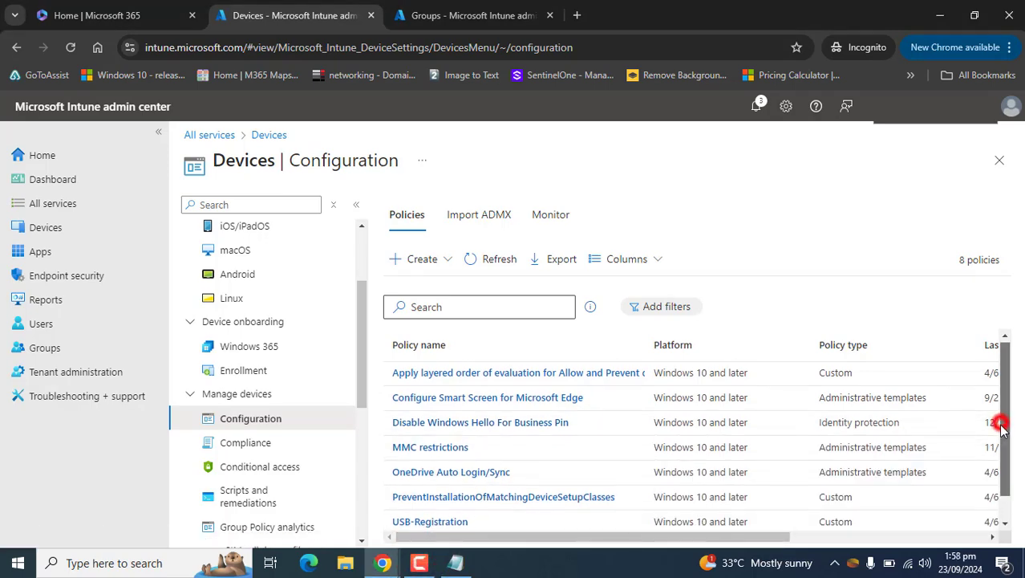
{"action": "left_click_drag", "start_coordinate": [1001, 430], "coordinate": [1000, 421]}
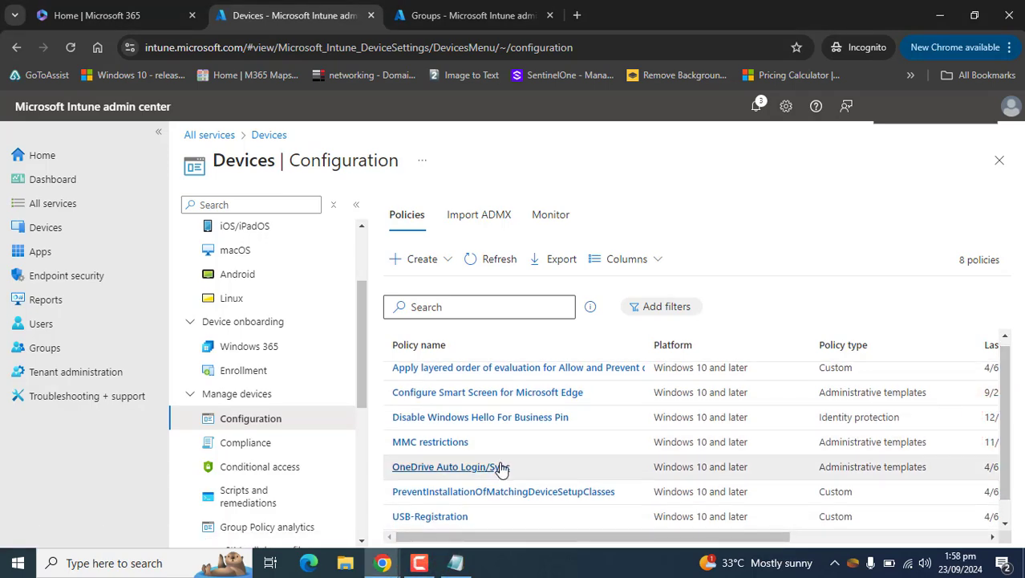
{"action": "left_click_drag", "start_coordinate": [1003, 385], "coordinate": [1008, 343]}
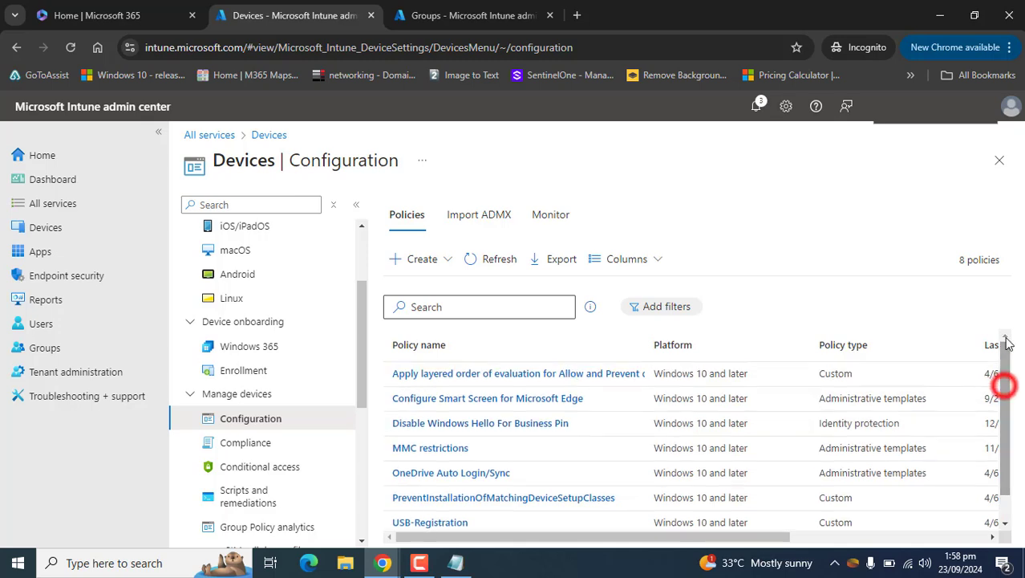
- Open the Configure Smart Screen for Microsoft Edge policy and examine its check-in status report, scope tags and configuration settings
{"action": "left_click", "coordinate": [479, 404]}
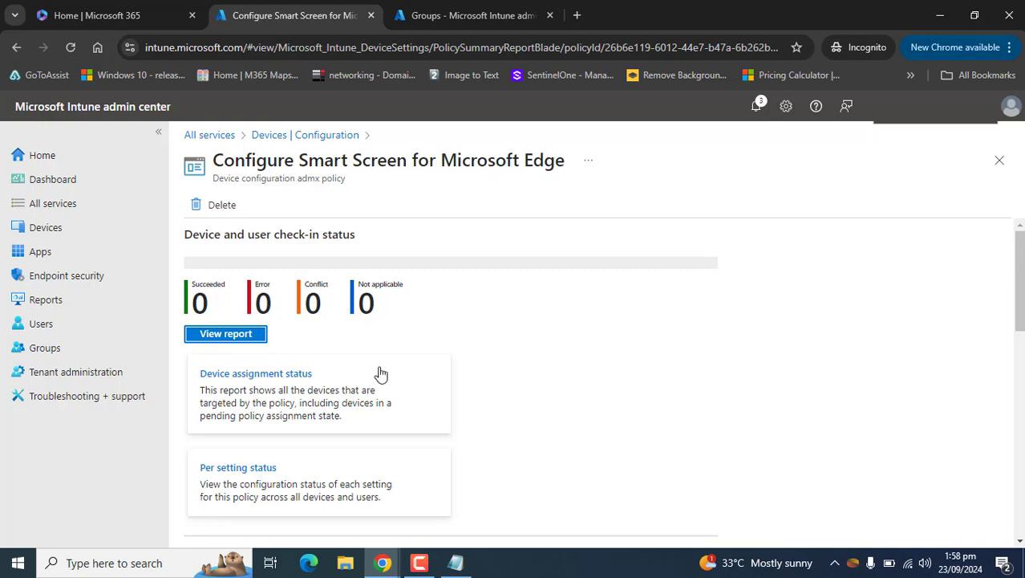
{"action": "left_click", "coordinate": [227, 334]}
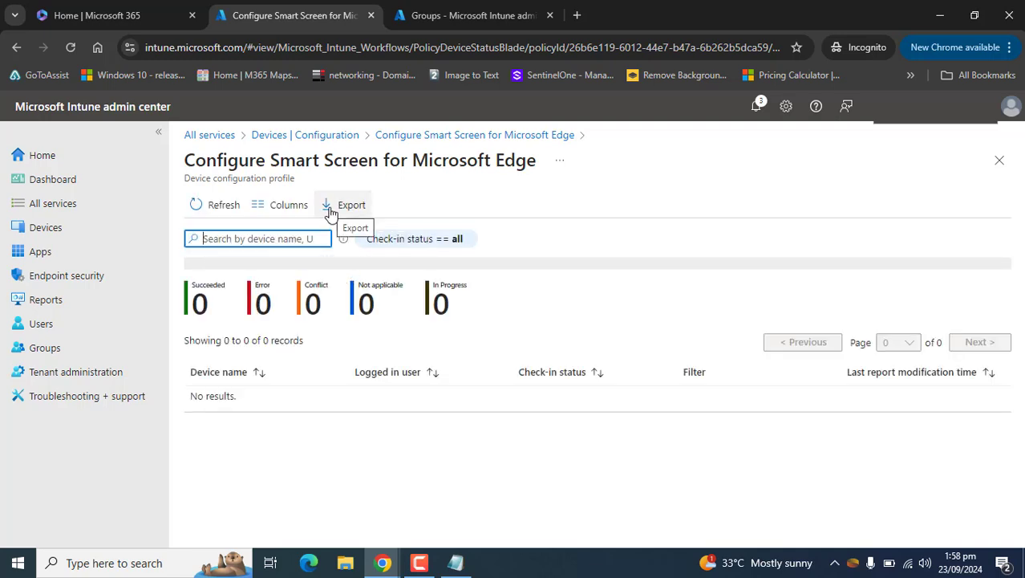
{"action": "left_click", "coordinate": [13, 49]}
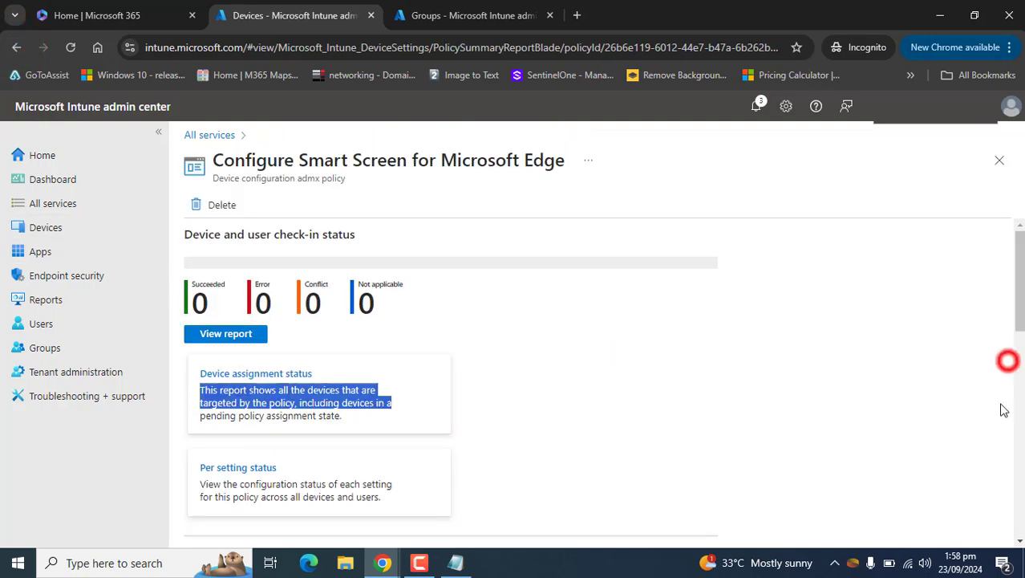
{"action": "left_click_drag", "start_coordinate": [1017, 276], "coordinate": [1019, 491]}
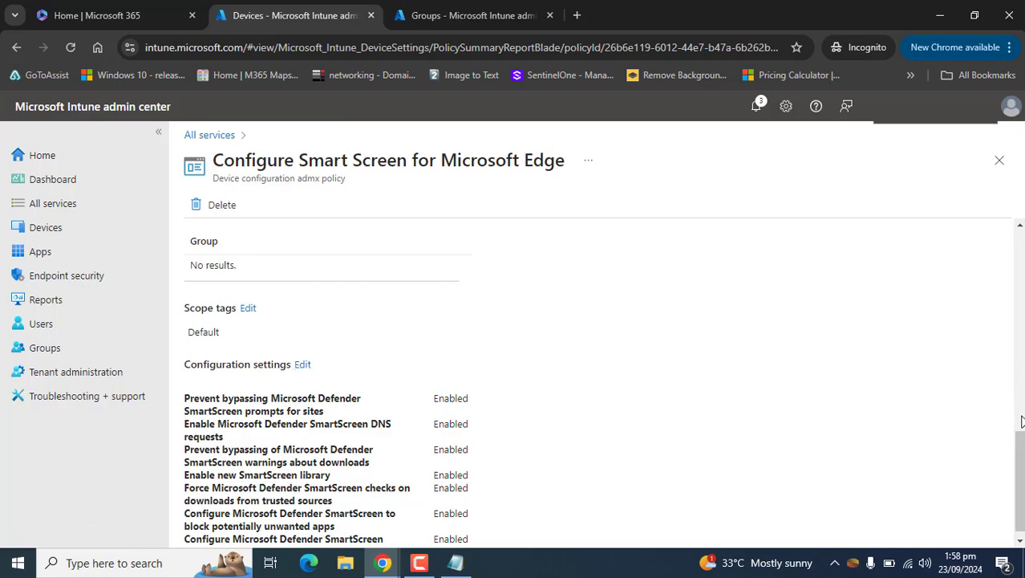
{"action": "scroll", "coordinate": [1013, 441], "scroll_direction": "up", "scroll_amount": 10}
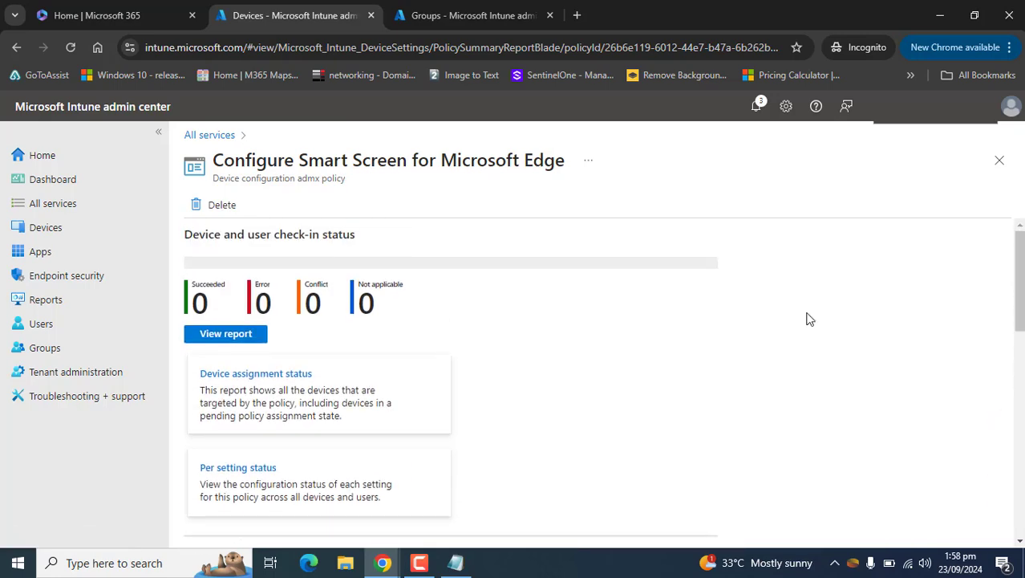
- Minimize the browser and open the SmartScreen Results image from the desktop
{"action": "left_click", "coordinate": [419, 563]}
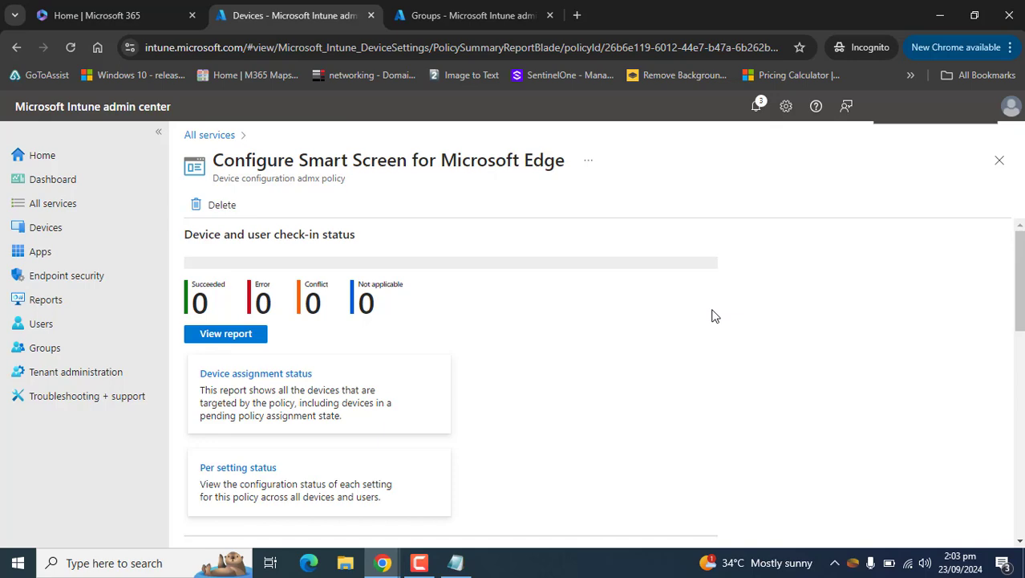
{"action": "left_click", "coordinate": [938, 15]}
{"action": "left_click", "coordinate": [388, 174]}
{"action": "left_click", "coordinate": [133, 32]}
{"action": "double_click", "coordinate": [133, 32]}
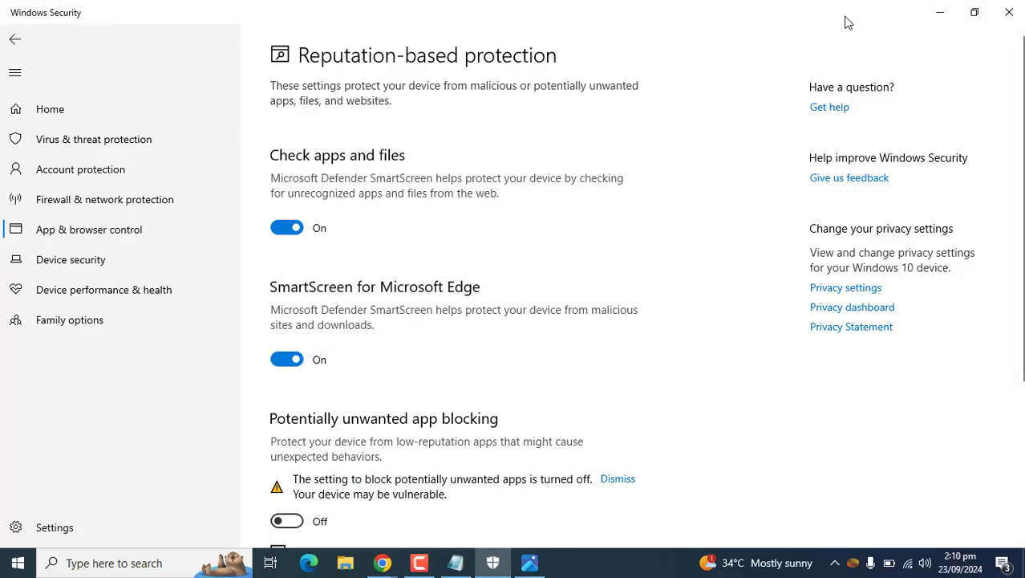
- Close the Windows Security window, search Windows for App & browser control, and examine its reputation-based protection settings
{"action": "left_click", "coordinate": [1009, 12]}
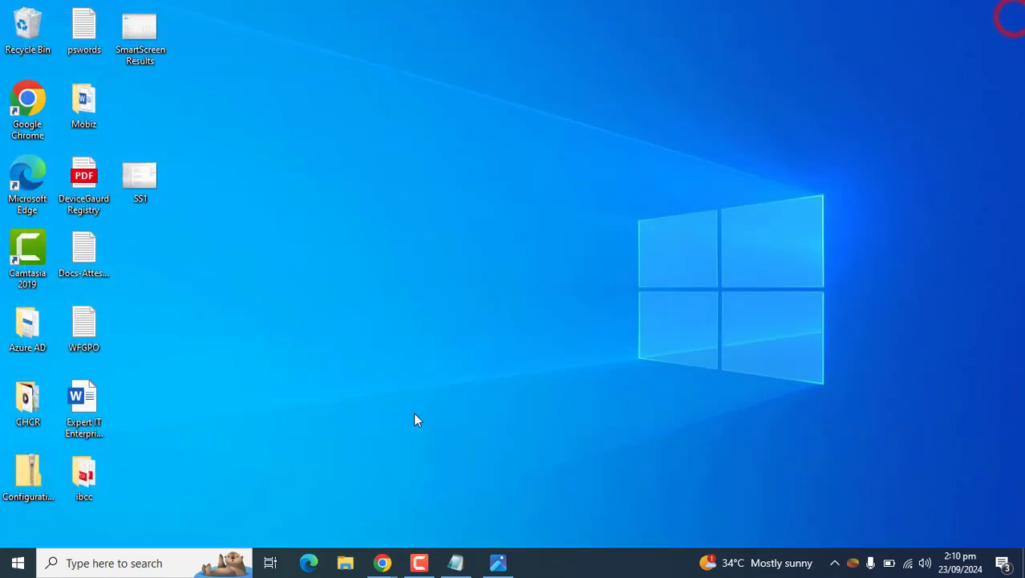
{"action": "left_click", "coordinate": [80, 562]}
{"action": "type", "text": "app"}
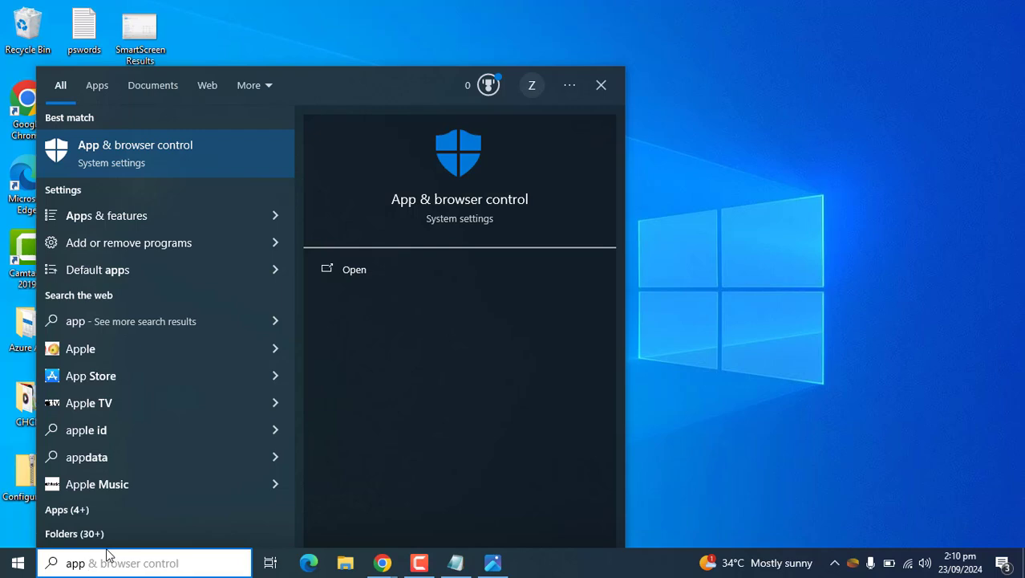
{"action": "left_click", "coordinate": [147, 147]}
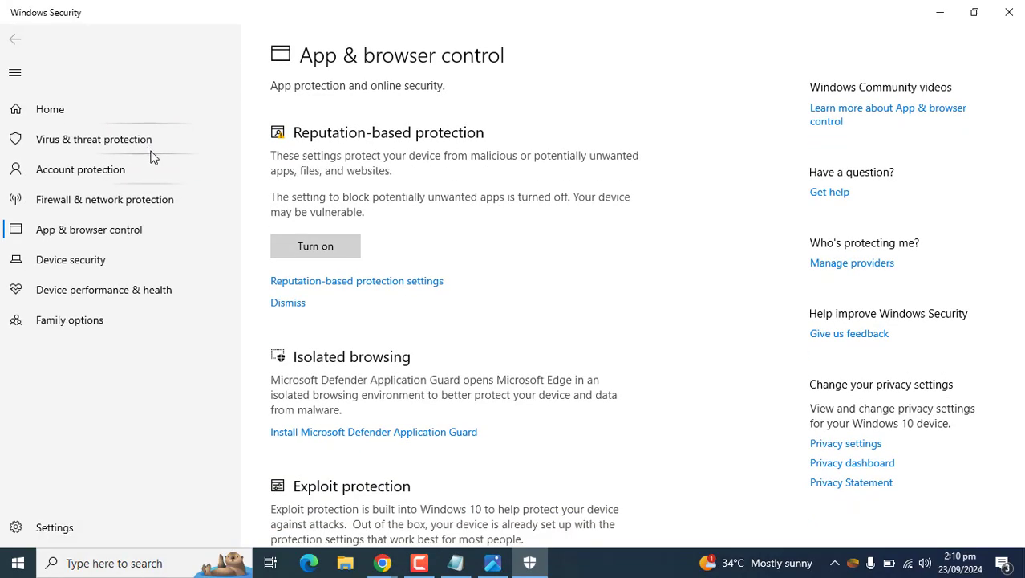
{"action": "left_click", "coordinate": [349, 282]}
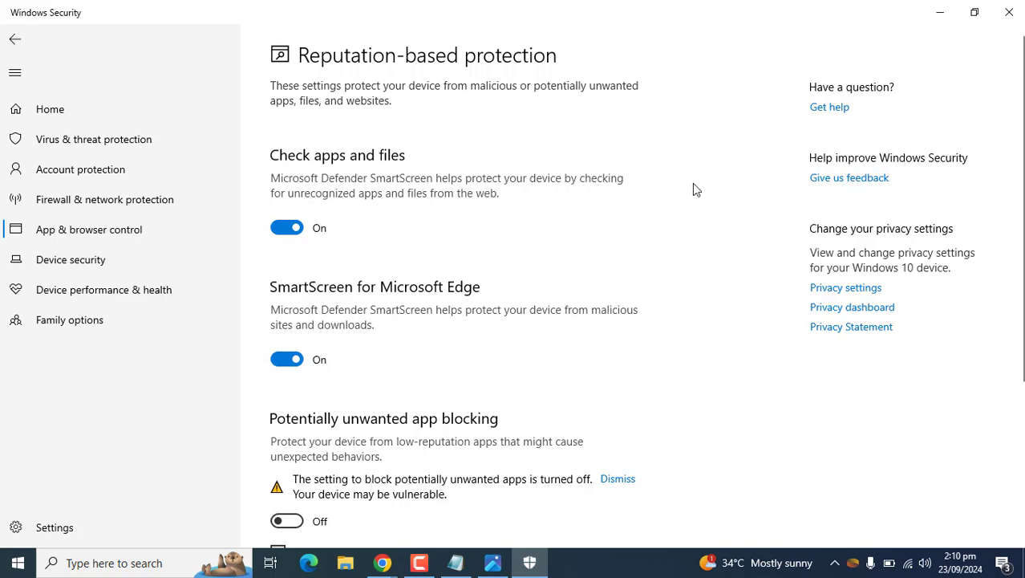
{"action": "mouse_move", "coordinate": [1017, 184]}
{"action": "left_mouse_down"}
{"action": "mouse_move", "coordinate": [1021, 347]}
{"action": "mouse_move", "coordinate": [1015, 192]}
{"action": "left_mouse_up"}
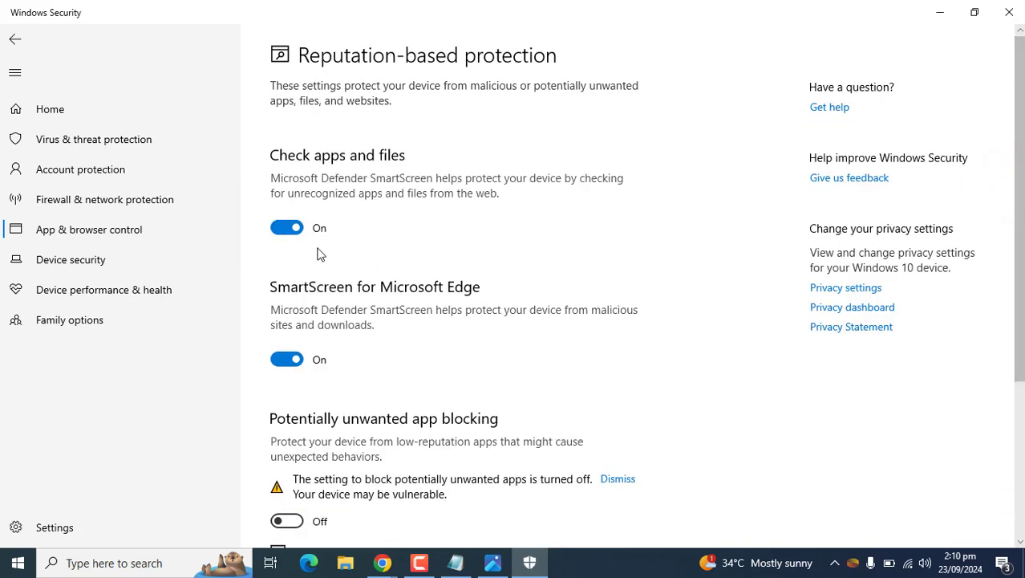
- Toggle Check apps and files off and back on, and compare the reputation-based protection settings with an enlarged view of the SS1.PNG image
{"action": "left_click", "coordinate": [282, 231]}
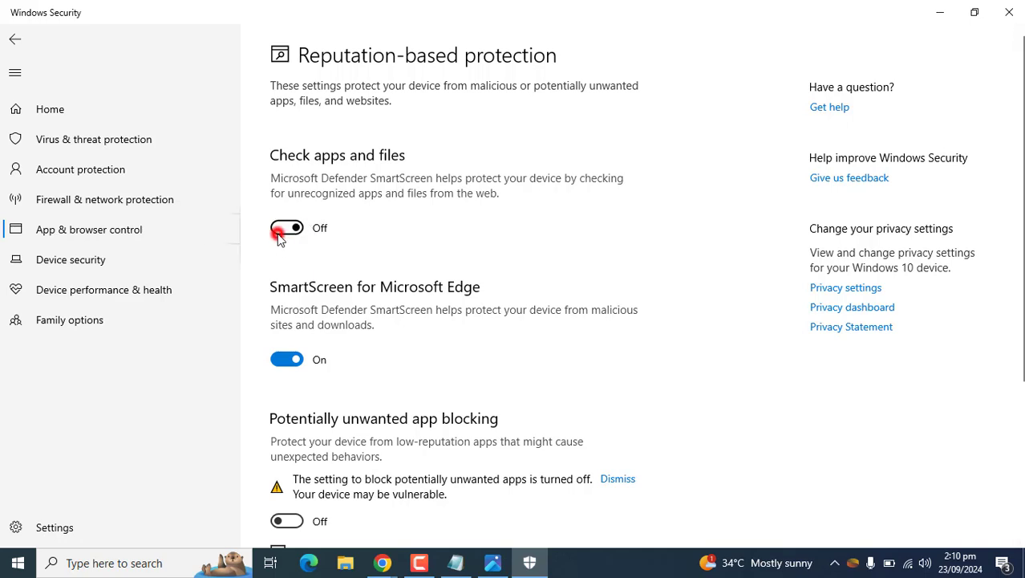
{"action": "left_click", "coordinate": [292, 239]}
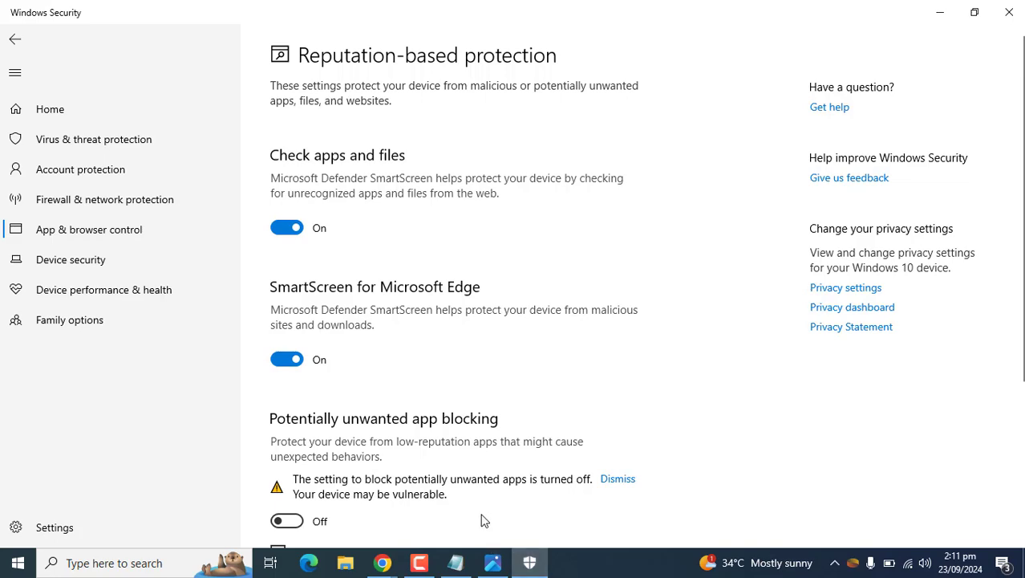
{"action": "left_click", "coordinate": [493, 562]}
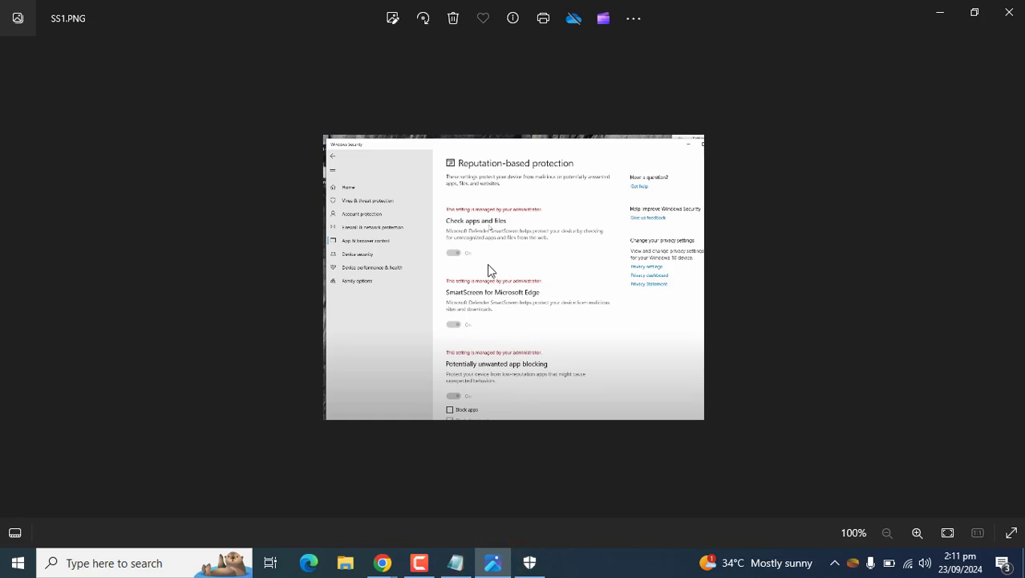
{"action": "double_click", "coordinate": [454, 231]}
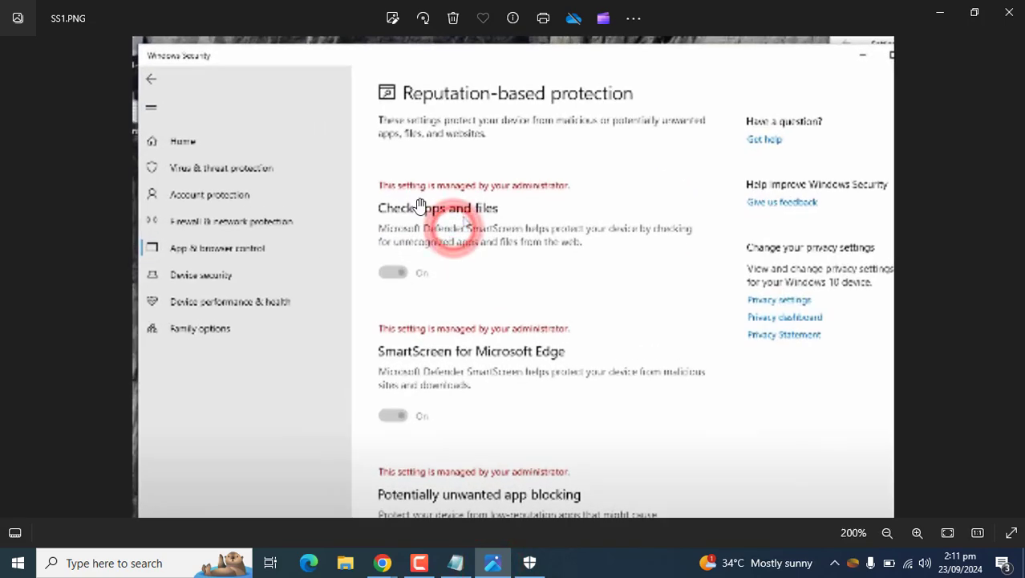
{"action": "double_click", "coordinate": [501, 202]}
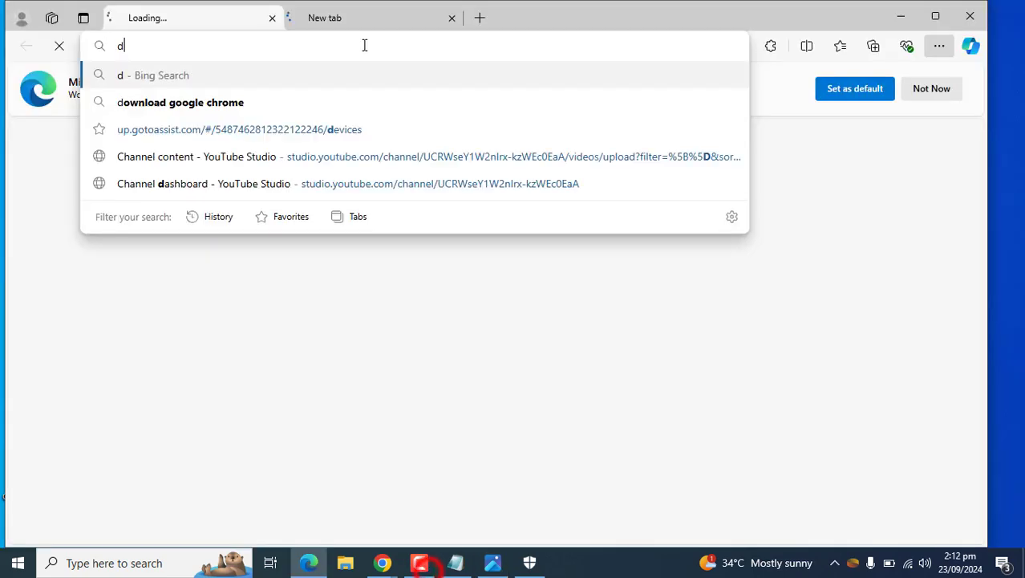
- Load demo.wd.microsoft.com in Microsoft Edge, close the extra New tab and maximize the browser window
{"action": "type", "text": "emo."}
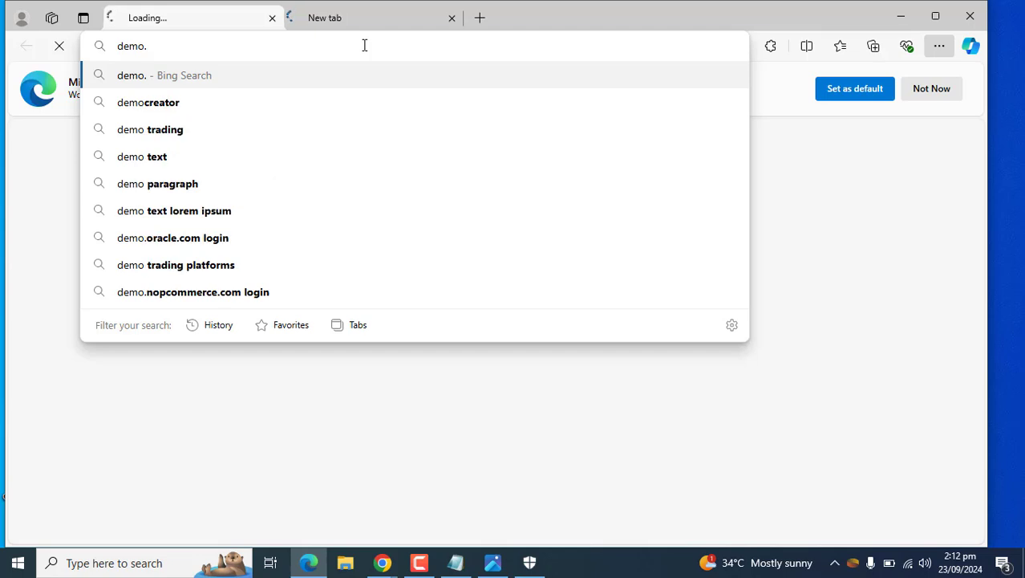
{"action": "type", "text": "wd.microsoft"}
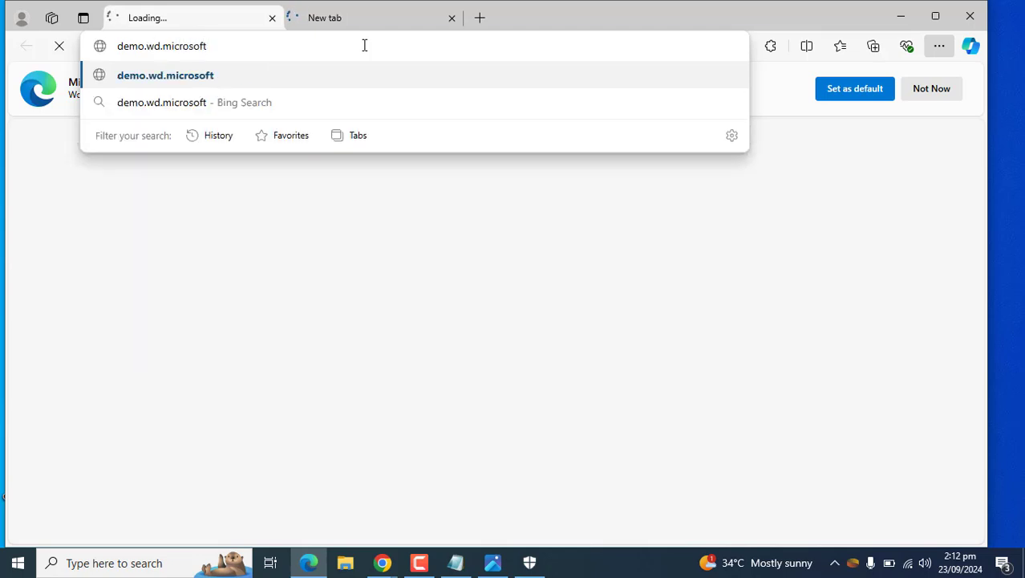
{"action": "type", "text": ".com"}
{"action": "key", "text": "Return"}
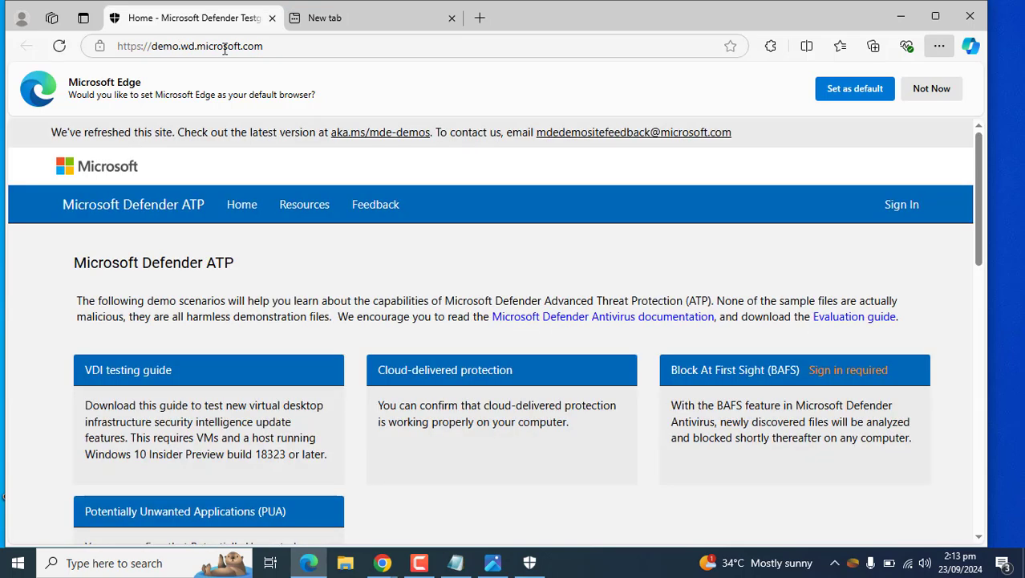
{"action": "left_click", "coordinate": [453, 17]}
{"action": "left_click", "coordinate": [935, 16]}
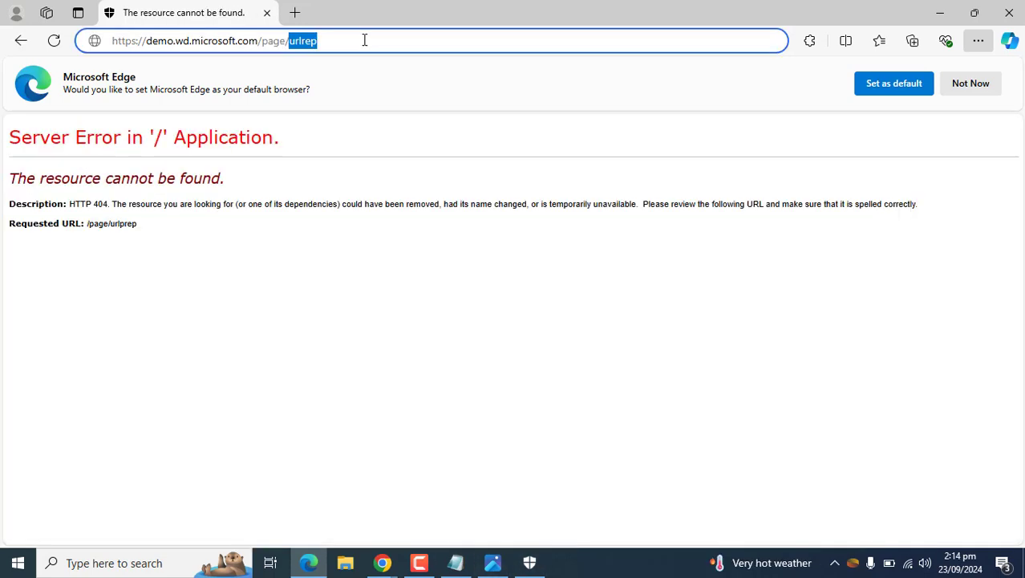
- Open the SmartScreen URL Reputation Demos page at demo.wd.microsoft.com/page/urlrep and look over its requirements and Scenario Demos
{"action": "left_click", "coordinate": [365, 40]}
{"action": "key", "text": "Return"}
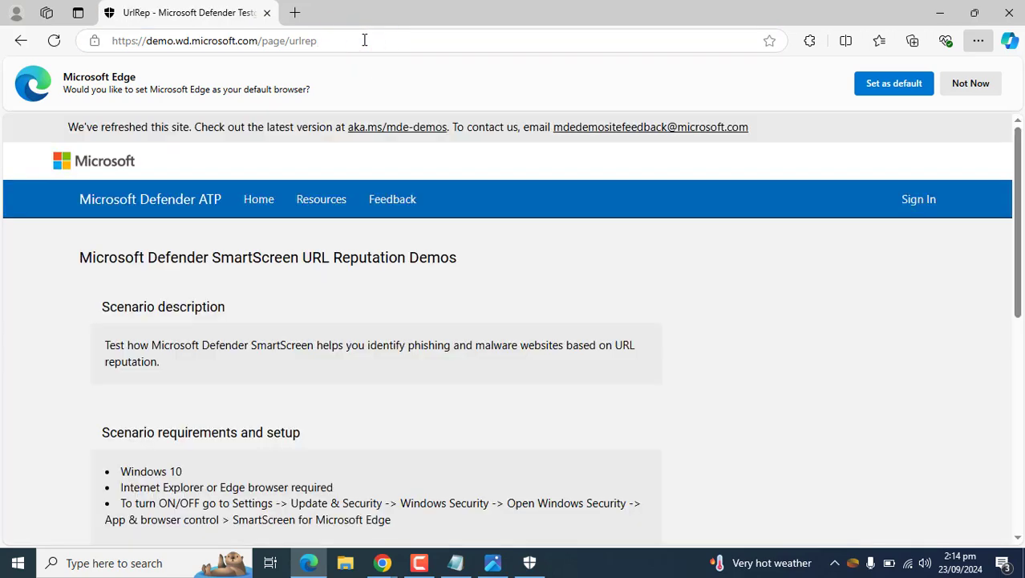
{"action": "left_click_drag", "start_coordinate": [1014, 193], "coordinate": [1016, 206]}
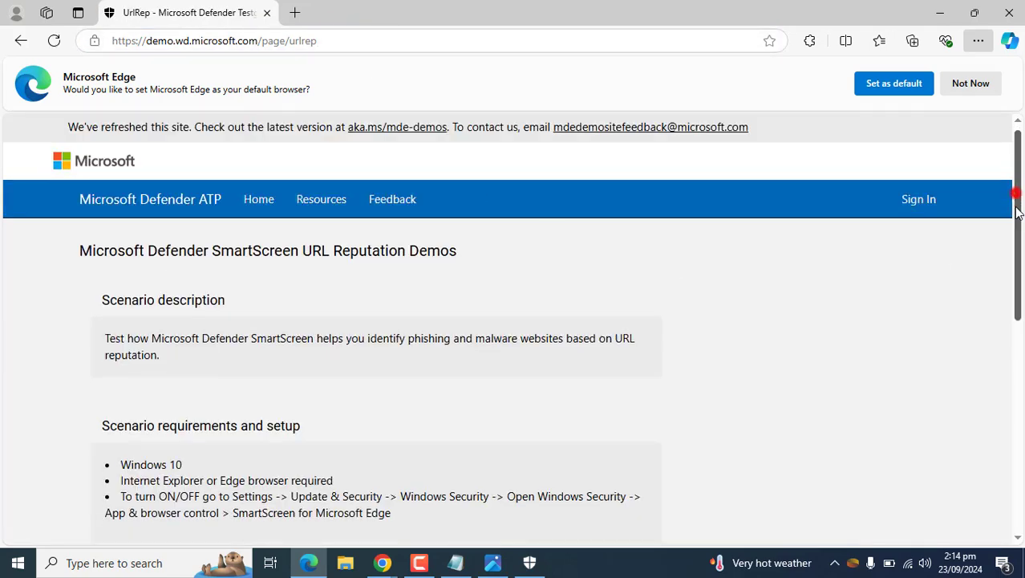
{"action": "scroll", "coordinate": [1016, 211], "scroll_direction": "down", "scroll_amount": 3}
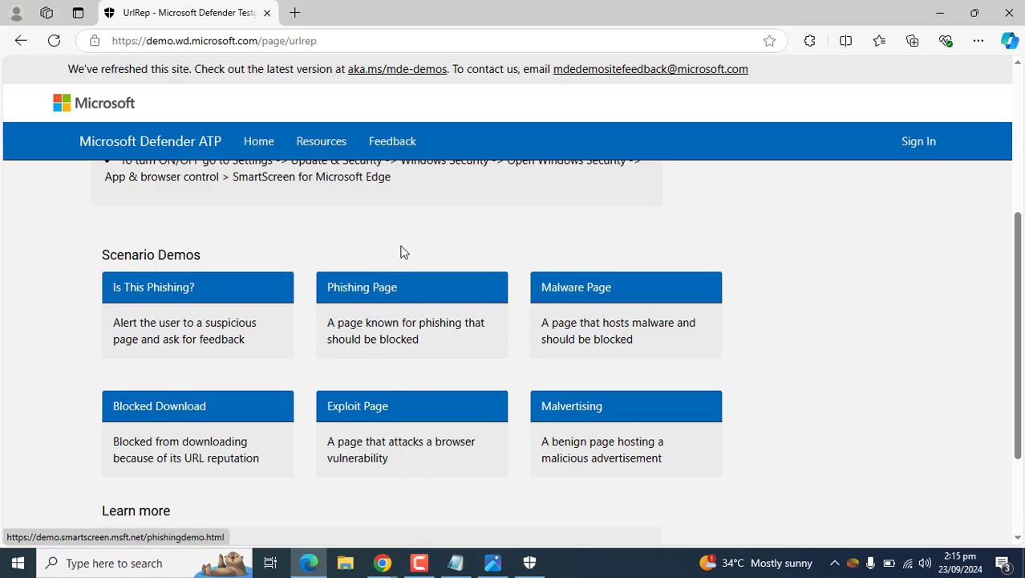
- Test the Phishing Page scenario demo, examine the SmartScreen response to it, and close its tab
{"action": "left_click", "coordinate": [391, 287]}
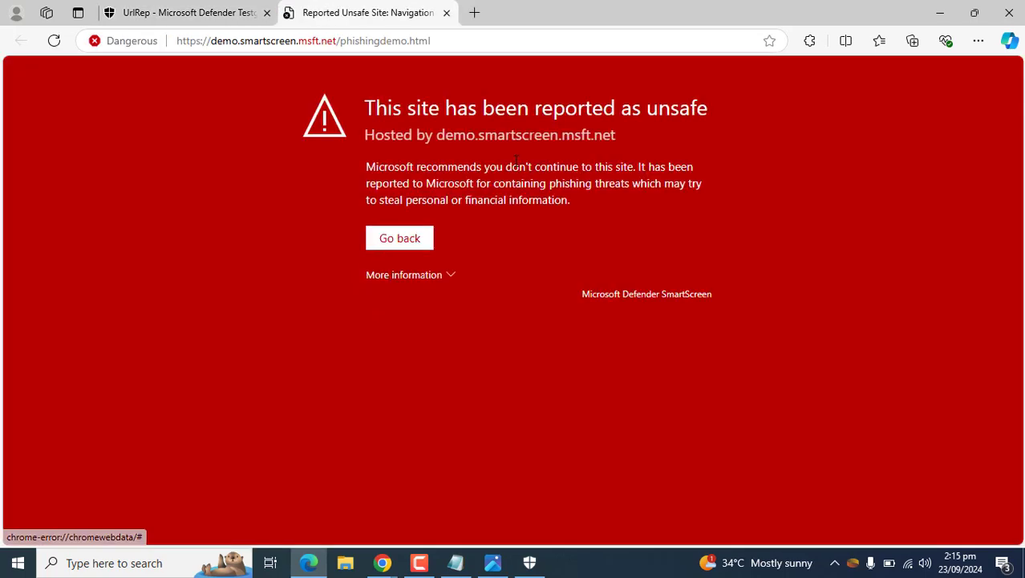
{"action": "left_click_drag", "start_coordinate": [363, 106], "coordinate": [687, 138]}
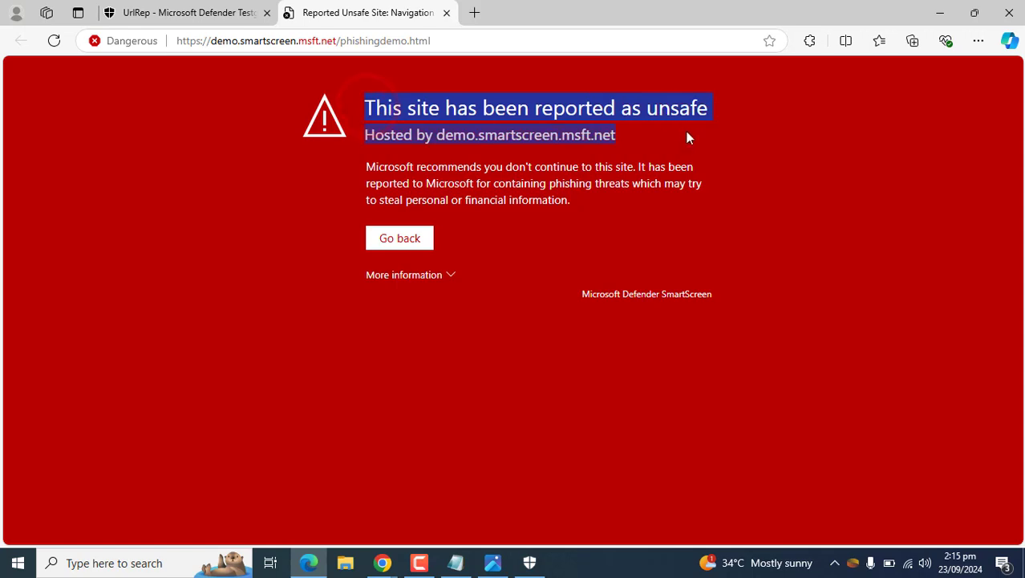
{"action": "left_click_drag", "start_coordinate": [696, 202], "coordinate": [691, 217]}
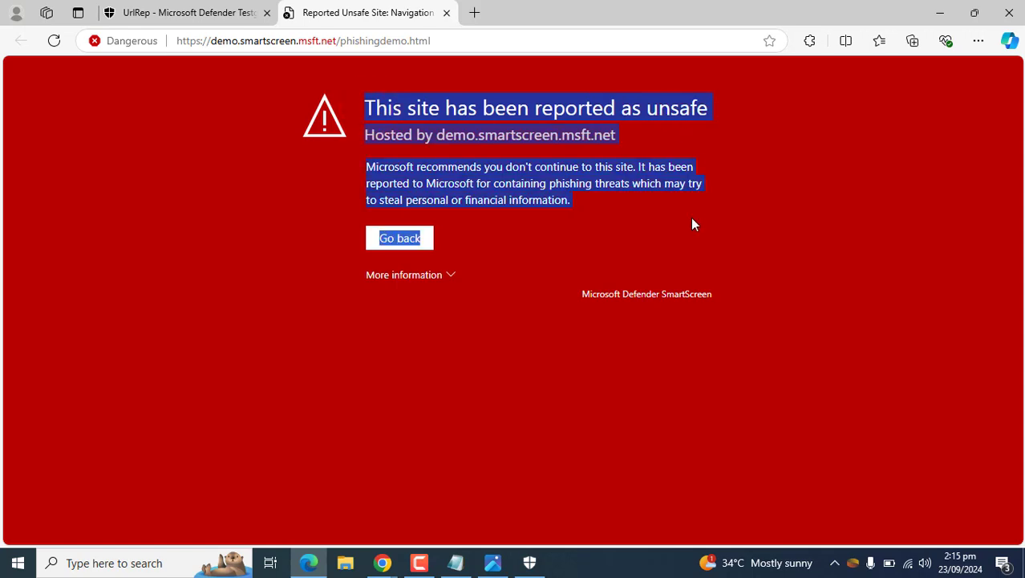
{"action": "left_click", "coordinate": [475, 324]}
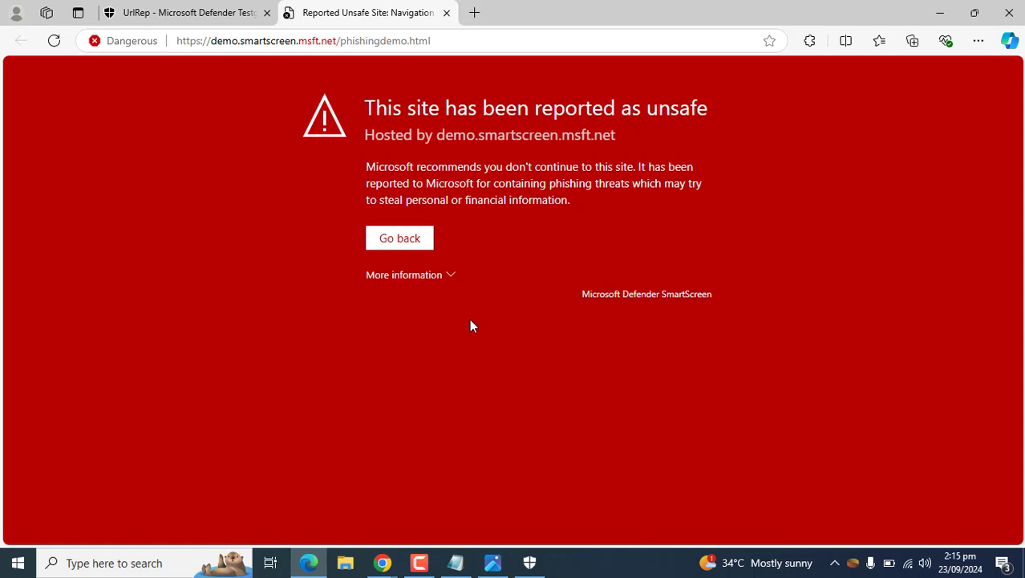
{"action": "left_click", "coordinate": [447, 13]}
{"action": "double_click", "coordinate": [194, 41]}
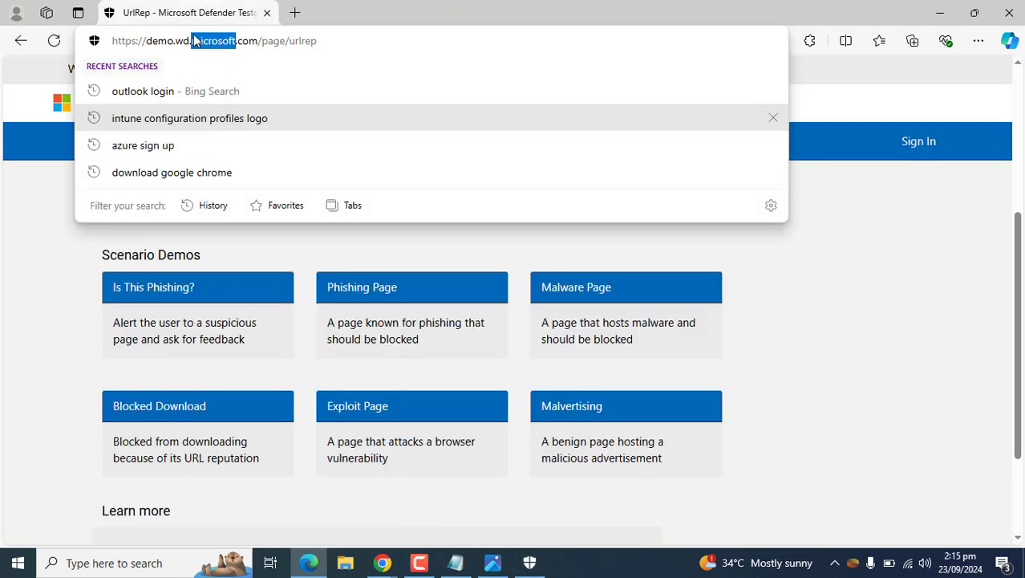
{"action": "left_click", "coordinate": [819, 310]}
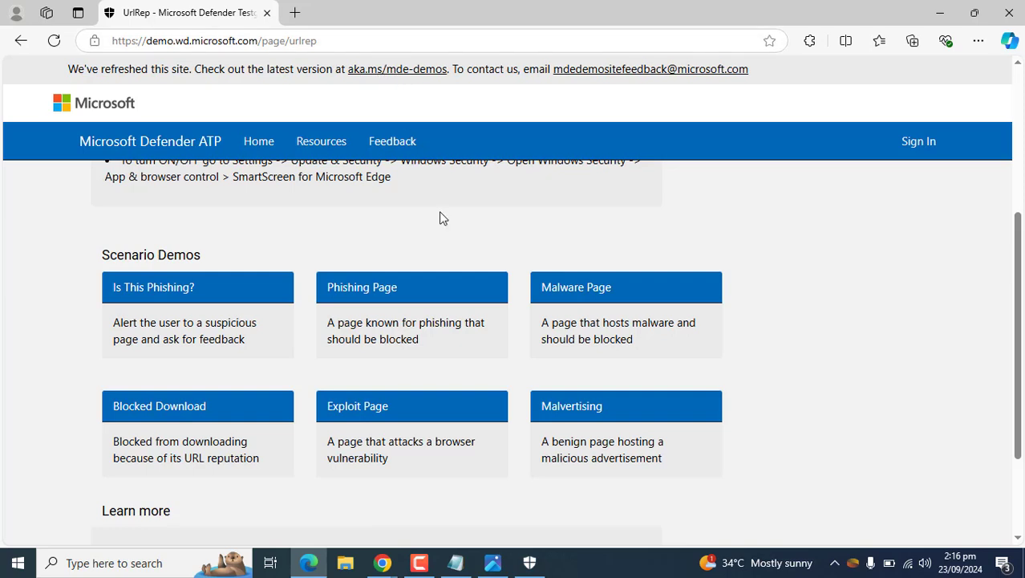
{"action": "left_click", "coordinate": [418, 563]}
{"action": "left_click", "coordinate": [419, 562]}
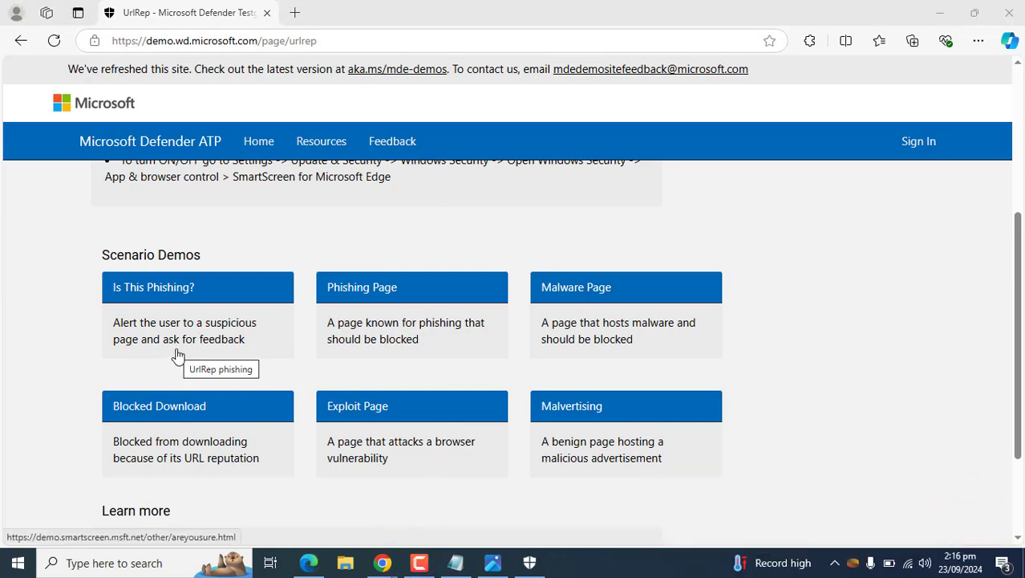
- Open the Is This Phishing? scenario demo and examine the site information and reporting option offered for it
{"action": "left_click", "coordinate": [156, 293]}
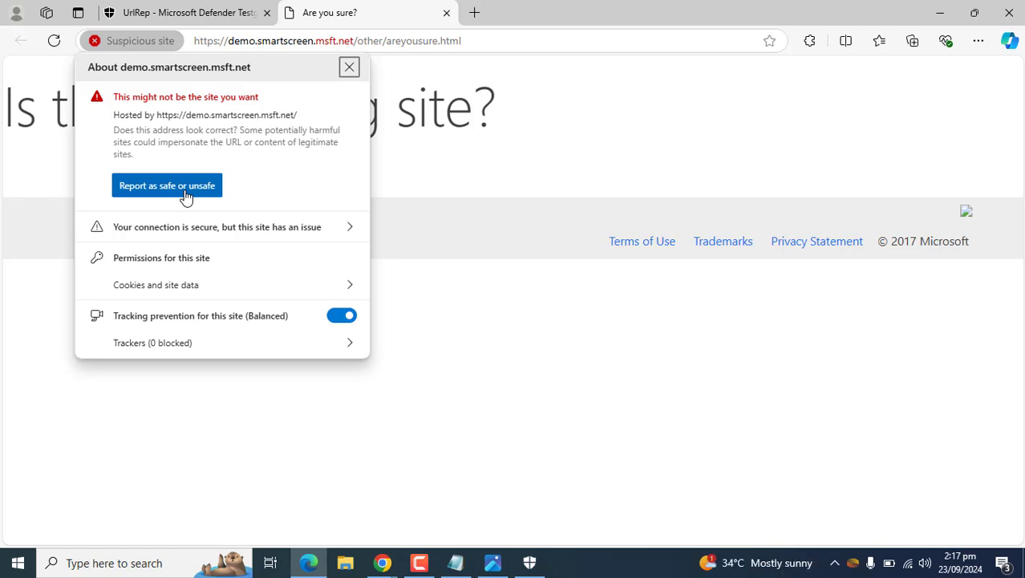
{"action": "left_click", "coordinate": [424, 560]}
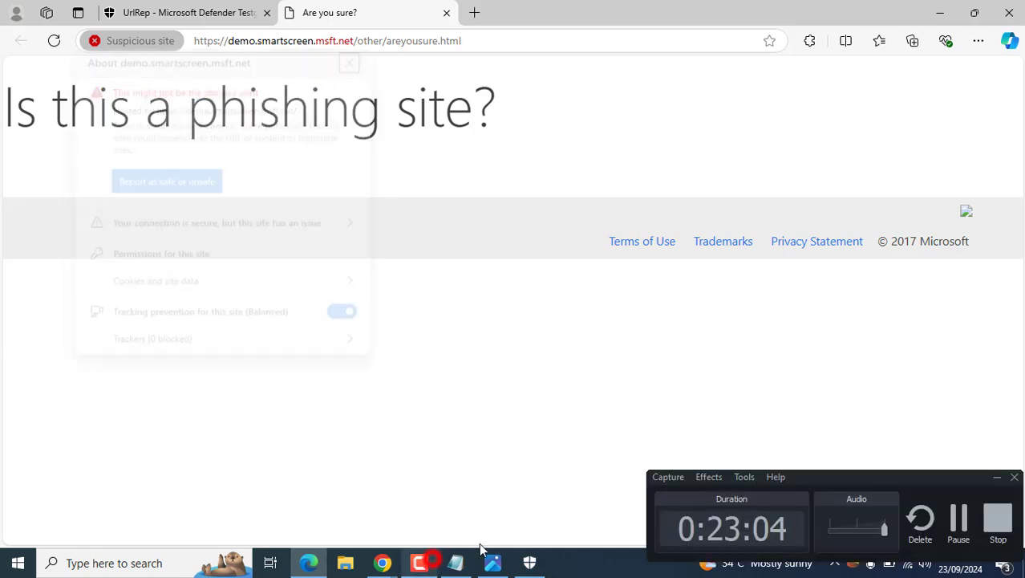